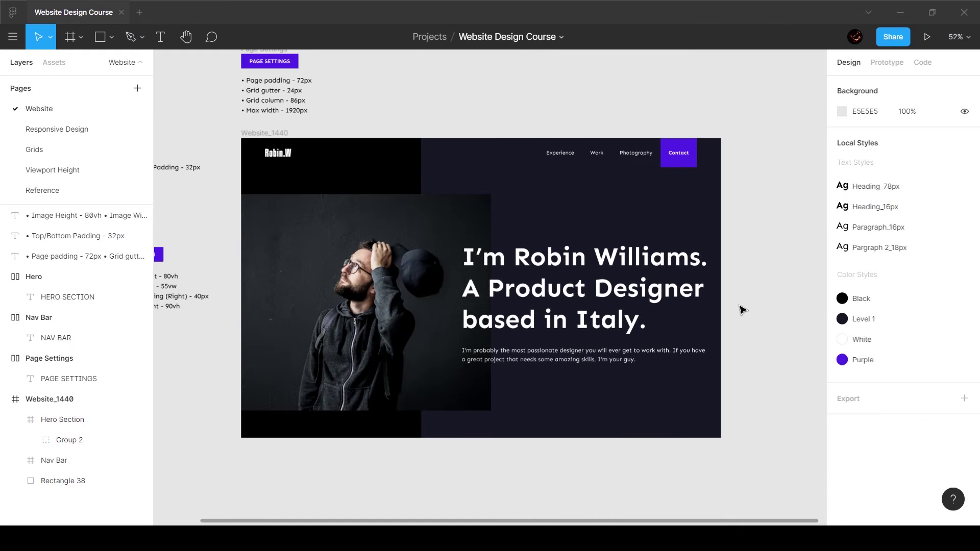
# Extend the Website_1440 frame downward to a height of about 2688 px
pyautogui.click(277, 134)
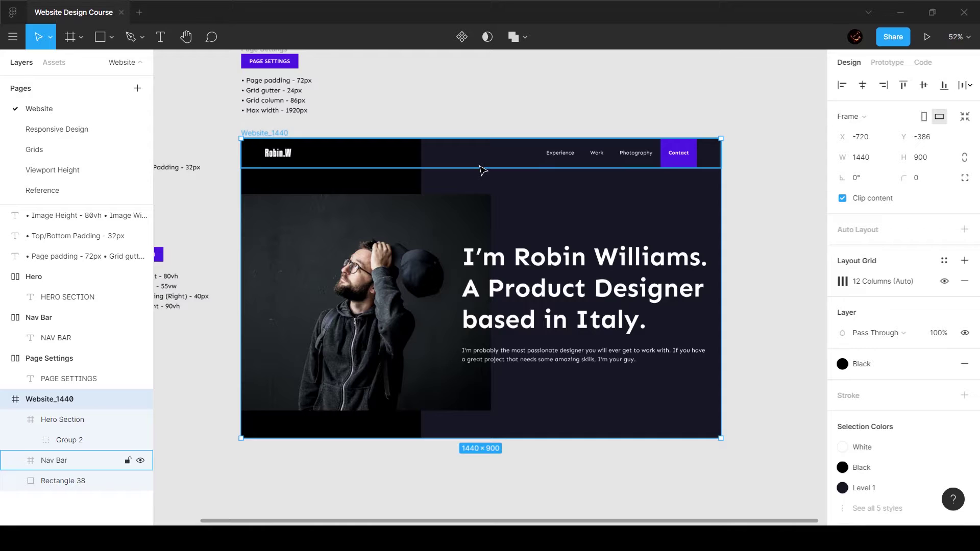
pyautogui.scroll(-3, 479, 168)
pyautogui.moveTo(498, 333); pyautogui.dragTo(513, 521)
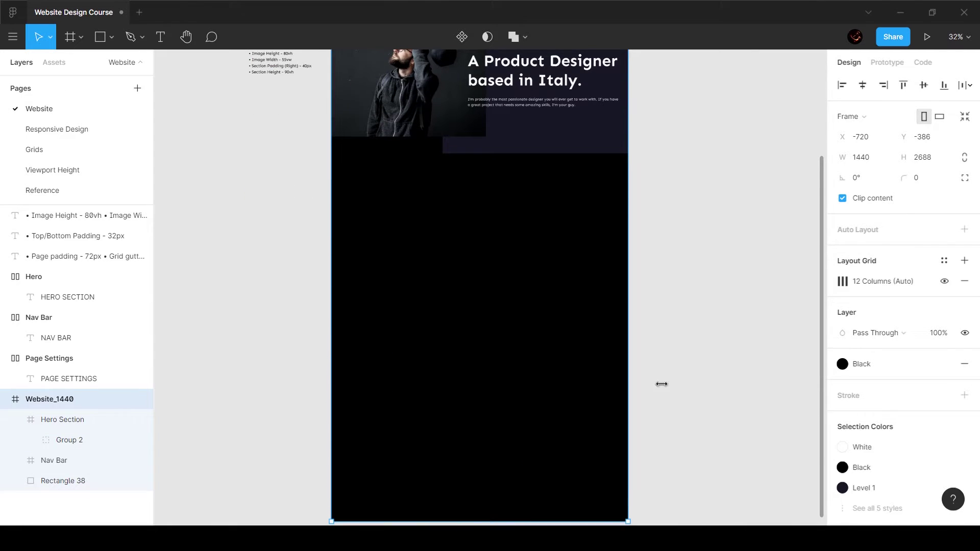
pyautogui.click(691, 326)
pyautogui.scroll(3, 483, 126)
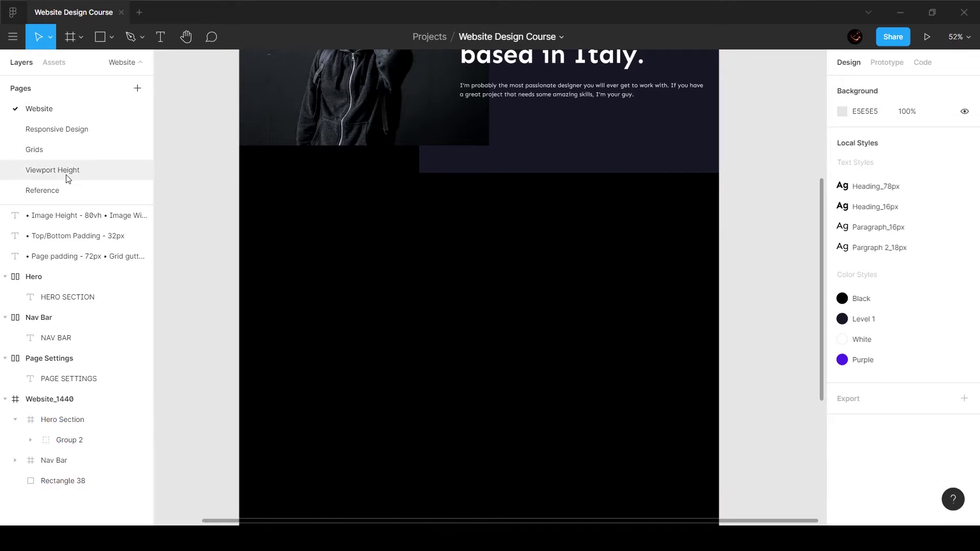
# Examine the hero heading and the work experience section on the Reference page
pyautogui.click(46, 190)
pyautogui.scroll(-3, 441, 195)
pyautogui.scroll(-1, 292, 313)
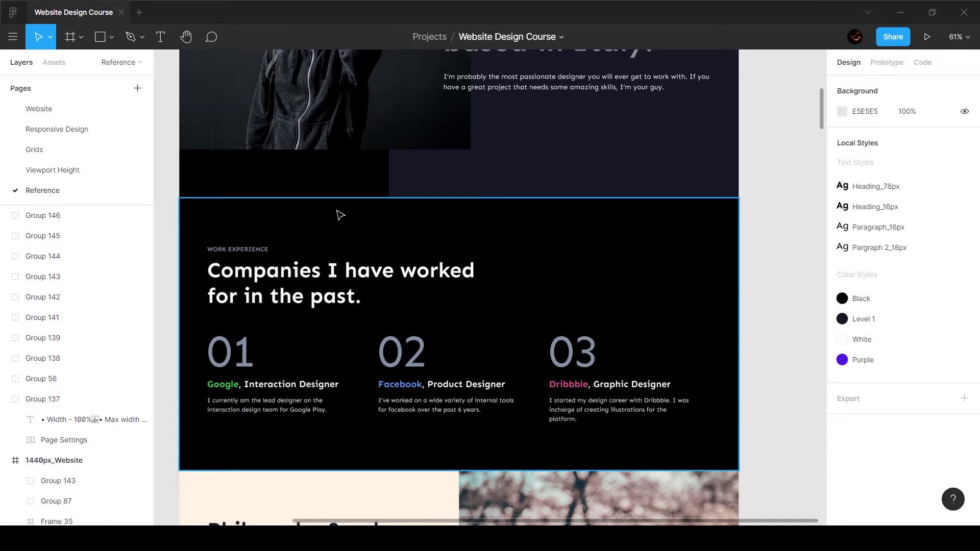
pyautogui.scroll(1, 386, 227)
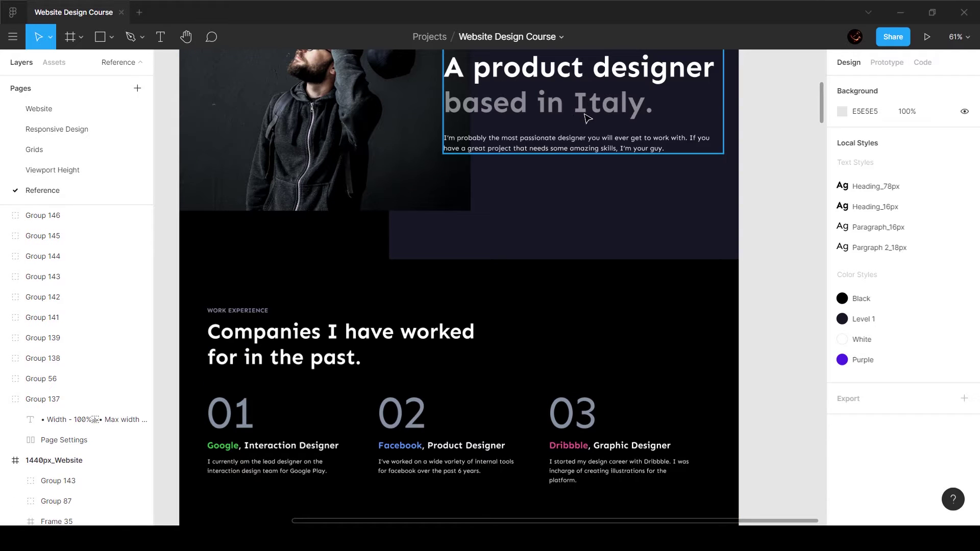
# Try a 70% layer opacity on the "based in Italy." line of the Website page's hero heading, and undo it
pyautogui.click(51, 108)
pyautogui.scroll(3, 581, 179)
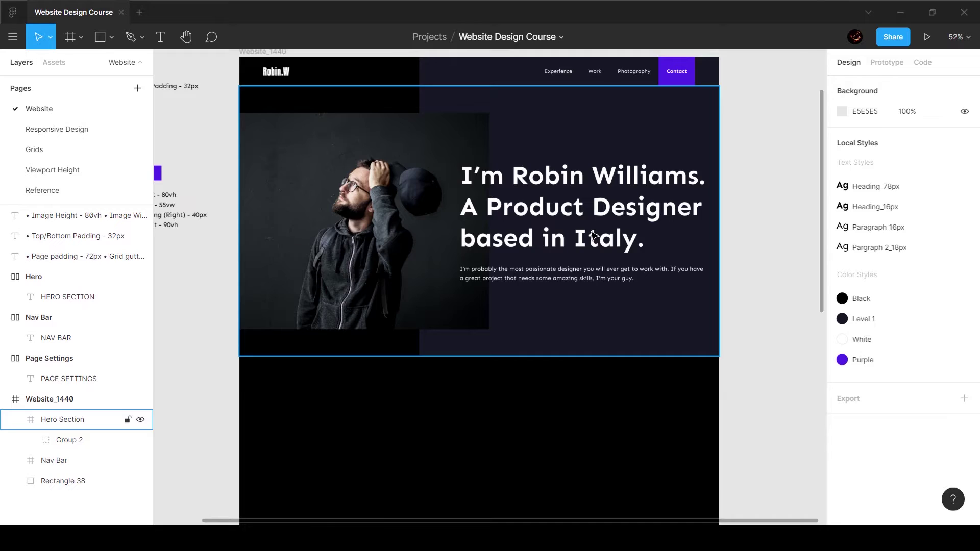
pyautogui.scroll(3, 591, 235)
pyautogui.keyDown('ctrl'); pyautogui.doubleClick(675, 249); pyautogui.keyUp('ctrl')
pyautogui.moveTo(677, 248); pyautogui.dragTo(351, 239)
pyautogui.click(940, 293)
pyautogui.write('70')
pyautogui.press('Return')
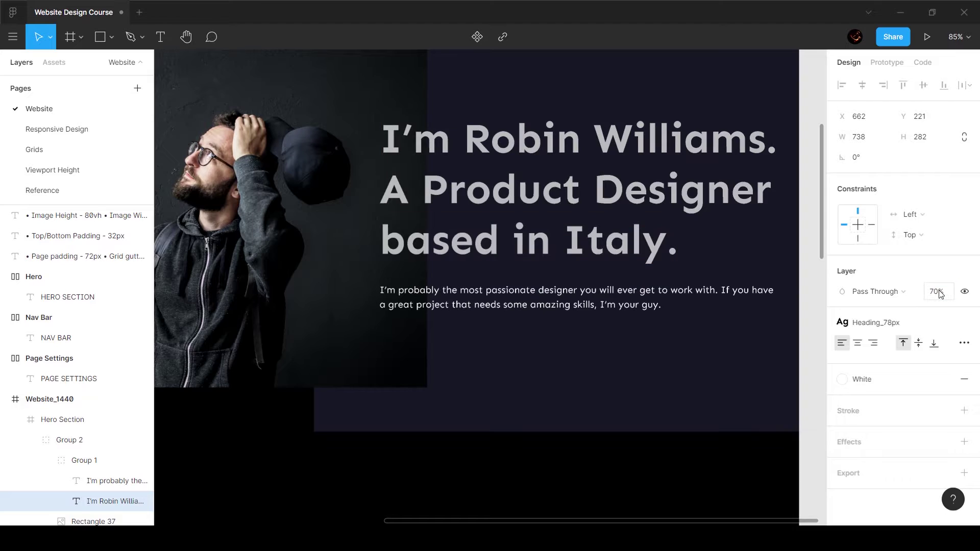
pyautogui.hotkey('ctrl', 'z')
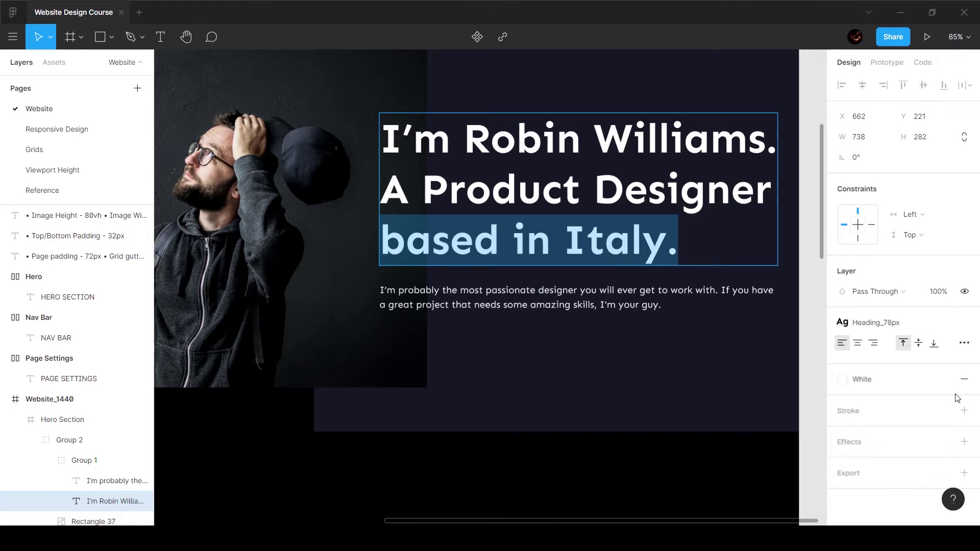
# Detach the White color style from the heading's "based in Italy." line and set its fill opacity to 70%
pyautogui.click(949, 379)
pyautogui.click(911, 400)
pyautogui.write('7')
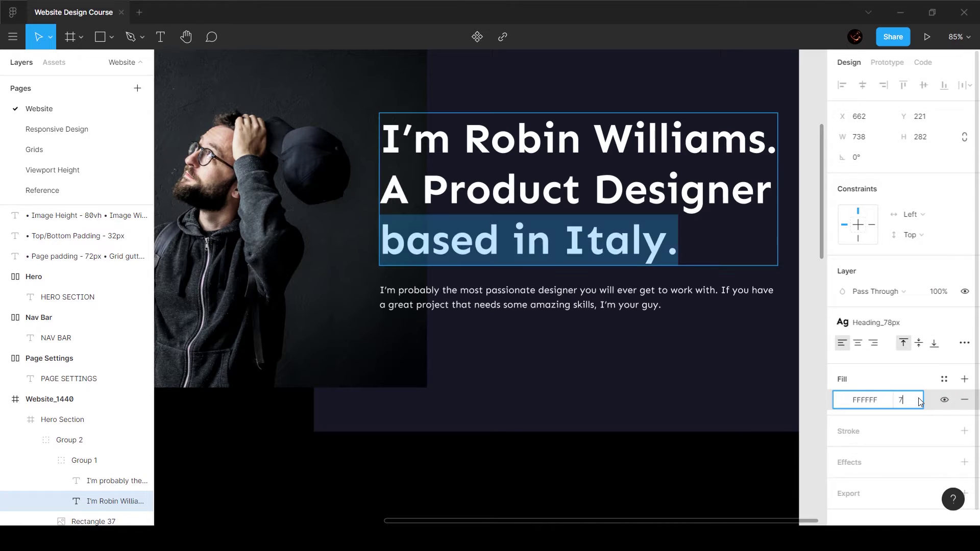
pyautogui.write('0')
pyautogui.press('Return')
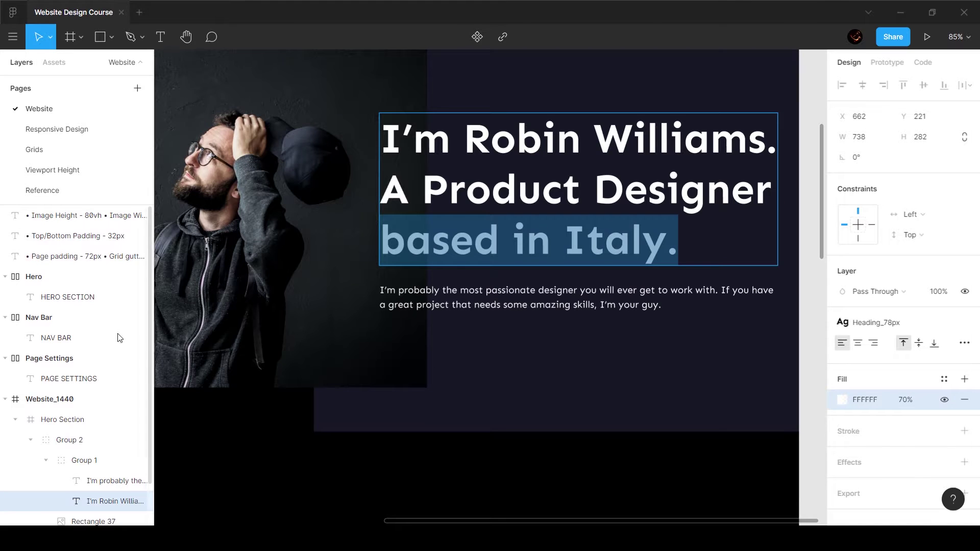
# Inspect the fill opacity of "based in Italy." in the Reference page's hero heading
pyautogui.click(42, 190)
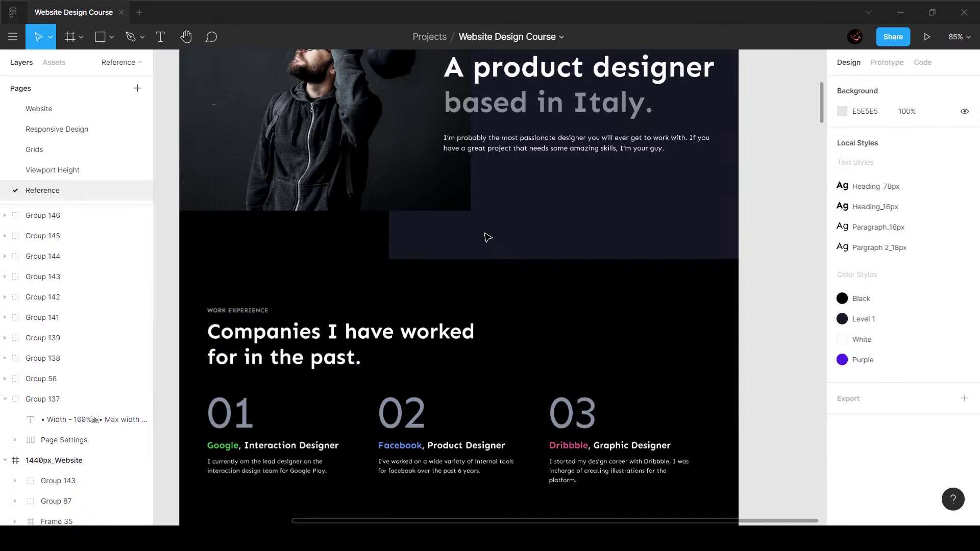
pyautogui.keyDown('ctrl'); pyautogui.doubleClick(558, 114); pyautogui.keyUp('ctrl')
pyautogui.moveTo(510, 104); pyautogui.dragTo(589, 103)
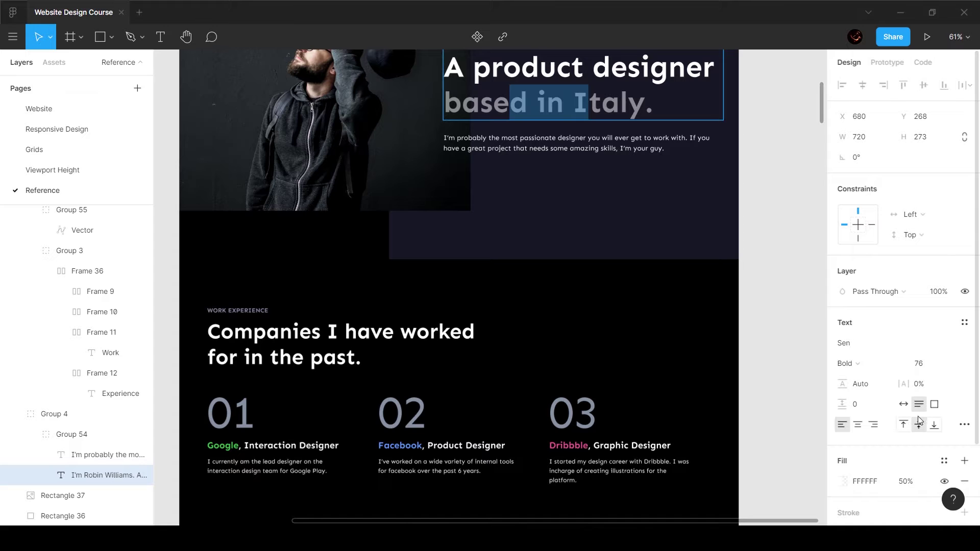
# Set the fill opacity of "based in Italy." to 50% in the Website page's hero heading
pyautogui.click(19, 108)
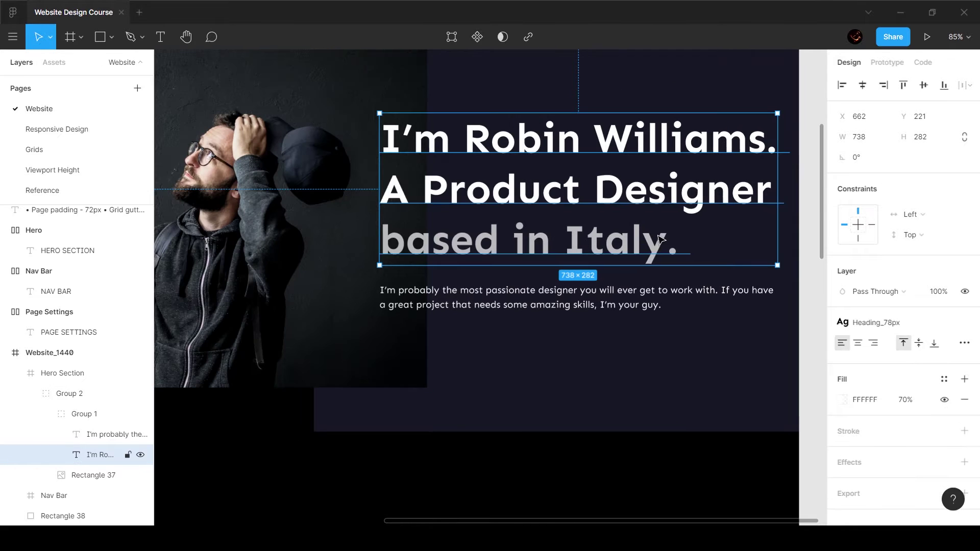
pyautogui.doubleClick(690, 243)
pyautogui.click(704, 247)
pyautogui.press('Left')
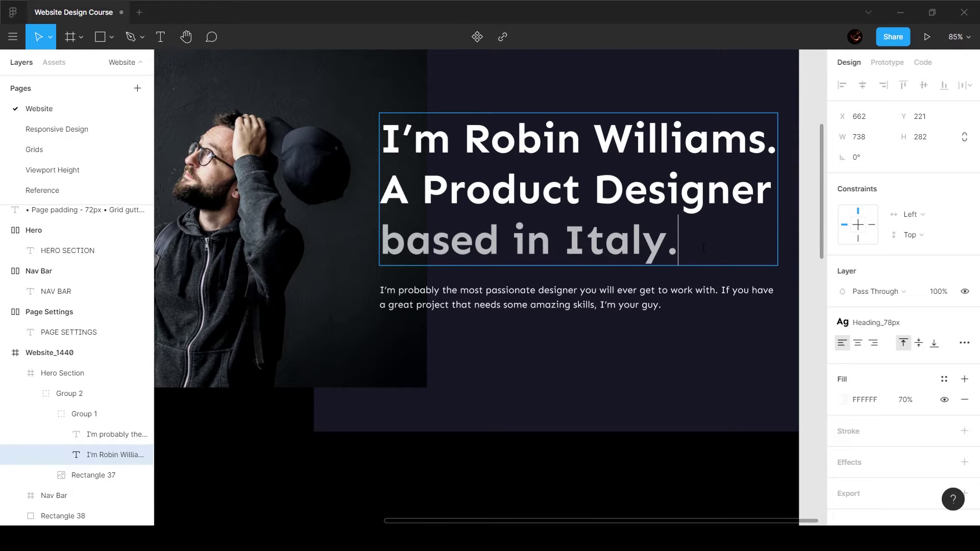
pyautogui.hotkey('ctrl', 'shift', 'Left')
pyautogui.hotkey('ctrl', 'shift', 'Left')
pyautogui.hotkey('ctrl', 'shift', 'Left')
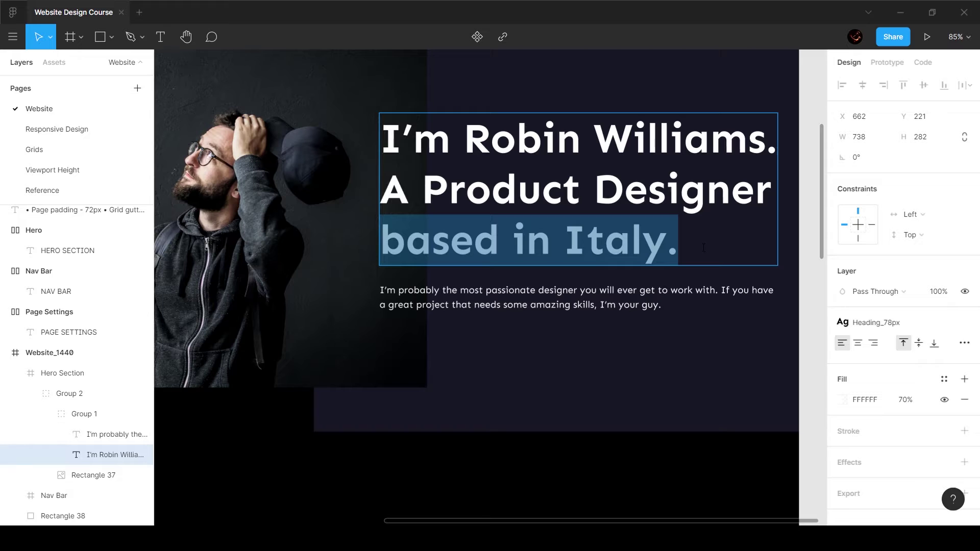
pyautogui.click(906, 400)
pyautogui.write('50')
pyautogui.press('Return')
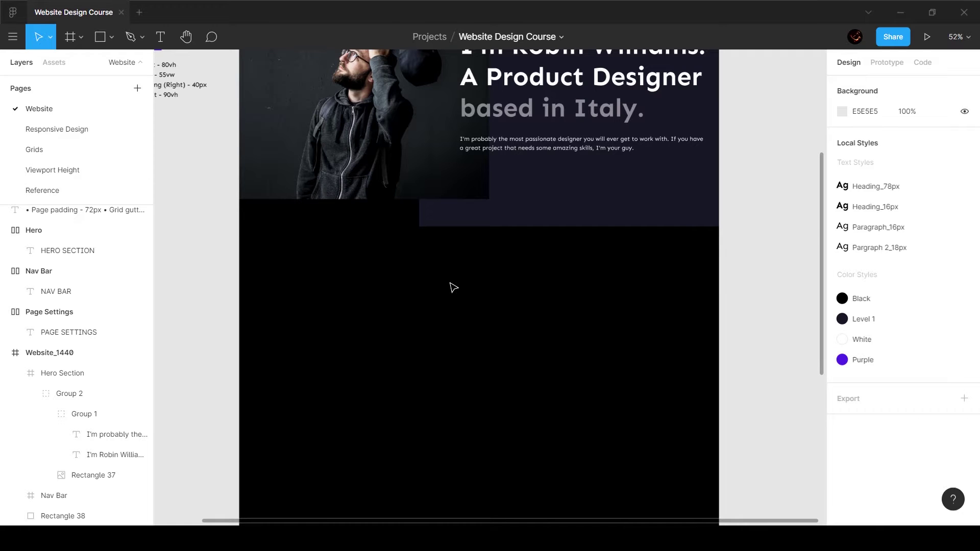
# Show the layout grids on the canvas and check the keyboard shortcuts overview before closing it
pyautogui.hotkey('ctrl', 'shift', '4')
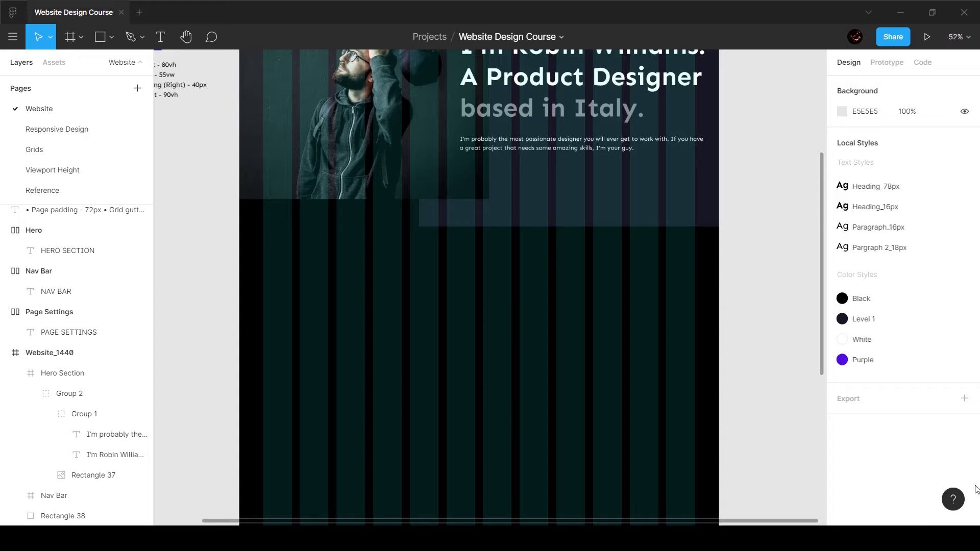
pyautogui.click(959, 500)
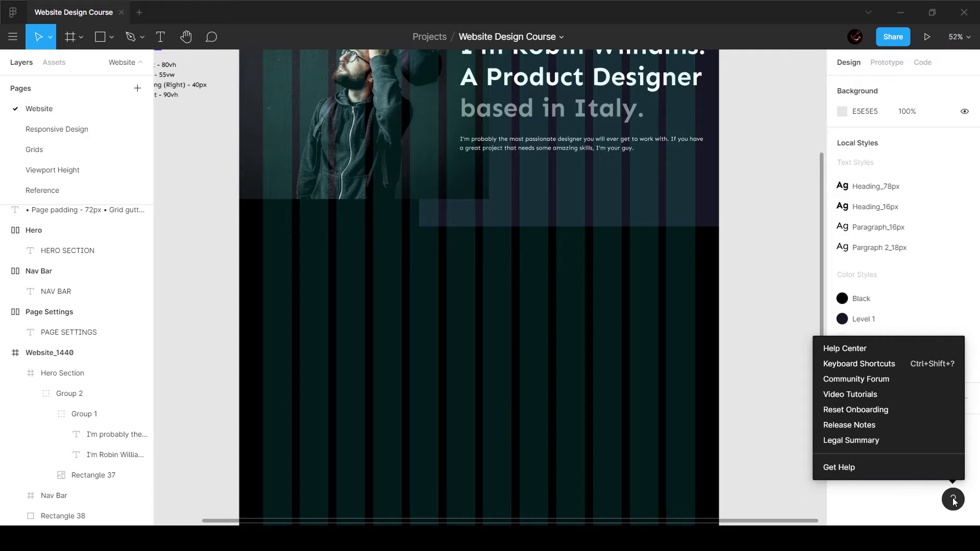
pyautogui.click(888, 365)
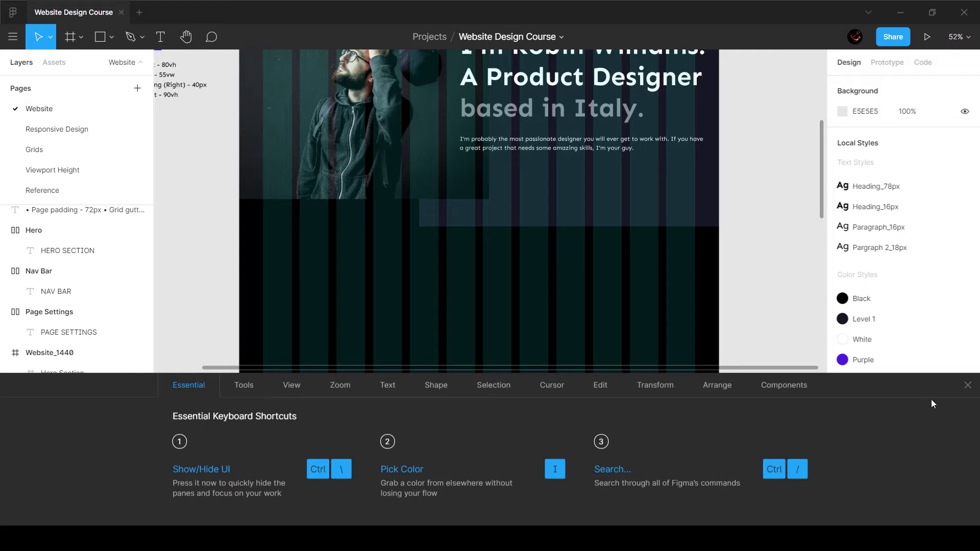
pyautogui.click(967, 385)
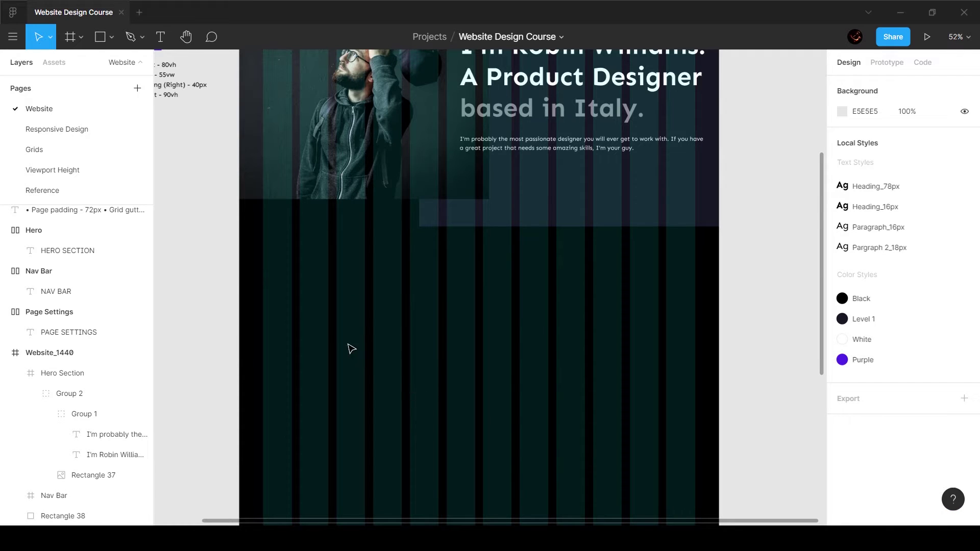
# Compare with the Reference page, add the text "work experince" below the Website page's hero section, and apply the White color style
pyautogui.click(53, 189)
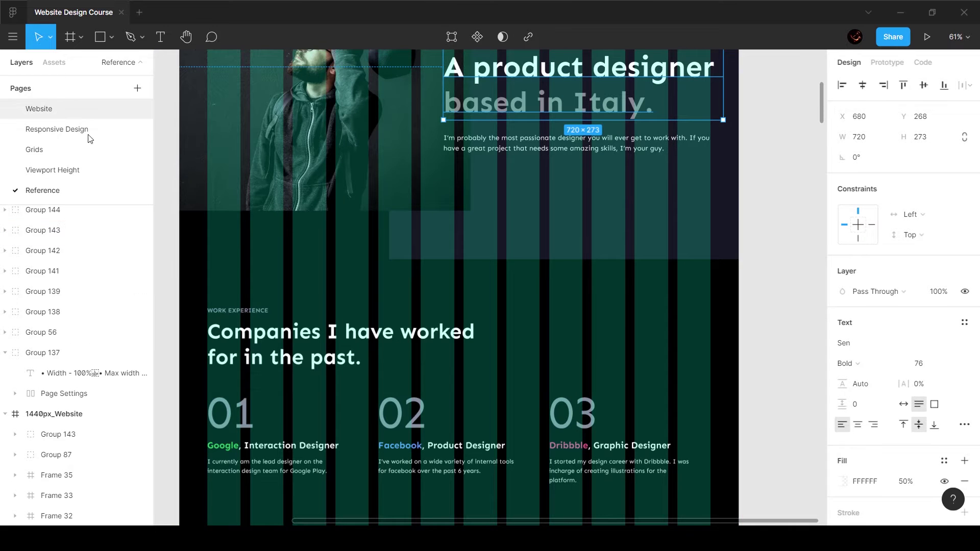
pyautogui.click(39, 109)
pyautogui.press('t')
pyautogui.click(470, 319)
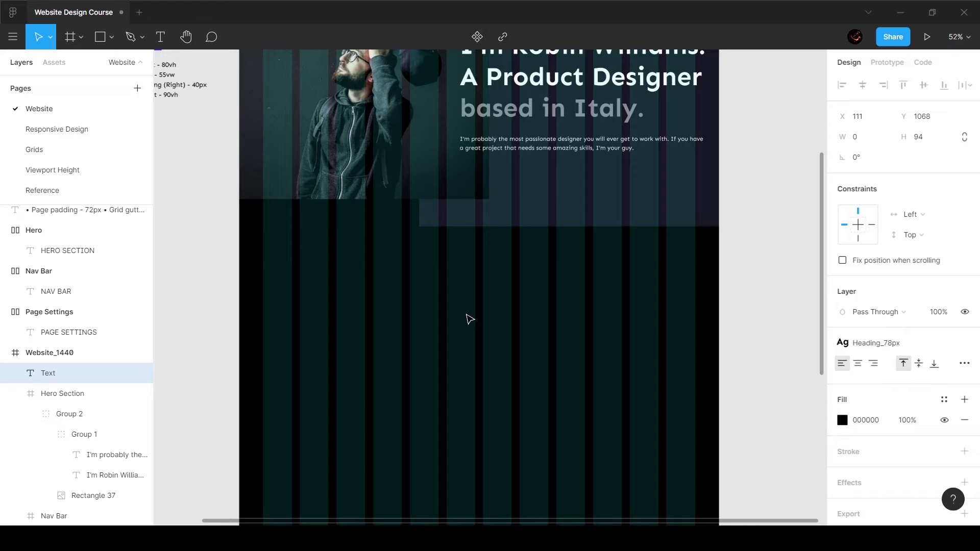
pyautogui.write('wor')
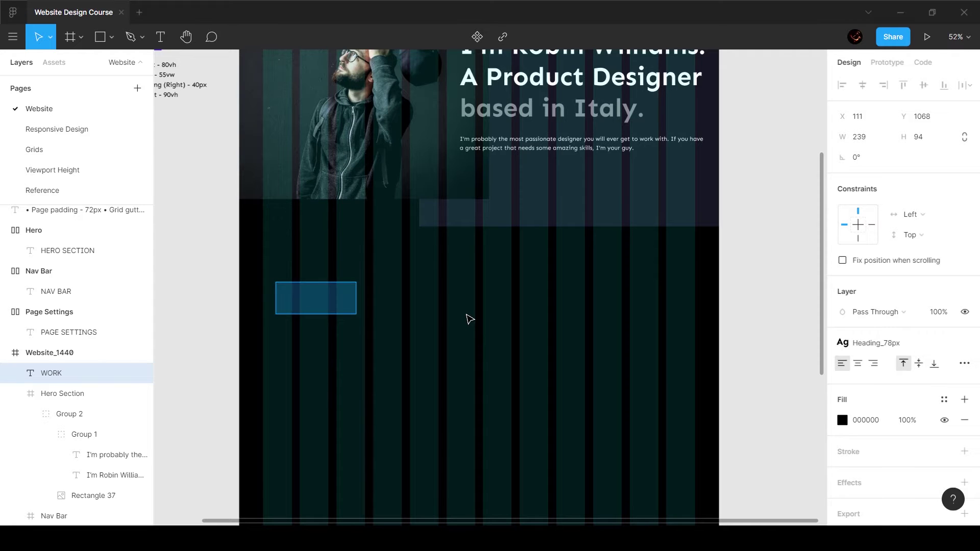
pyautogui.write('k exp')
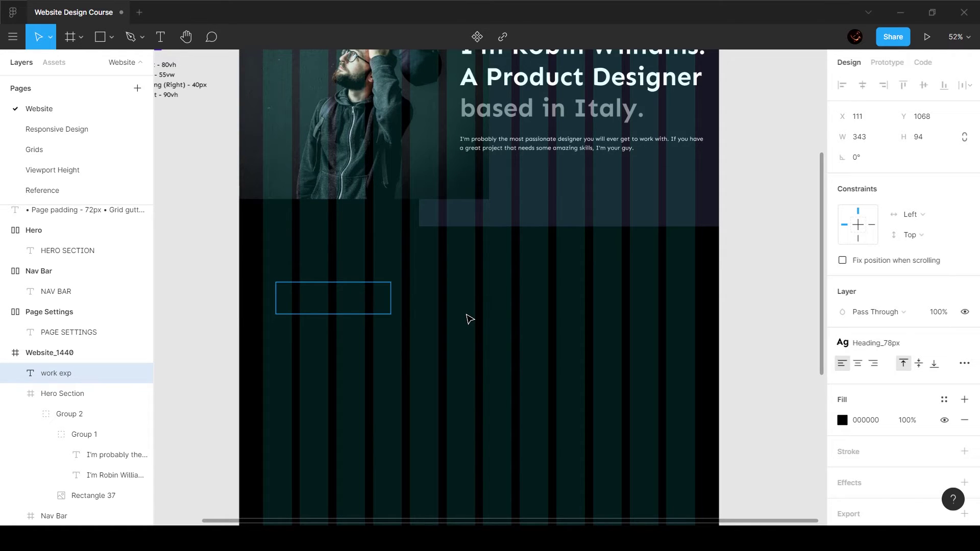
pyautogui.write('erince')
pyautogui.press('Escape')
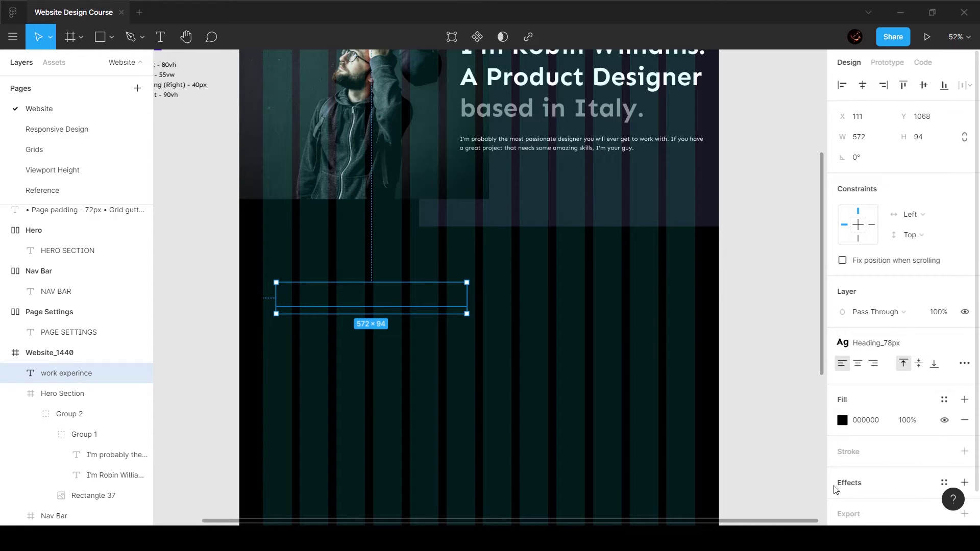
pyautogui.click(944, 399)
pyautogui.click(874, 447)
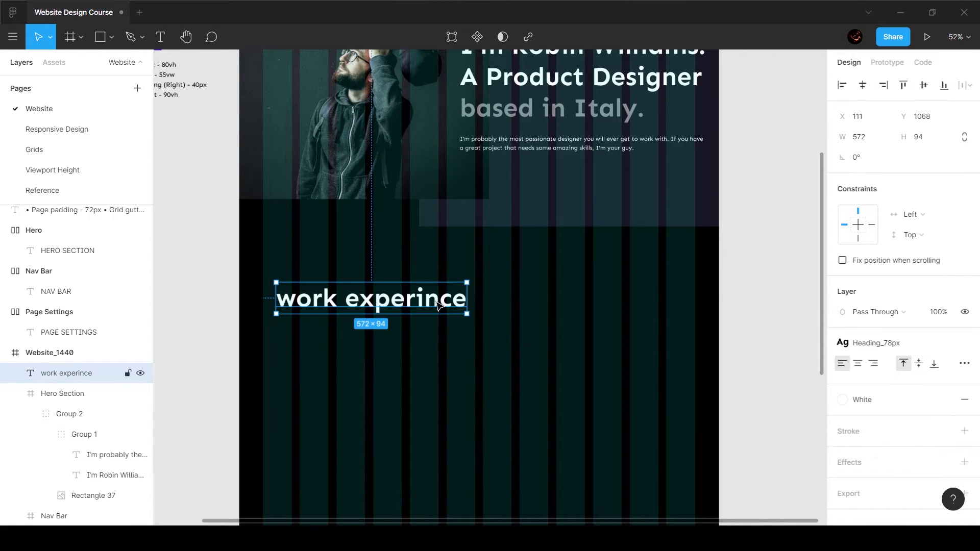
# Correct the spelling of the new text to "work experience"
pyautogui.doubleClick(430, 301)
pyautogui.click(423, 299)
pyautogui.write('e')
pyautogui.press('Escape')
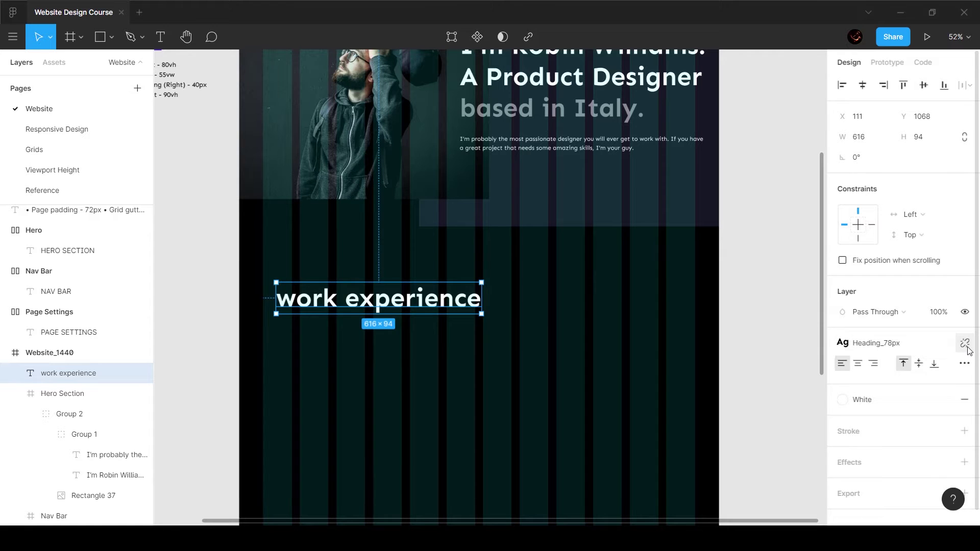
# Detach the Heading_78px style from the "work experience" text and set its font size to 16 and line height to 150%
pyautogui.click(964, 341)
pyautogui.click(923, 386)
pyautogui.write('16')
pyautogui.press('Return')
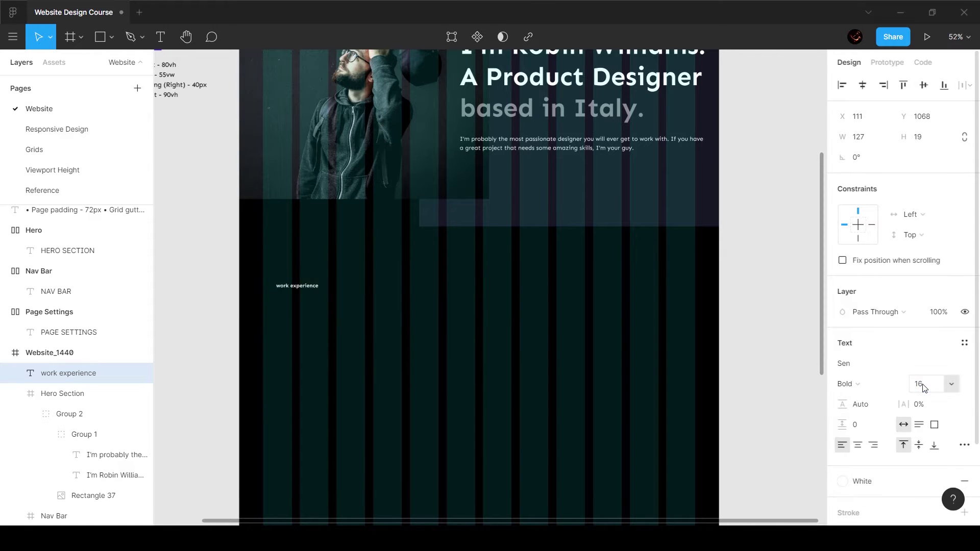
pyautogui.click(866, 411)
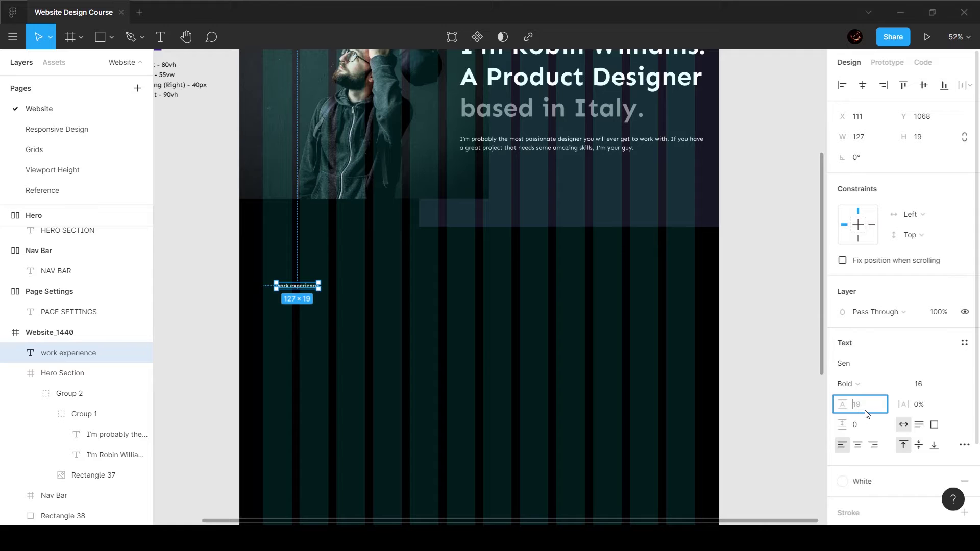
pyautogui.write('150%')
pyautogui.press('Return')
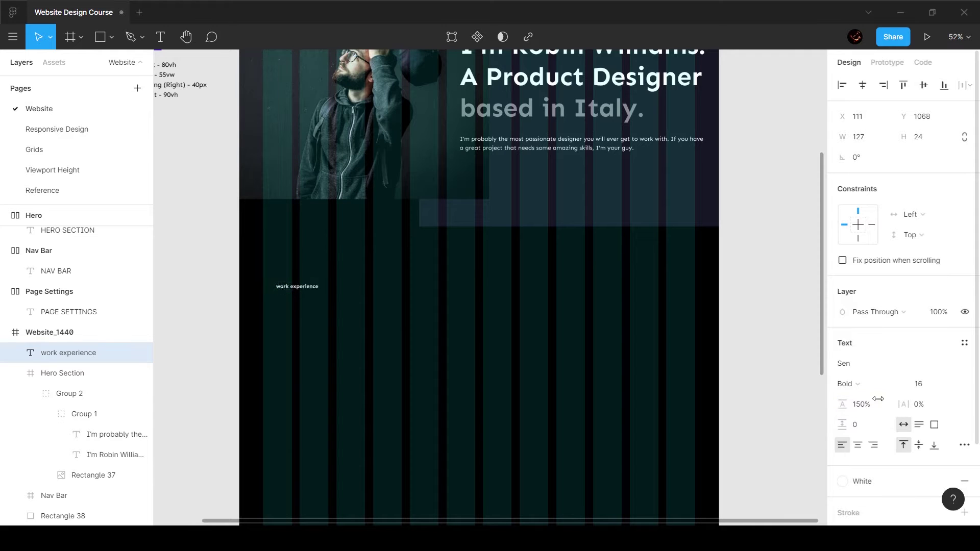
# Set the letter case of the "work experience" text to uppercase in its type details
pyautogui.scroll(8, 279, 290)
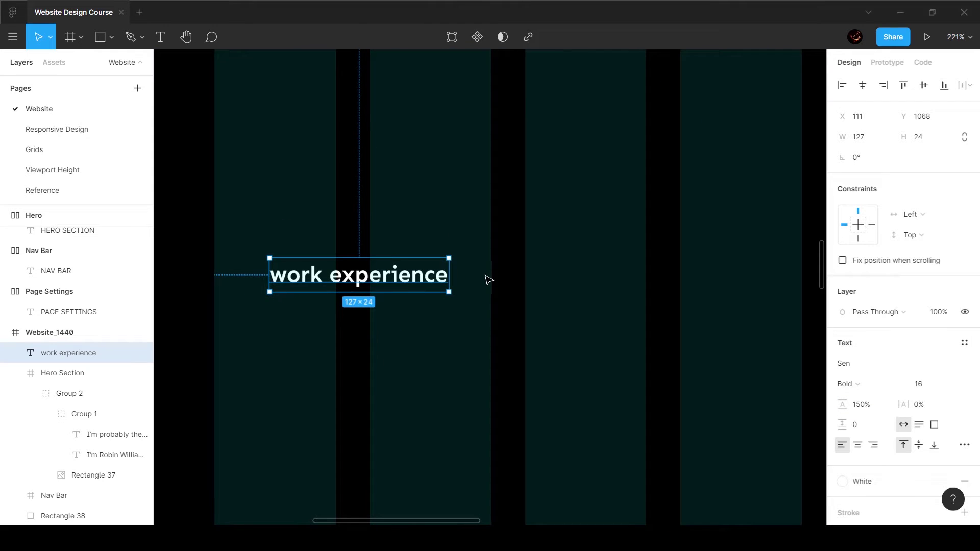
pyautogui.click(963, 446)
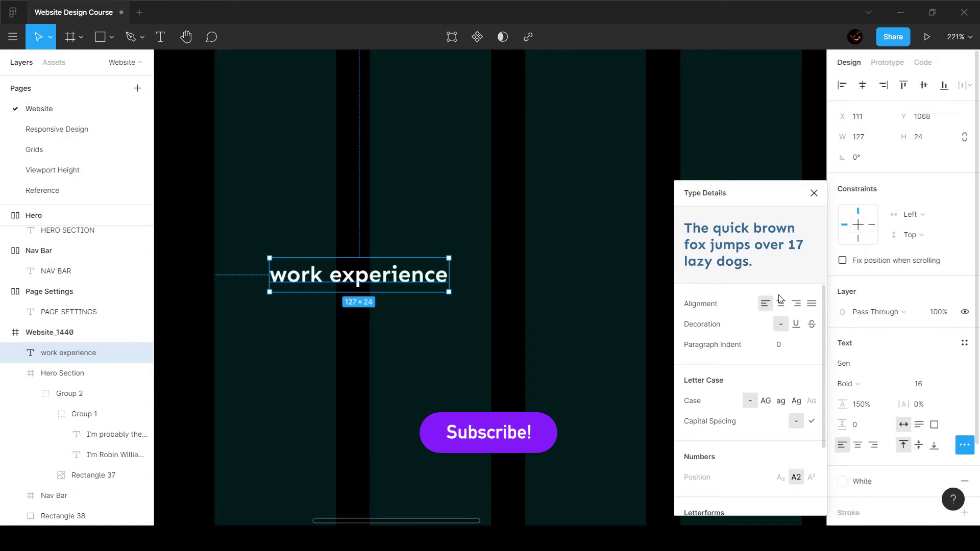
pyautogui.click(766, 401)
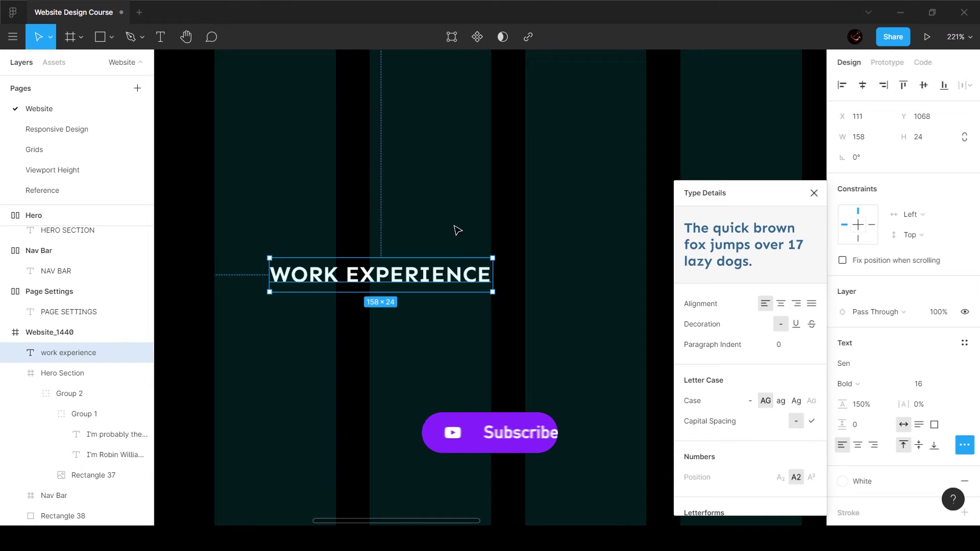
pyautogui.click(484, 212)
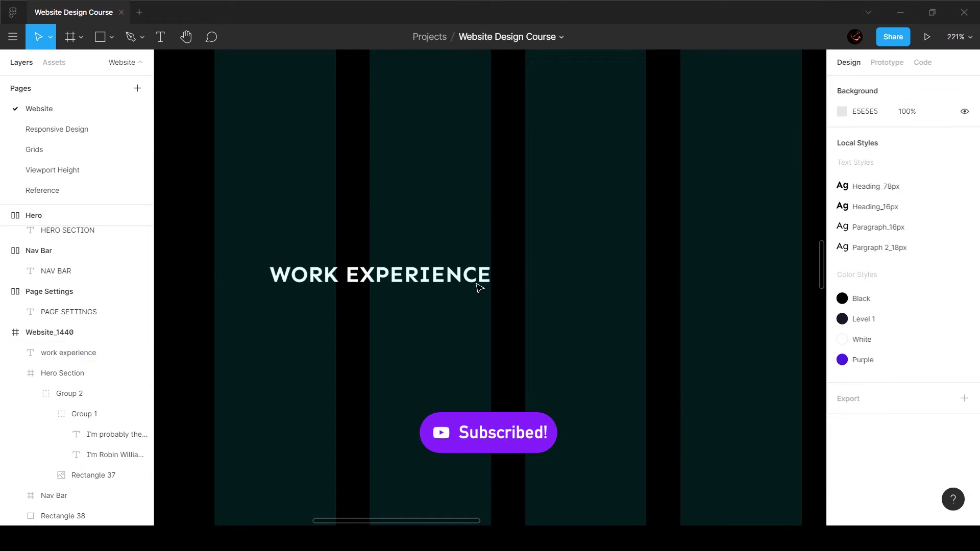
# Create a text style named "Overline_16px" from the "WORK EXPERIENCE" text
pyautogui.click(439, 284)
pyautogui.click(964, 343)
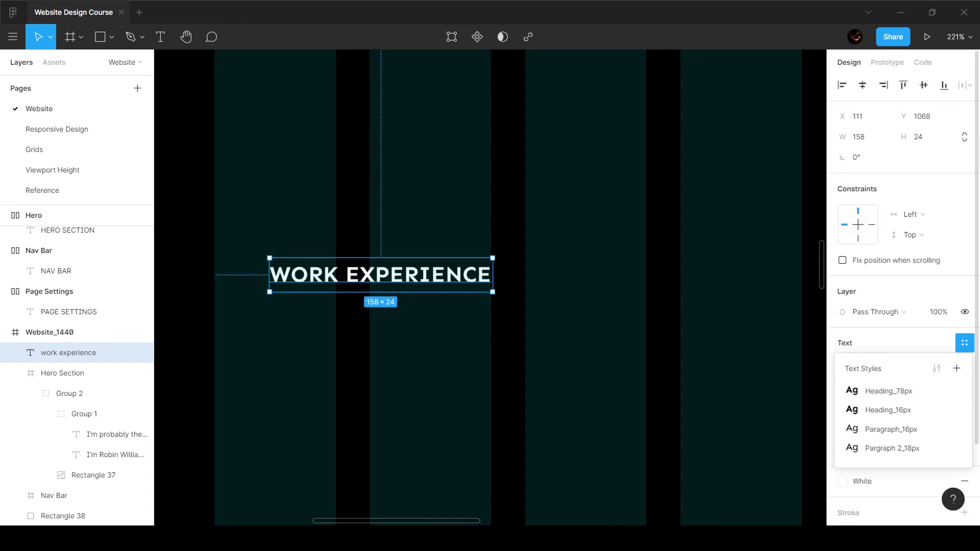
pyautogui.click(957, 368)
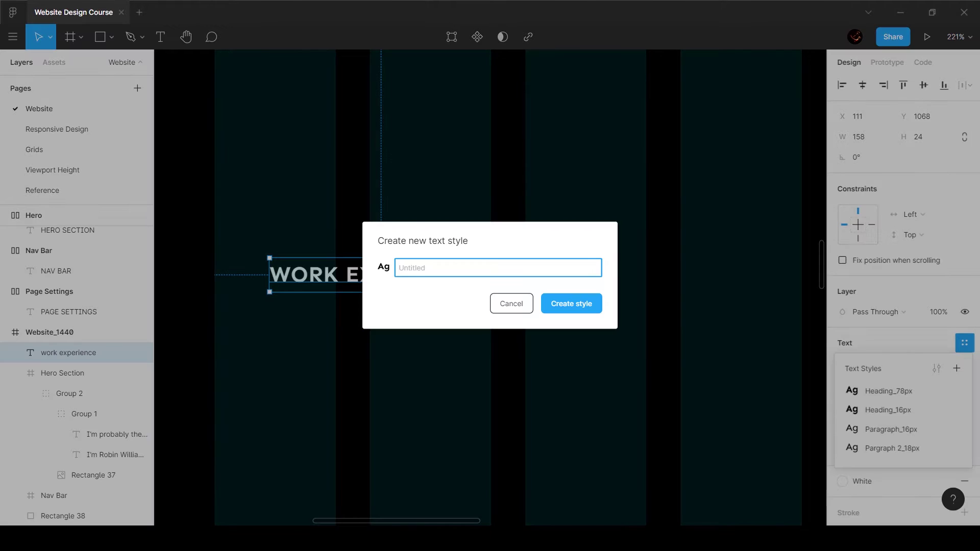
pyautogui.write('Overline_16px')
pyautogui.press('Return')
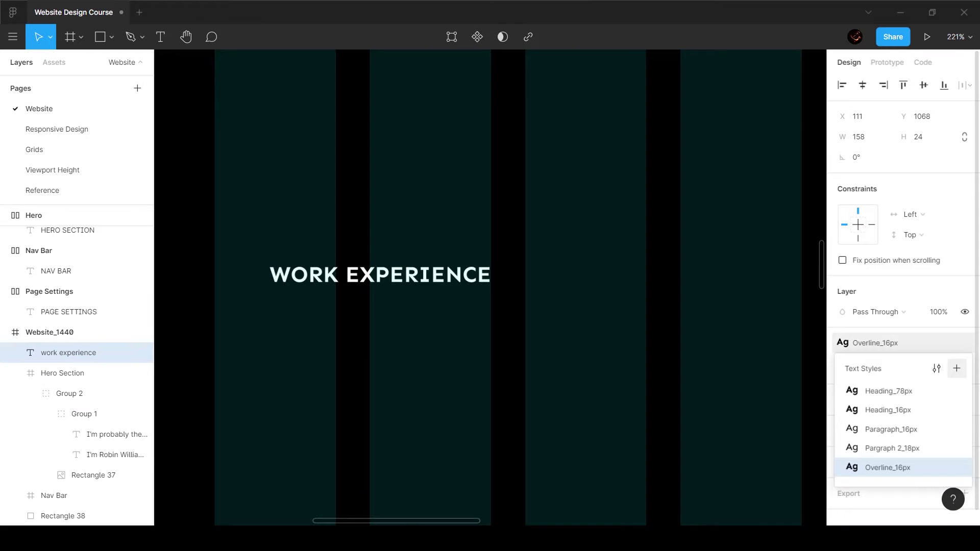
# Move the "WORK EXPERIENCE" text to the left edge of the first grid column, at about X 72, Y 1067
pyautogui.scroll(-4, 528, 283)
pyautogui.scroll(-5, 195, 263)
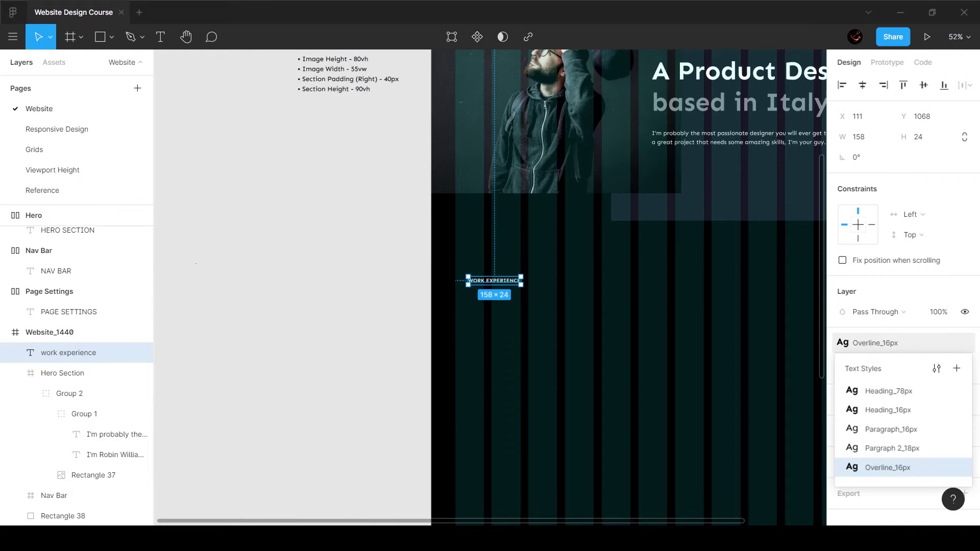
pyautogui.scroll(5, 505, 280)
pyautogui.moveTo(505, 281); pyautogui.dragTo(440, 280)
pyautogui.press('alt')
pyautogui.scroll(-5, 443, 250)
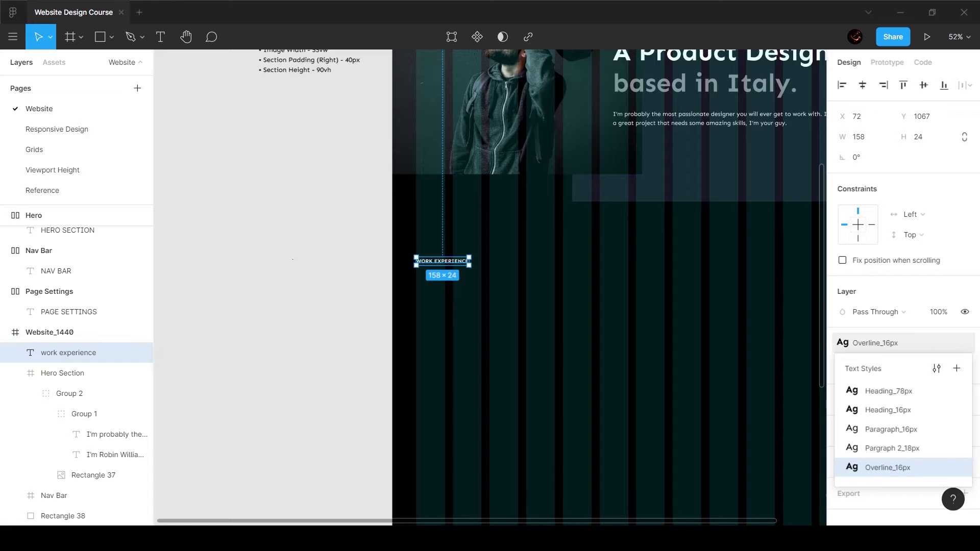
# Duplicate the "WORK EXPERIENCE" text straight below at about Y 1155 and detach the copy from the Overline_16px style
pyautogui.hscroll(4, 490, 287)
pyautogui.hscroll(-1, 490, 288)
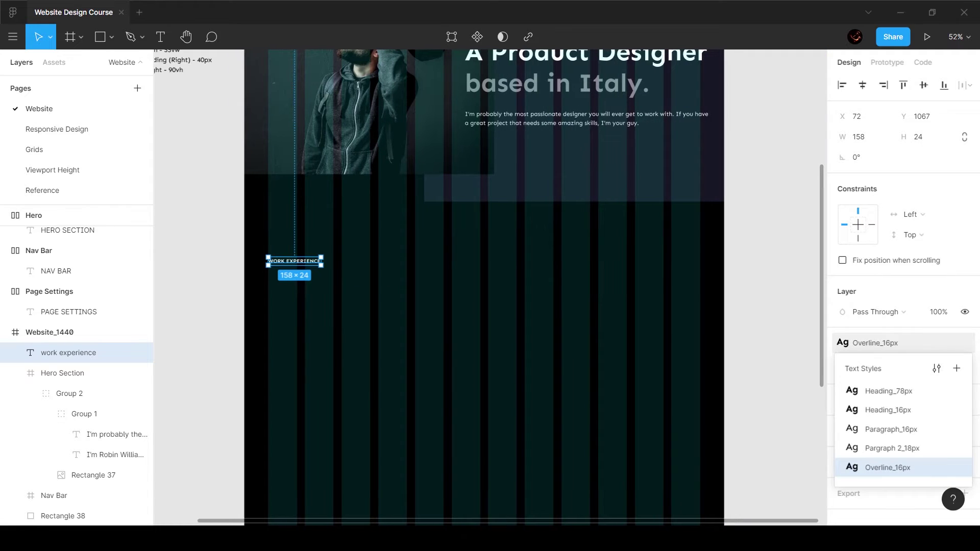
pyautogui.moveTo(294, 261); pyautogui.dragTo(294, 291)
pyautogui.click(964, 342)
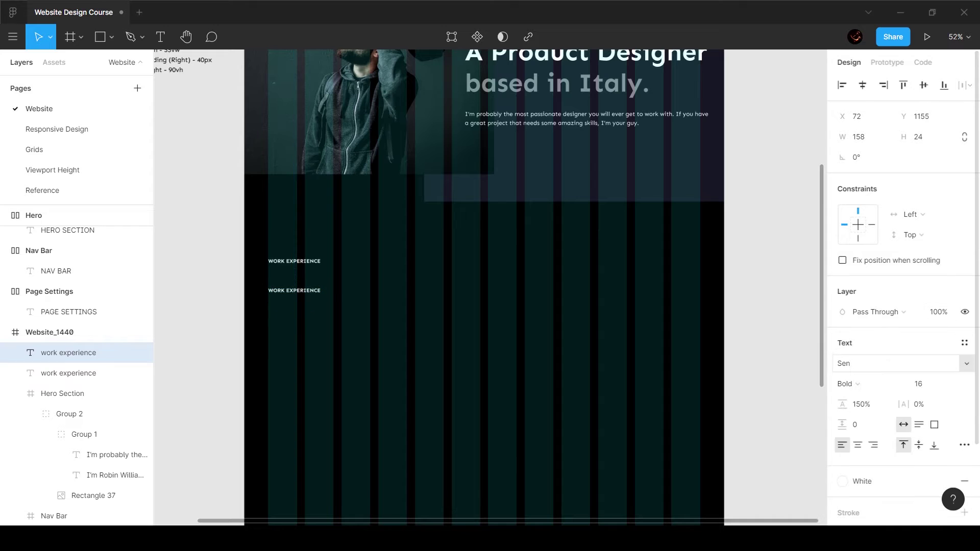
# Set the letter case of the duplicated text to title case in its type details
pyautogui.click(964, 445)
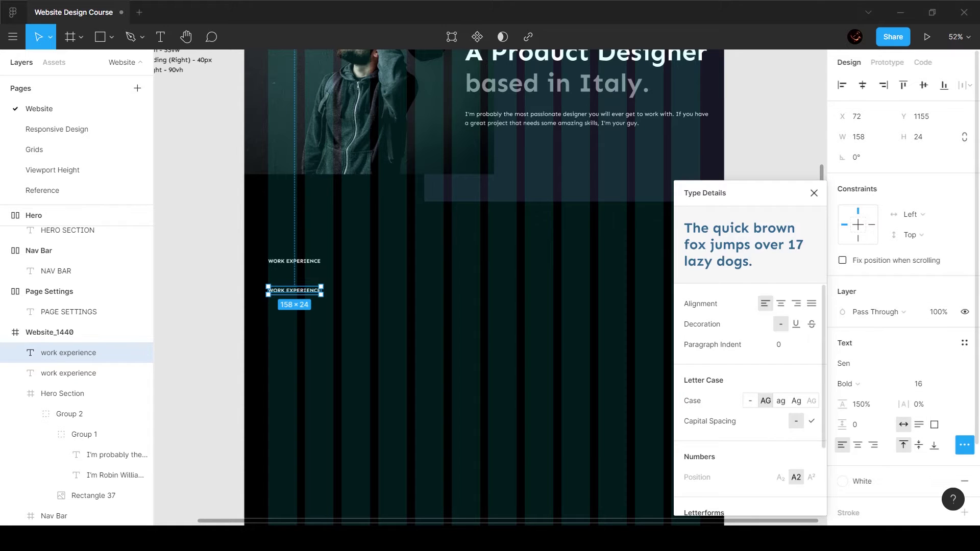
pyautogui.click(796, 401)
pyautogui.press('Escape')
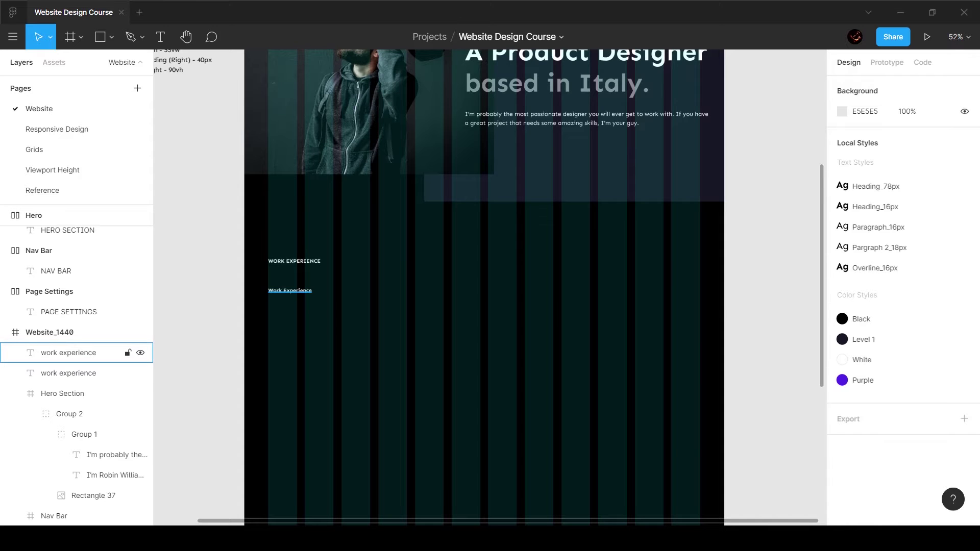
# Check the section heading on the Reference page and replace the duplicated text with "Companies I have worked for in the past"
pyautogui.click(43, 191)
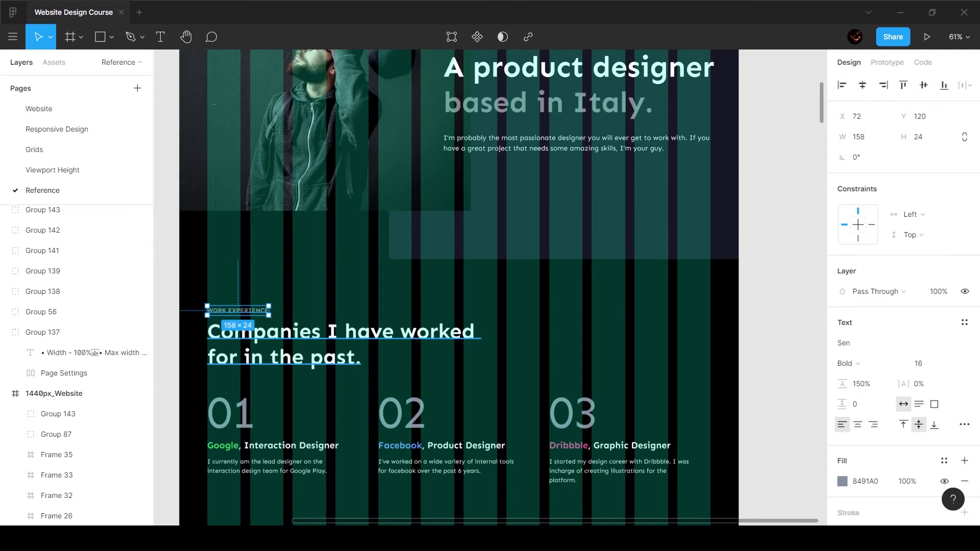
pyautogui.click(39, 109)
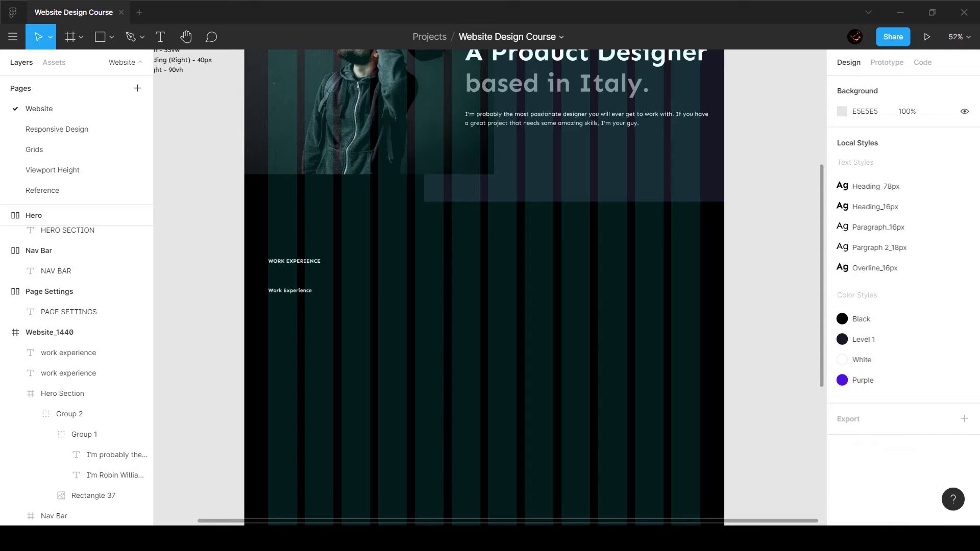
pyautogui.write('Comp')
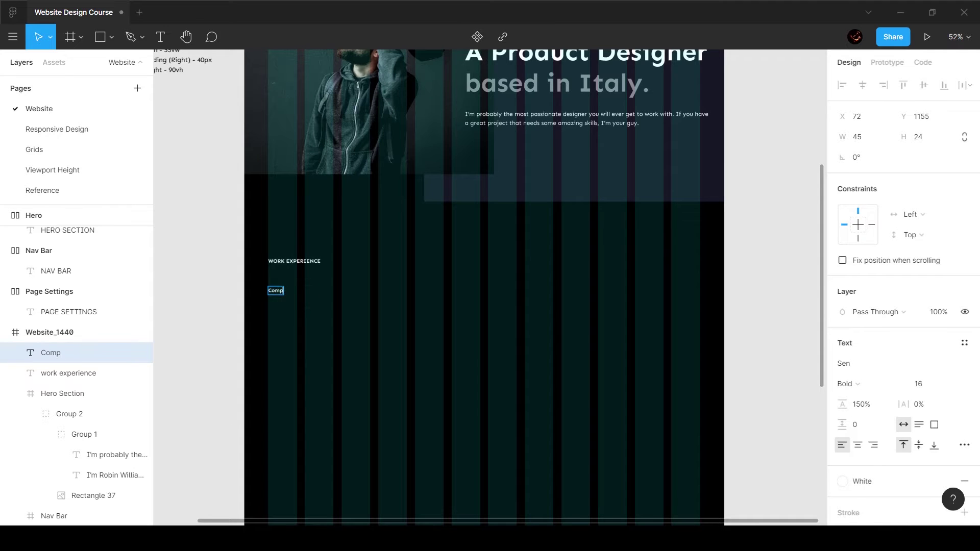
pyautogui.write('anies I Have worked for in he')
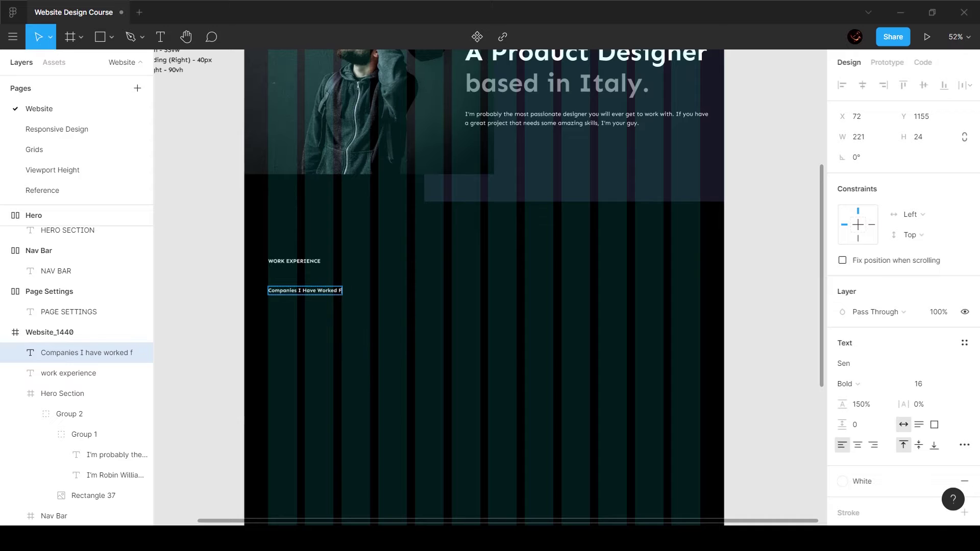
pyautogui.press('BackSpace')
pyautogui.press('BackSpace')
pyautogui.write('the  pas')
pyautogui.press('Escape')
pyautogui.scroll(5, 288, 281)
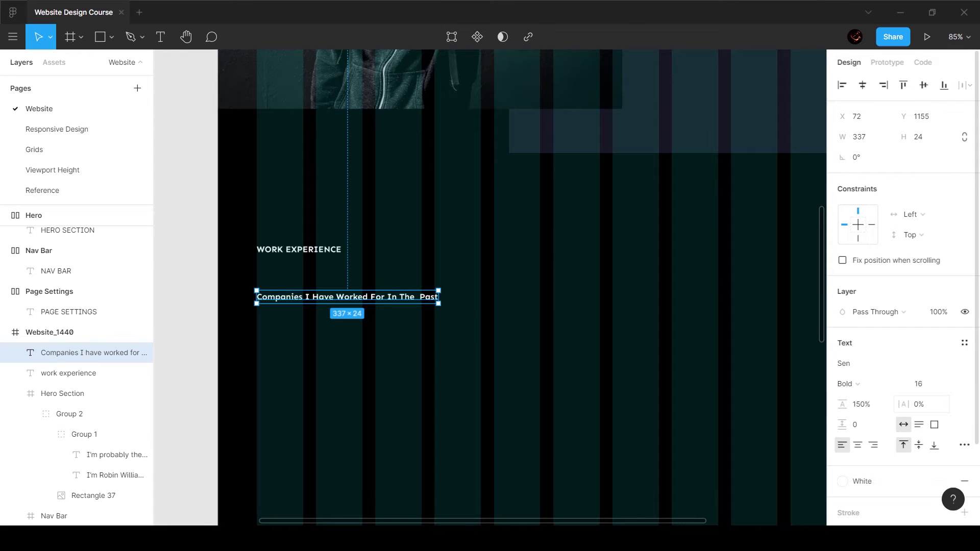
# Remove the extra space before the word "past" in the new heading
pyautogui.press('Return')
pyautogui.click(419, 297)
pyautogui.press('BackSpace')
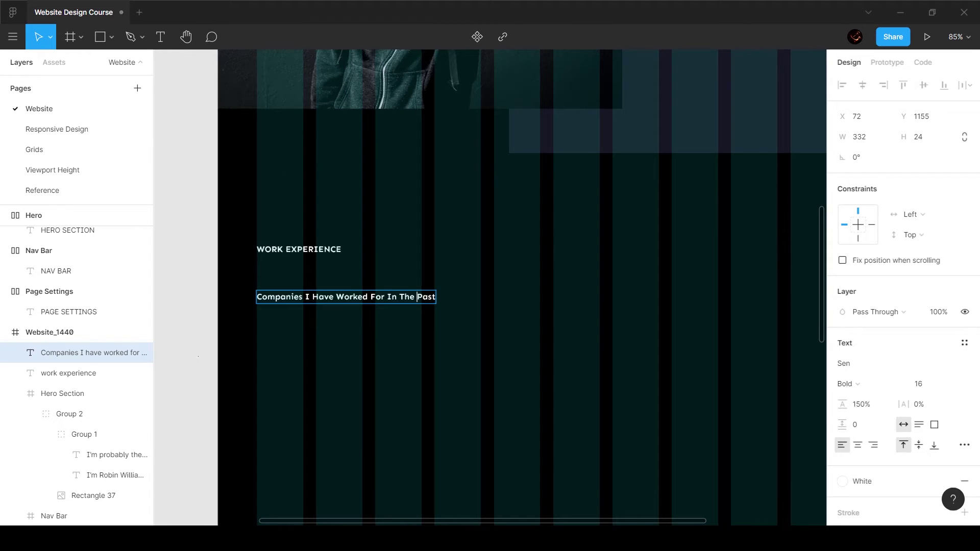
pyautogui.press('Escape')
# Set the letter case of the "Companies I have worked for in the past" text back to as typed
pyautogui.click(964, 444)
pyautogui.click(750, 401)
pyautogui.press('Escape')
pyautogui.click(342, 297)
pyautogui.press('Escape')
# Copy the fill 8491A0 from the Reference page's "WORK EXPERIENCE" text and apply it to the Website page's text in place of the White style
pyautogui.click(42, 190)
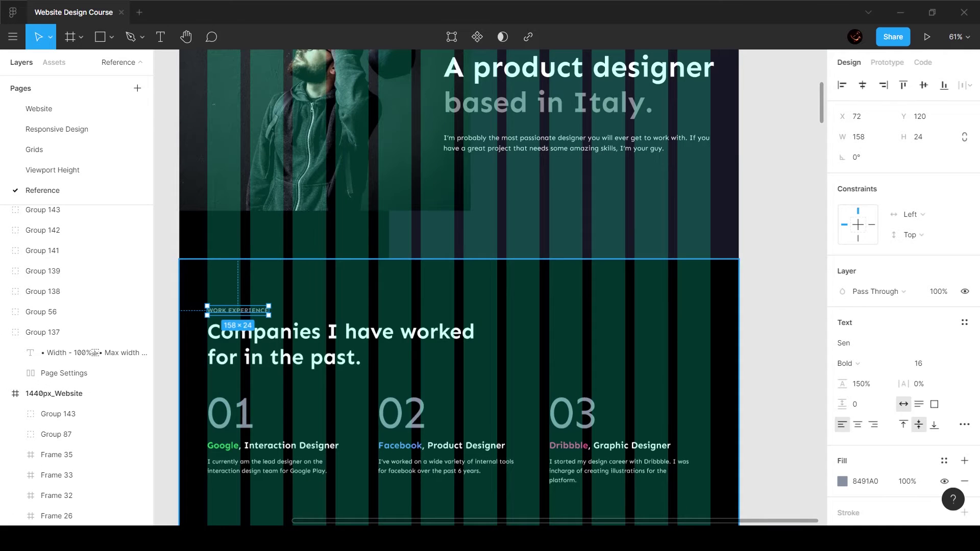
pyautogui.click(865, 481)
pyautogui.hotkey('ctrl', 'c')
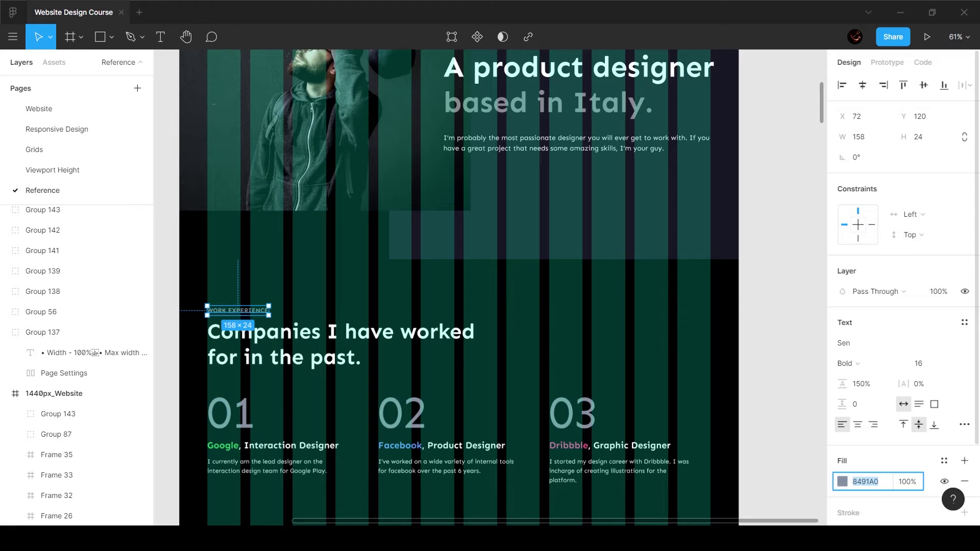
pyautogui.click(39, 109)
pyautogui.click(299, 249)
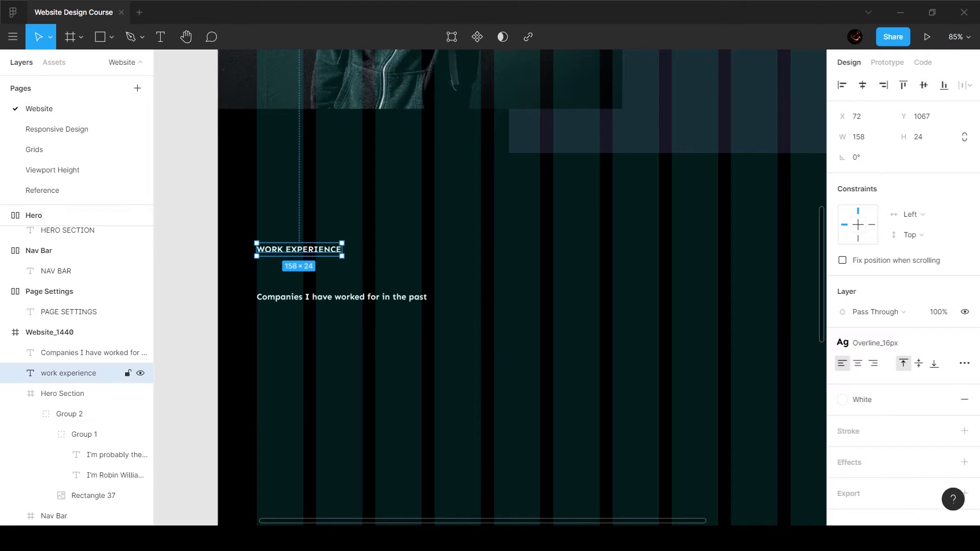
pyautogui.click(944, 400)
pyautogui.click(865, 420)
pyautogui.hotkey('ctrl', 'v')
pyautogui.press('Return')
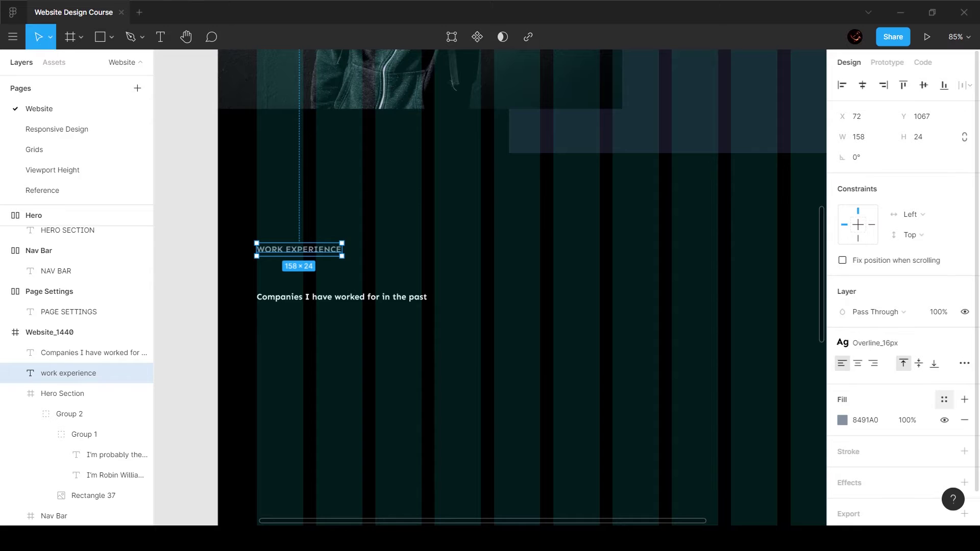
# Create a color style named "Light Grey" from the "WORK EXPERIENCE" text's fill
pyautogui.click(944, 399)
pyautogui.click(956, 425)
pyautogui.write('Light')
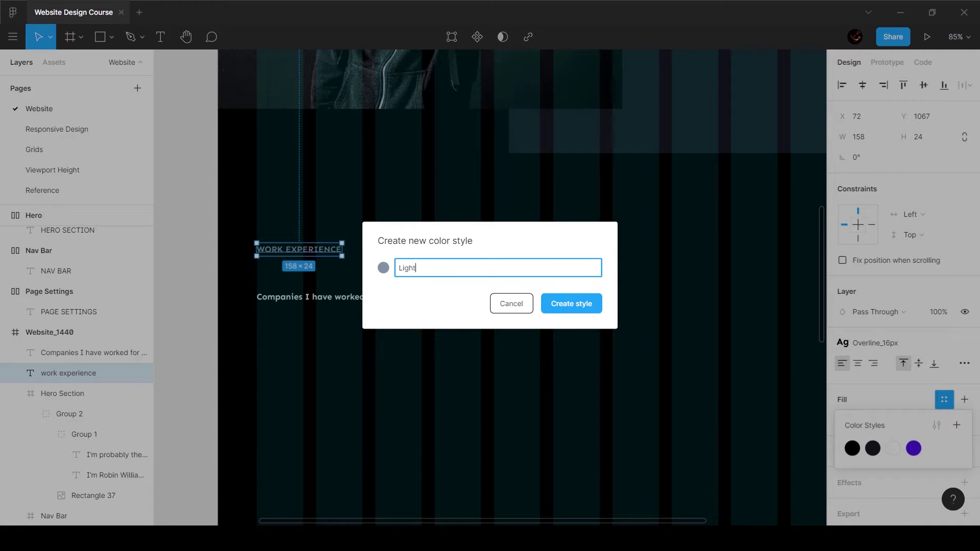
pyautogui.press('Return')
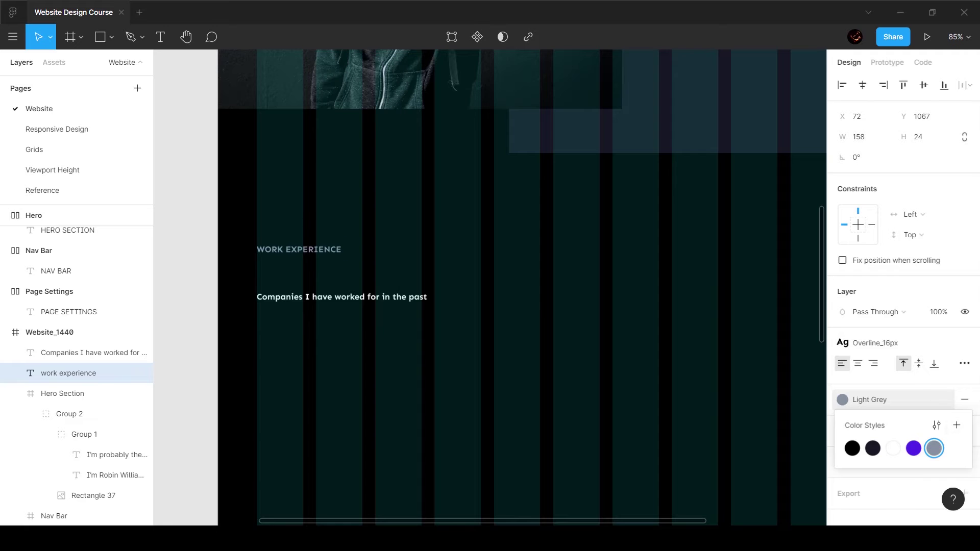
pyautogui.click(185, 248)
# Examine the text properties of the "Companies I have worked for in the past" text and the large hero heading
pyautogui.click(68, 373)
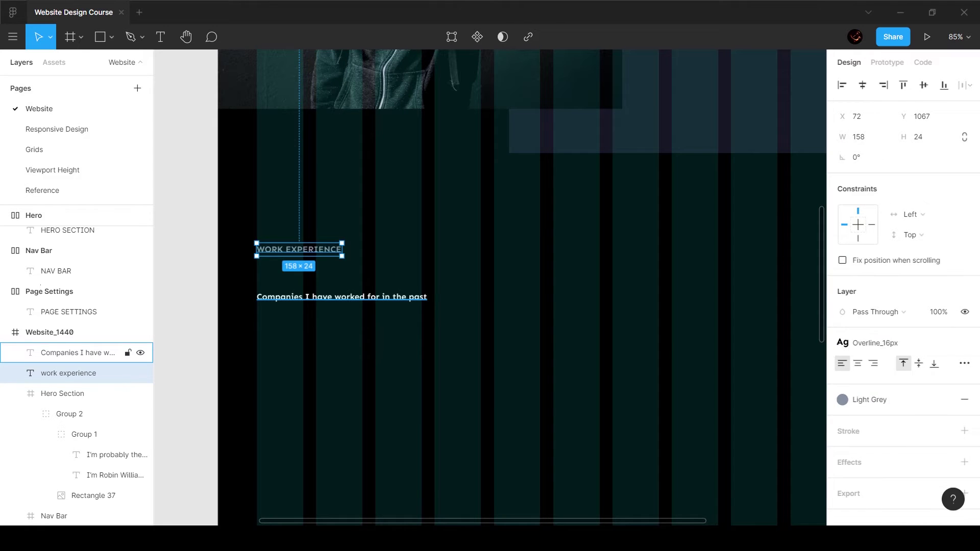
pyautogui.click(82, 353)
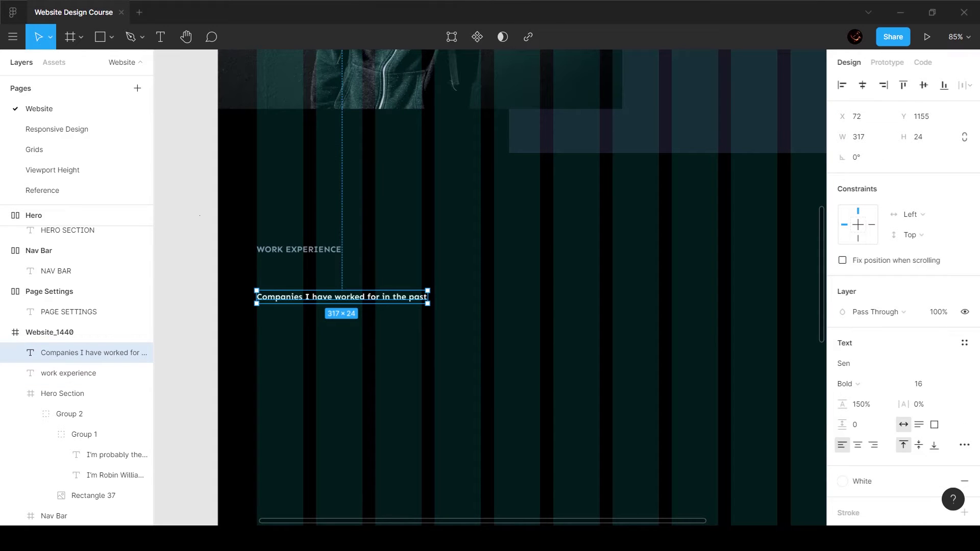
pyautogui.scroll(-2, 513, 236)
pyautogui.scroll(-2, 513, 236)
pyautogui.moveTo(512, 236); pyautogui.dragTo(462, 340)
pyautogui.scroll(2, 543, 292)
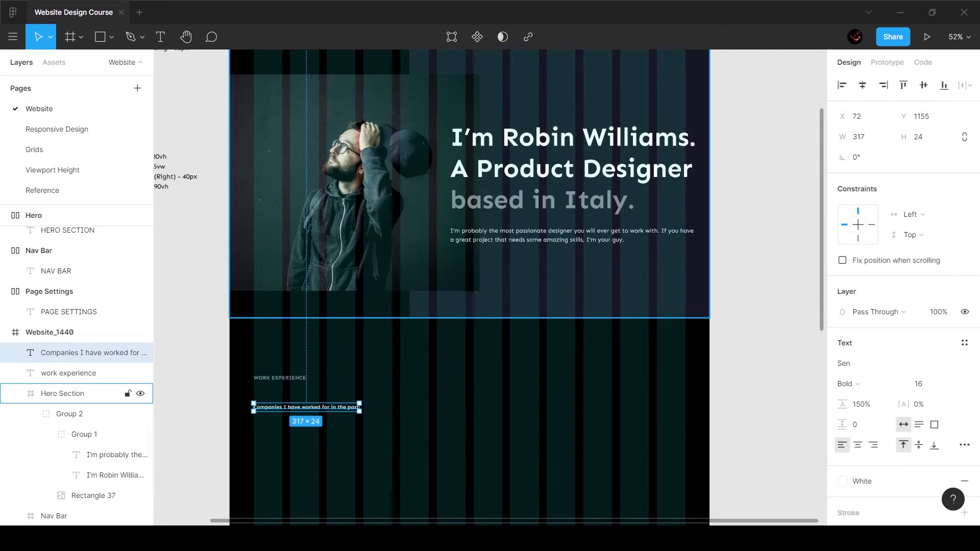
pyautogui.click(97, 475)
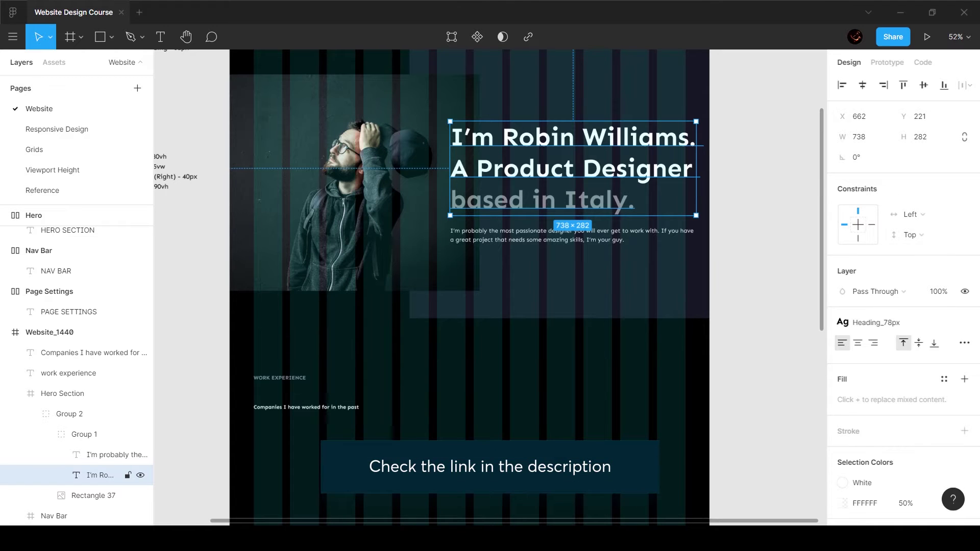
pyautogui.scroll(-1, 490, 287)
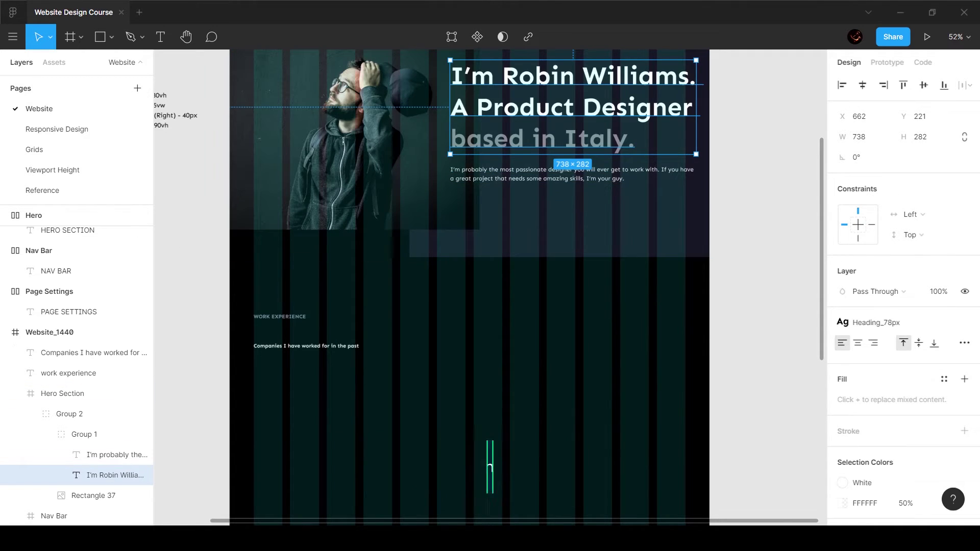
# Check the matching heading's type settings on the Reference page and set the "Companies I have worked for in the past" text's font size to 55
pyautogui.click(306, 346)
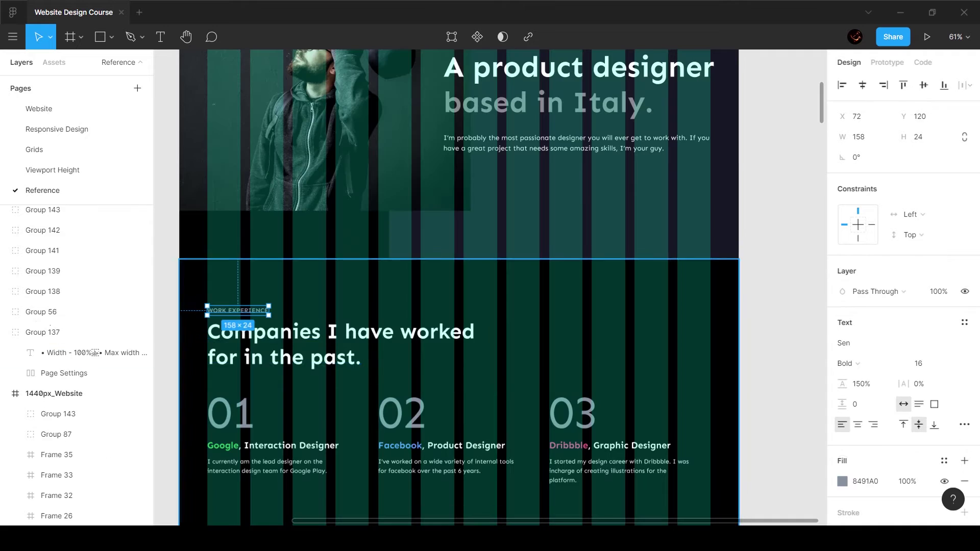
pyautogui.click(358, 334)
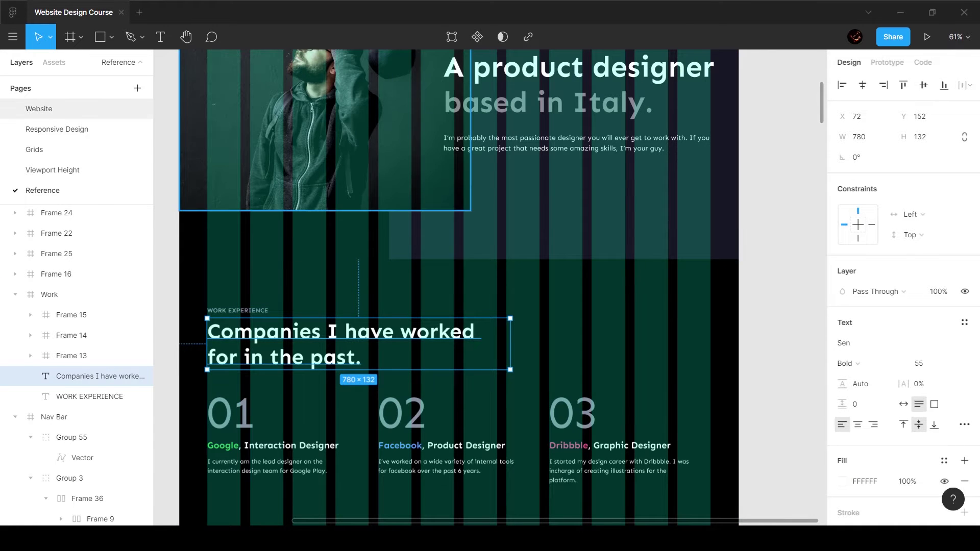
pyautogui.click(39, 108)
pyautogui.click(926, 383)
pyautogui.write('5')
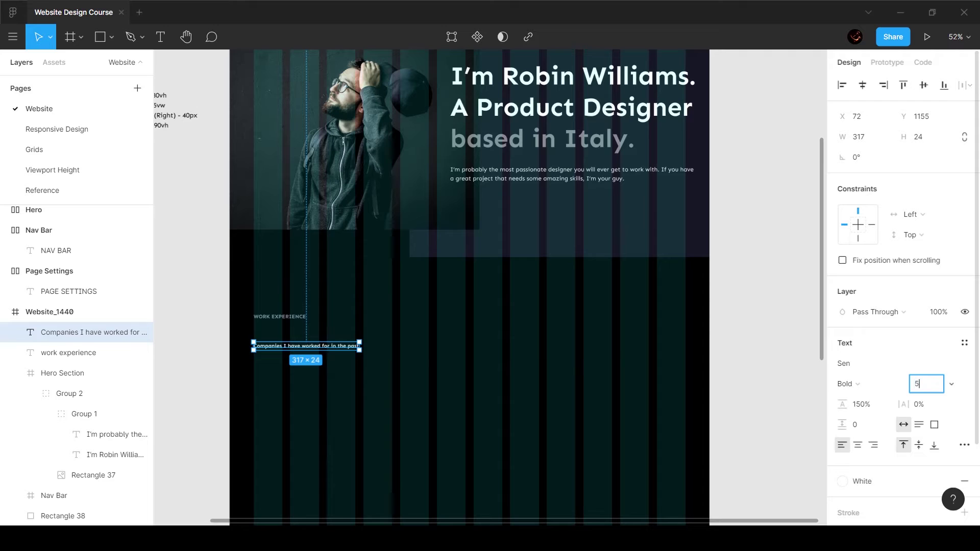
pyautogui.write('5')
pyautogui.press('Return')
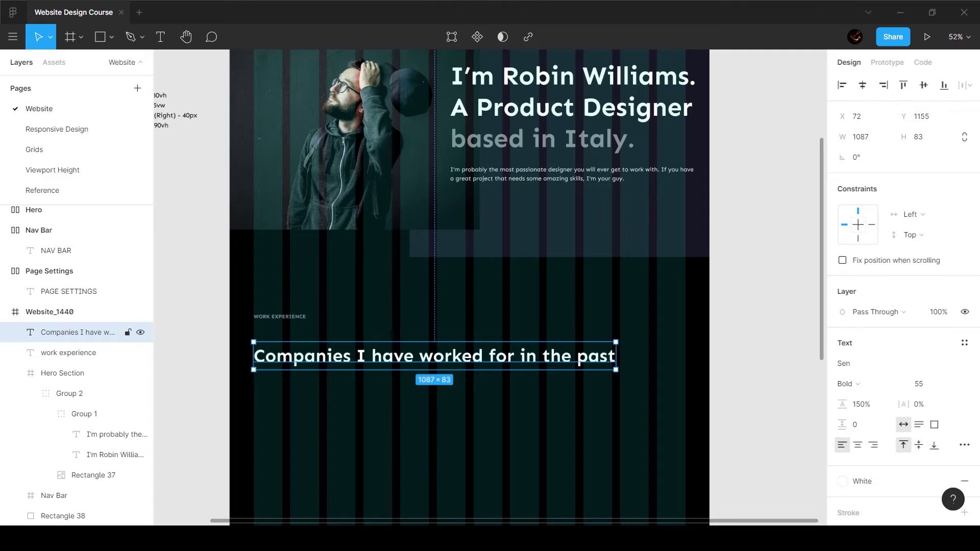
# Compare with the Reference page and break the "Companies I have worked for in the past" heading into two lines after "worked"
pyautogui.click(42, 190)
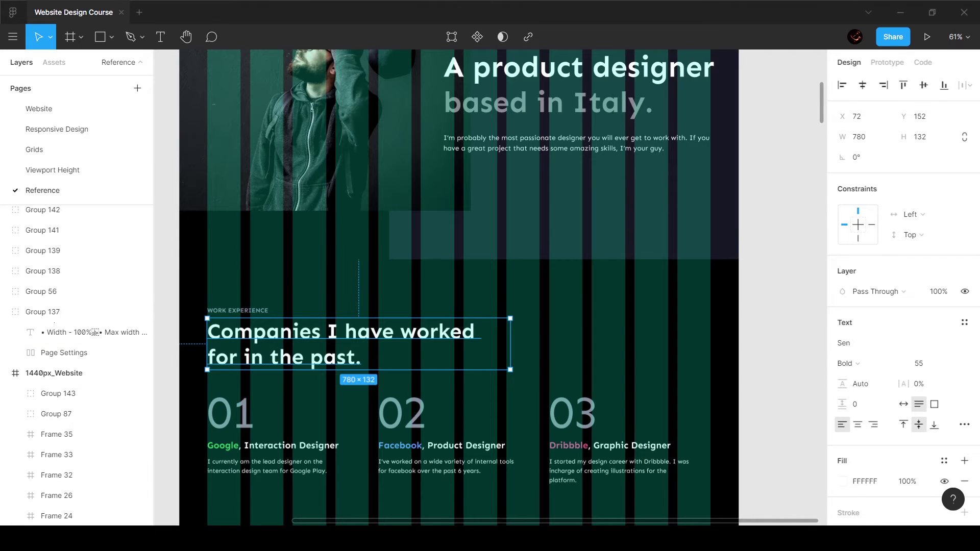
pyautogui.click(38, 108)
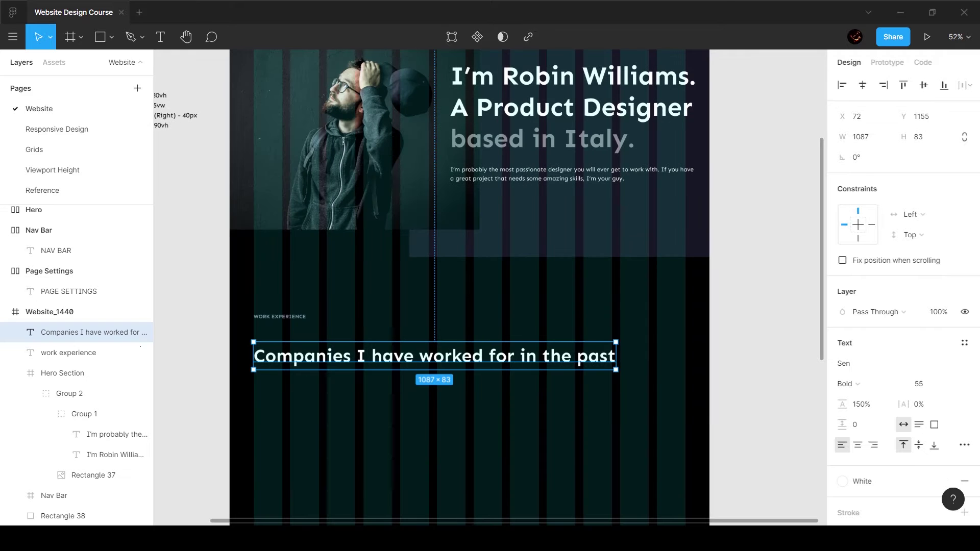
pyautogui.click(487, 356)
pyautogui.press('Return')
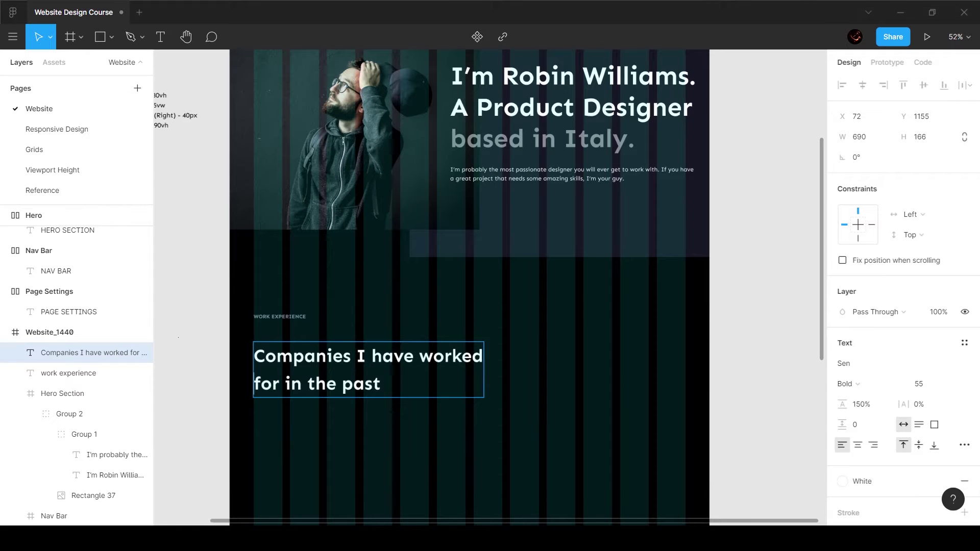
pyautogui.press('Escape')
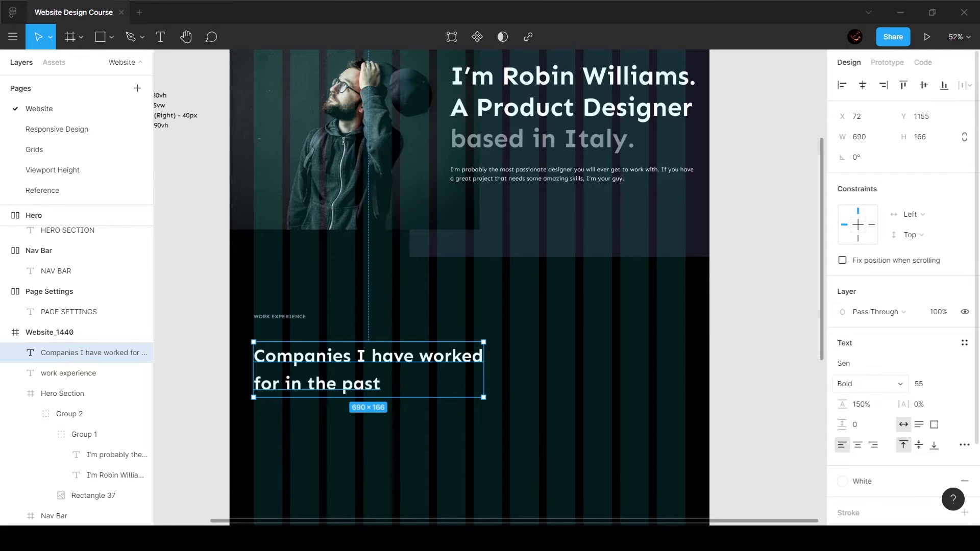
# Set the line height of the two-line "Companies I have worked for in the past" heading to Auto
pyautogui.click(860, 404)
pyautogui.hotkey('ctrl', 'a')
pyautogui.click(865, 404)
pyautogui.write('auto')
pyautogui.press('Return')
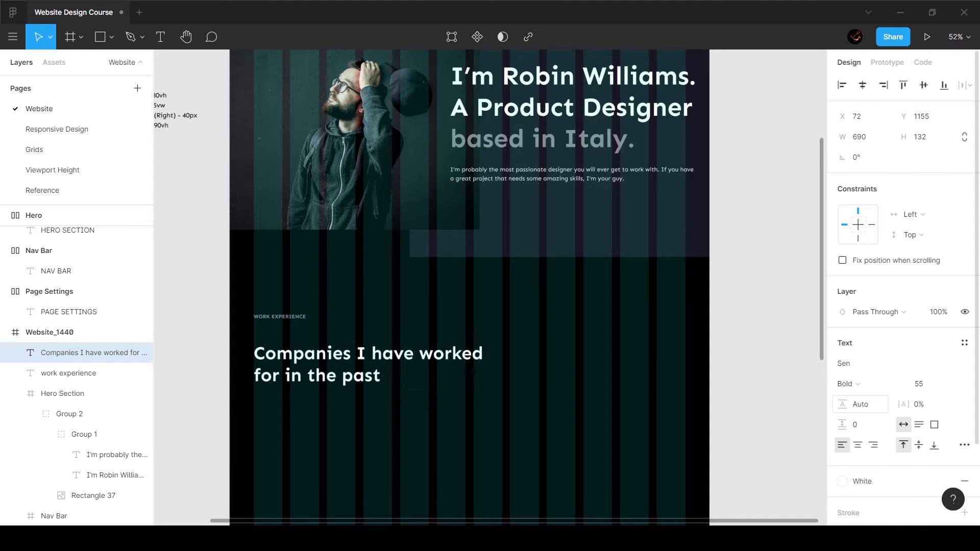
# Move the "Companies I have worked for in the past" heading up to Y 1099, just below the WORK EXPERIENCE label
pyautogui.scroll(5, 266, 359)
pyautogui.moveTo(266, 359); pyautogui.dragTo(266, 322)
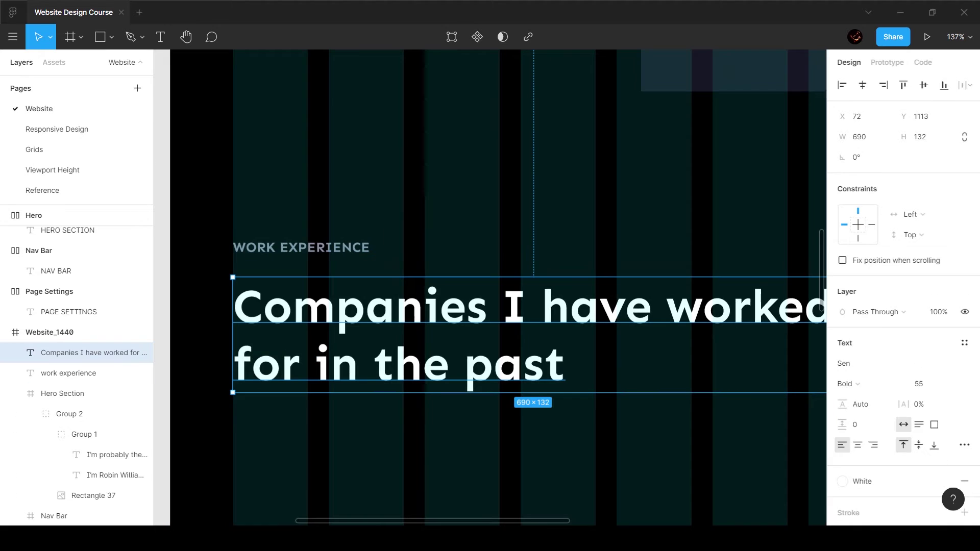
pyautogui.hotkey('shift', 'Up')
pyautogui.press('Up')
pyautogui.press('Up')
pyautogui.press('Up')
pyautogui.press('Up')
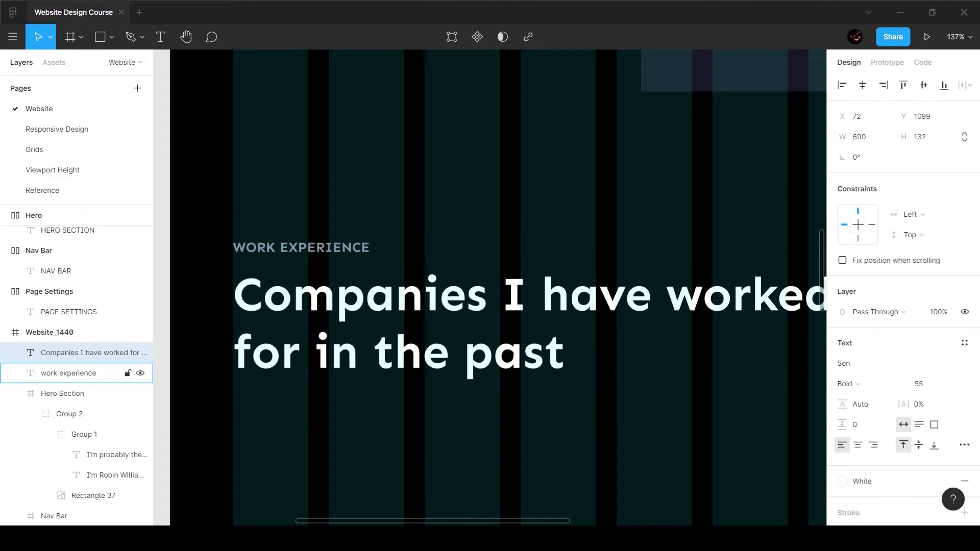
pyautogui.click(444, 193)
pyautogui.scroll(-5, 445, 193)
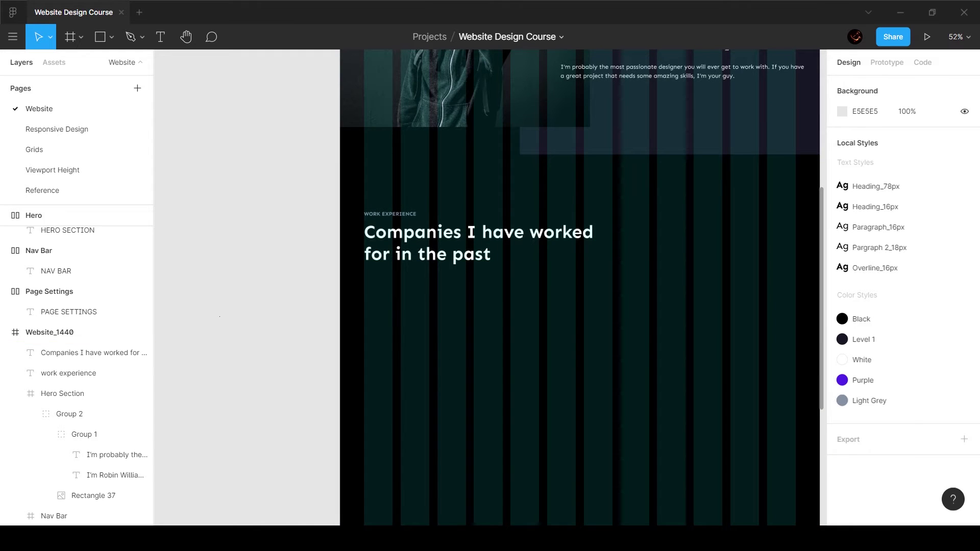
# Check the text properties of the first work item's 01 number, Google title and description on the Reference page
pyautogui.click(53, 170)
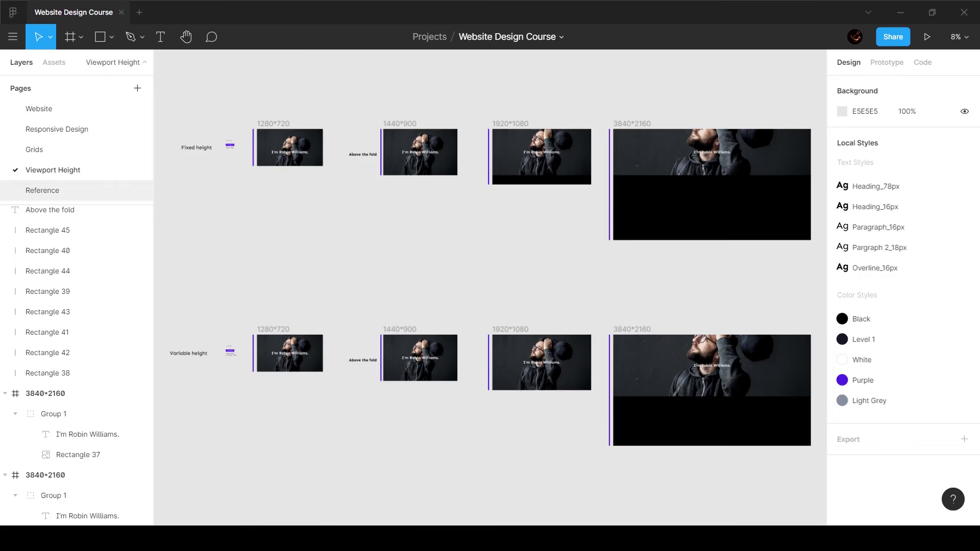
pyautogui.click(42, 190)
pyautogui.scroll(-2, 460, 286)
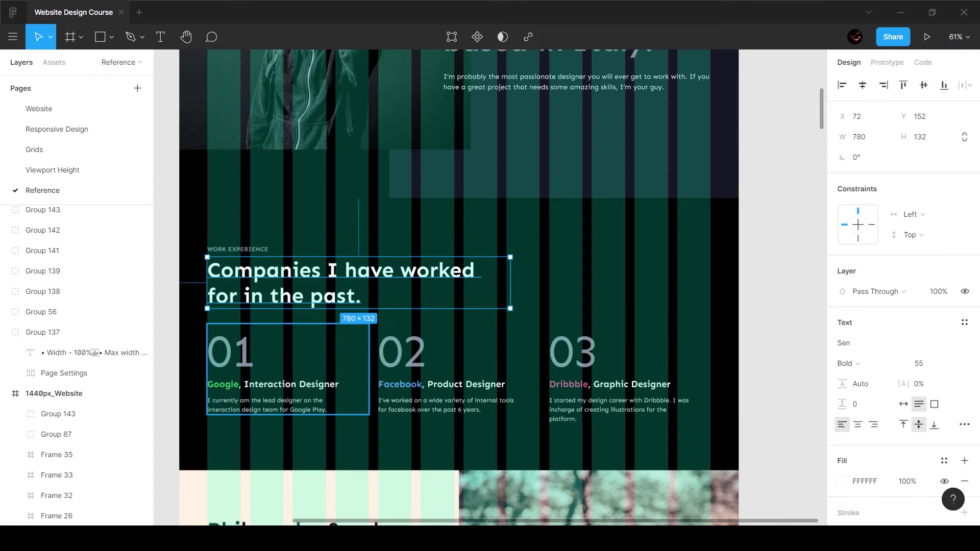
pyautogui.keyDown('ctrl'); pyautogui.click(230, 352); pyautogui.keyUp('ctrl')
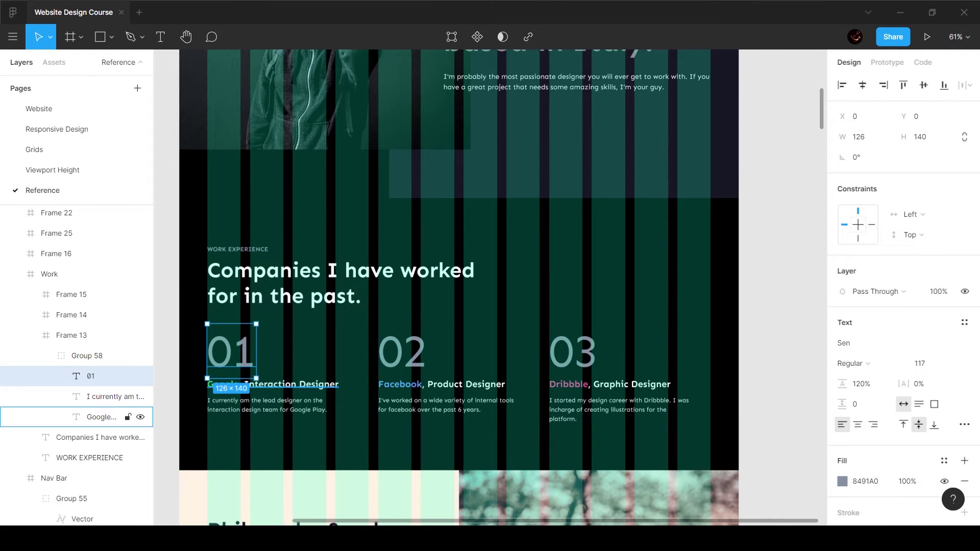
pyautogui.click(102, 417)
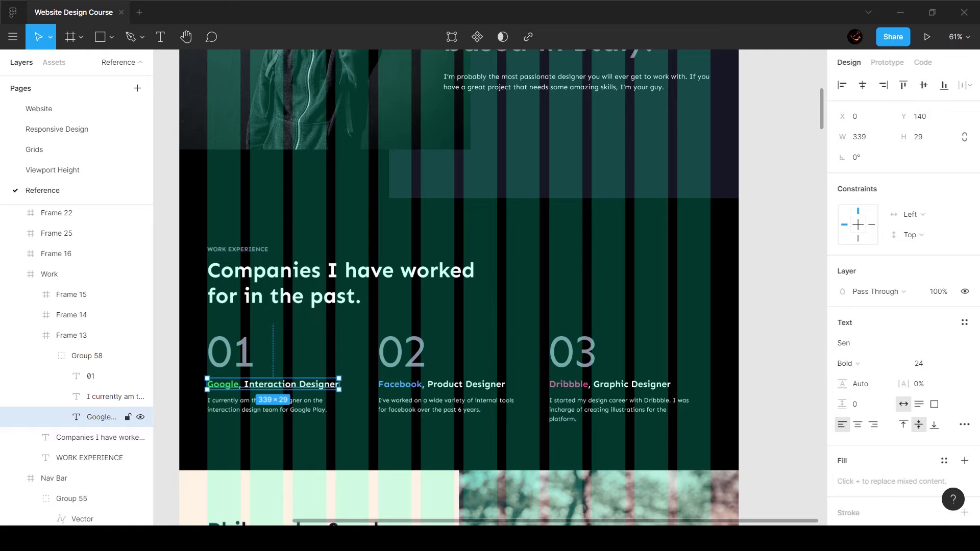
pyautogui.click(102, 397)
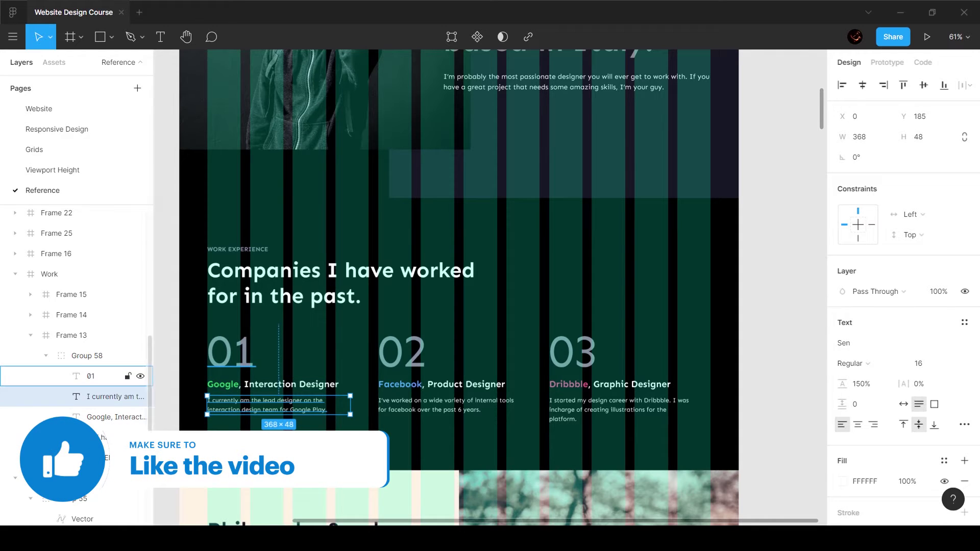
# Add the text "01" below the work experience heading on the Website page and set its font size to 117
pyautogui.click(39, 109)
pyautogui.hscroll(-1, 490, 287)
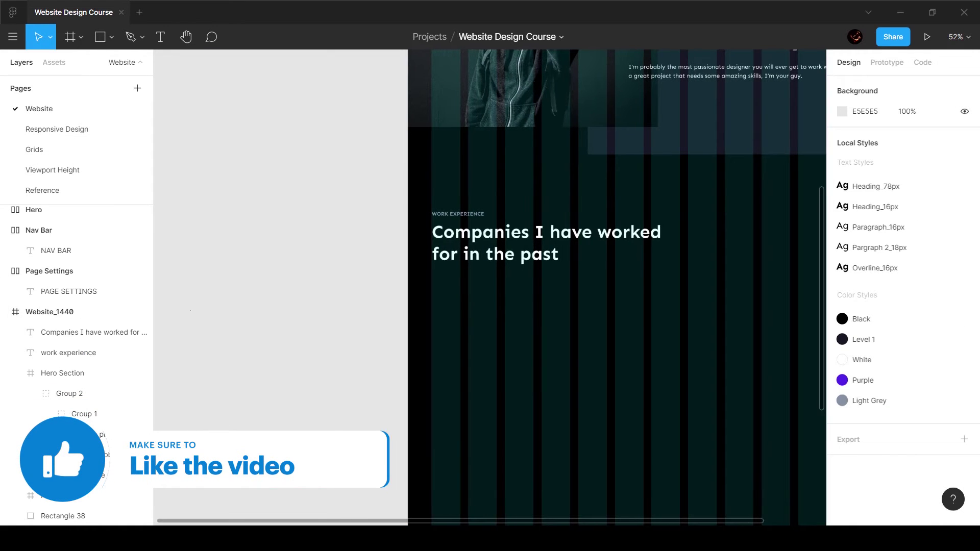
pyautogui.press('t')
pyautogui.scroll(3, 493, 321)
pyautogui.click(419, 286)
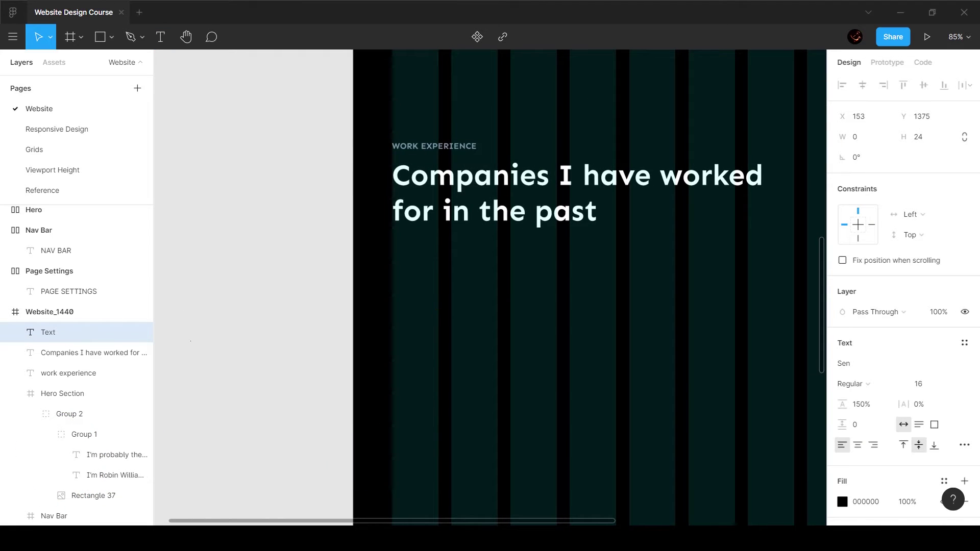
pyautogui.write('01')
pyautogui.press('Escape')
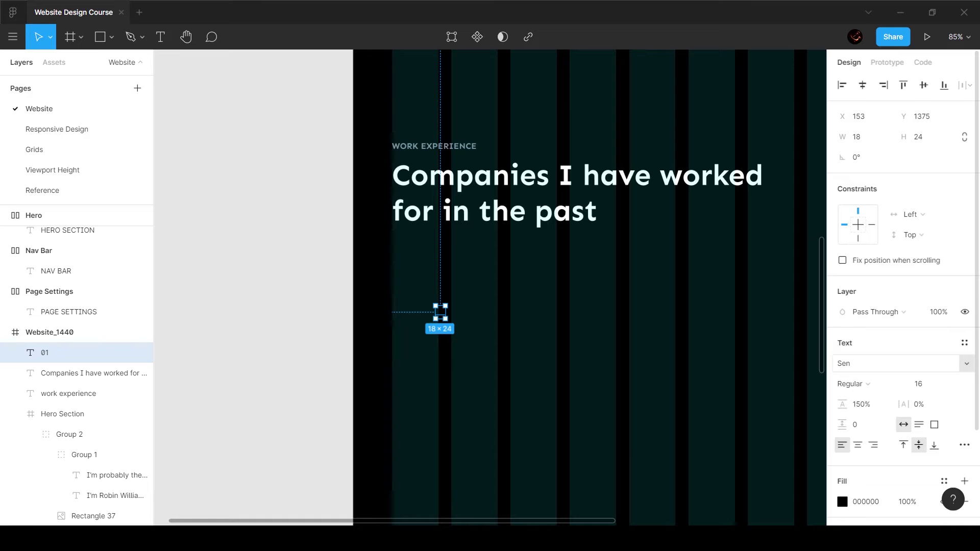
pyautogui.click(918, 383)
pyautogui.write('117')
pyautogui.press('Return')
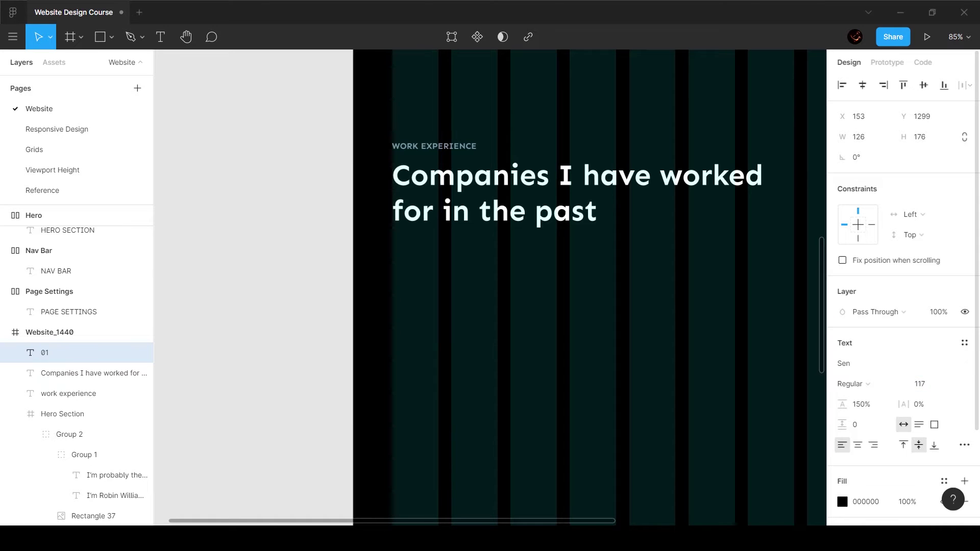
# Apply the Light Grey color style to the 01 text and set its line height to Auto
pyautogui.click(943, 481)
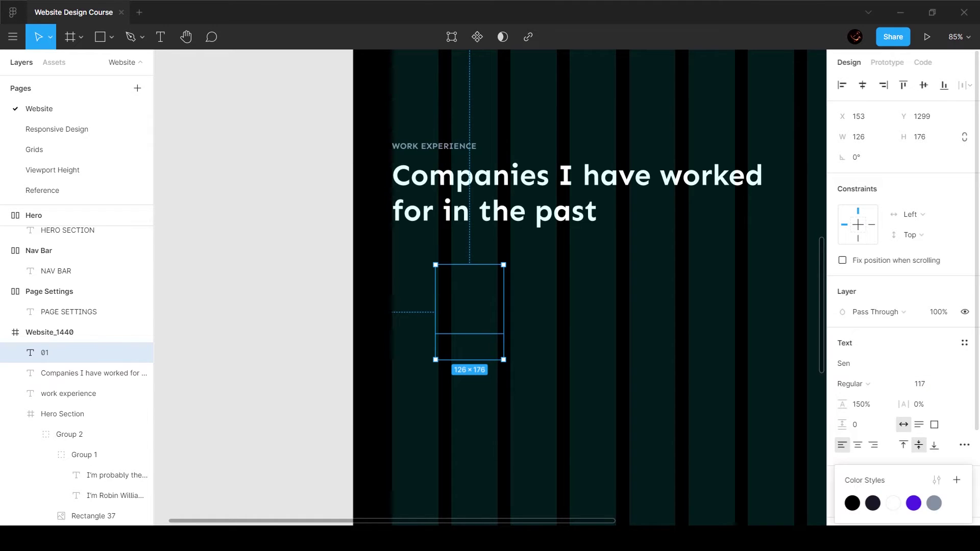
pyautogui.click(934, 503)
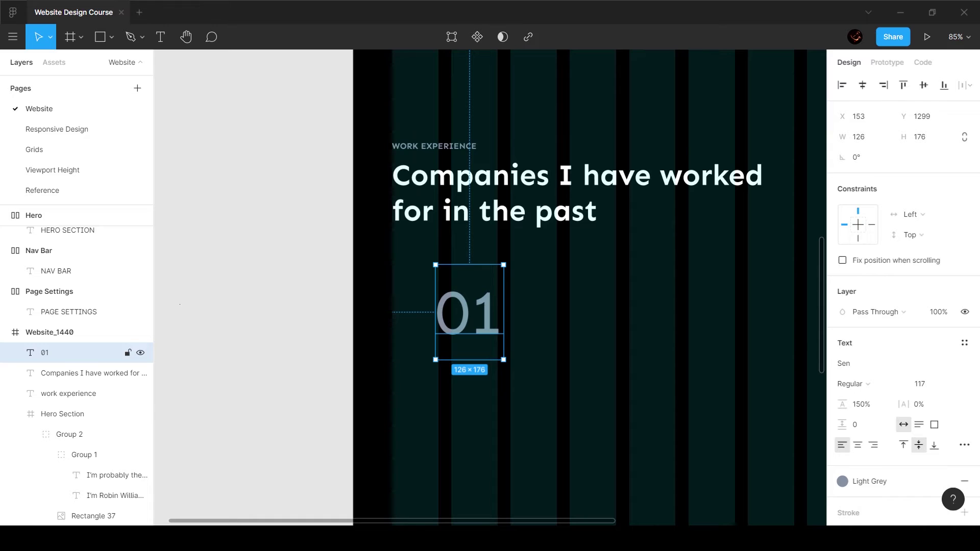
pyautogui.click(860, 404)
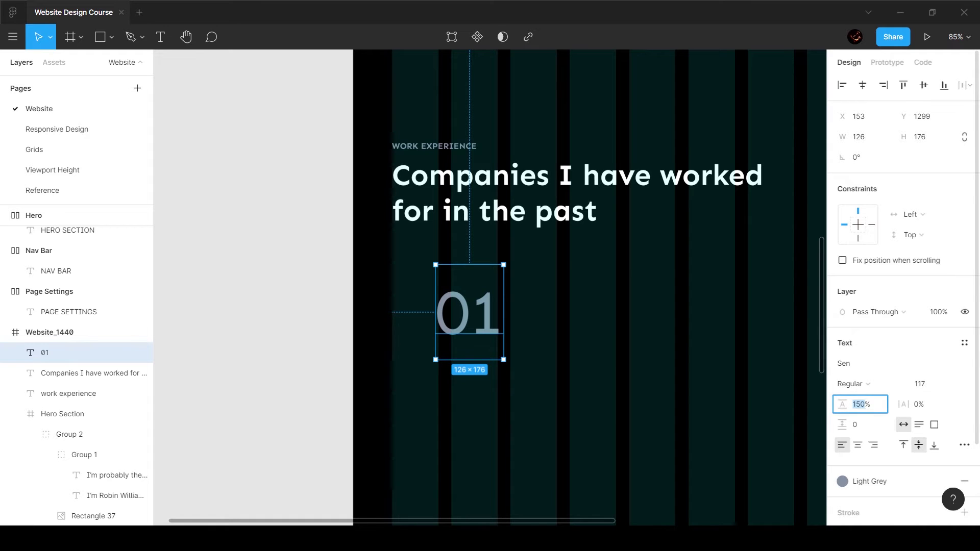
pyautogui.write('auto')
pyautogui.press('Return')
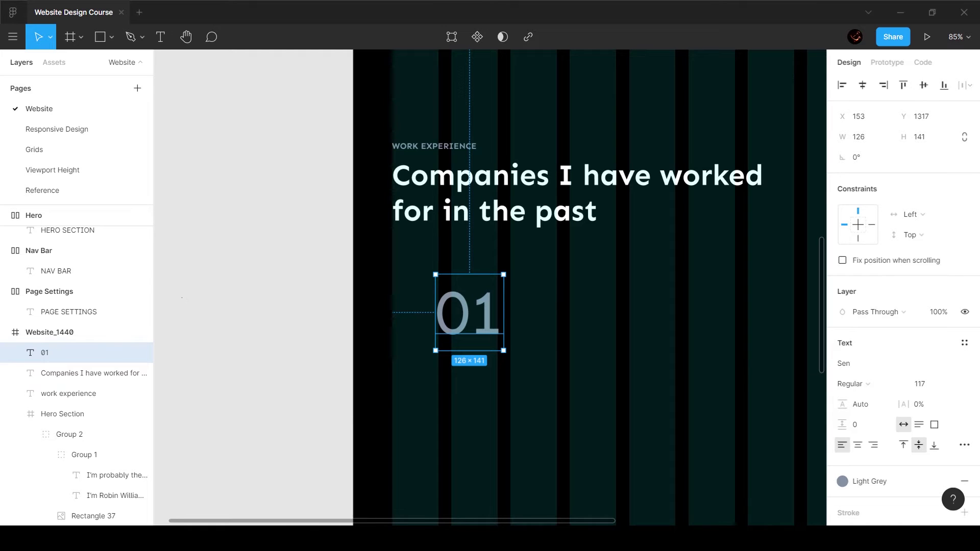
# Hide the layout grid and move the 01 text to X 72, Y 1273, flush with the heading's left edge
pyautogui.hotkey('ctrl', 'shift', '4')
pyautogui.moveTo(469, 313); pyautogui.dragTo(426, 289)
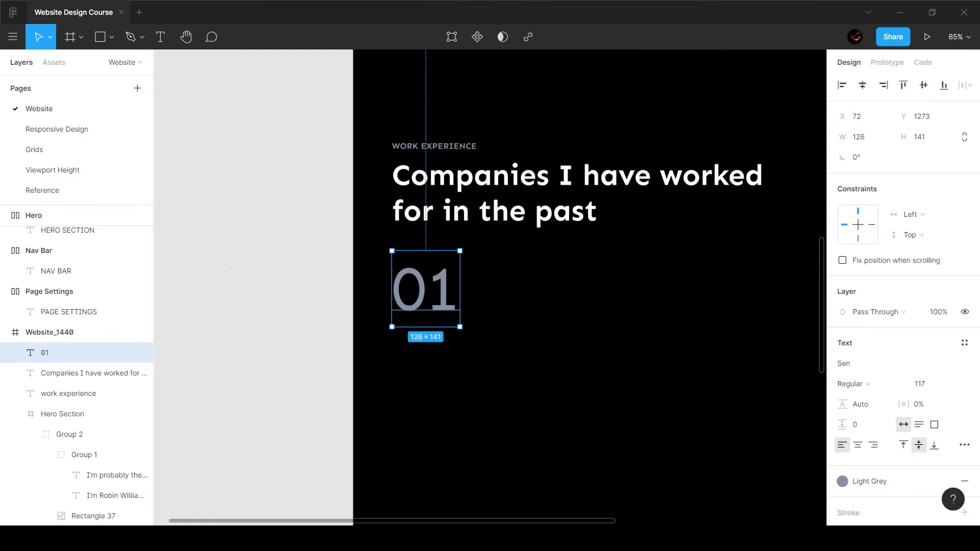
# Create a text style named Label_117px from the 01 text
pyautogui.scroll(-3, 901, 307)
pyautogui.click(963, 345)
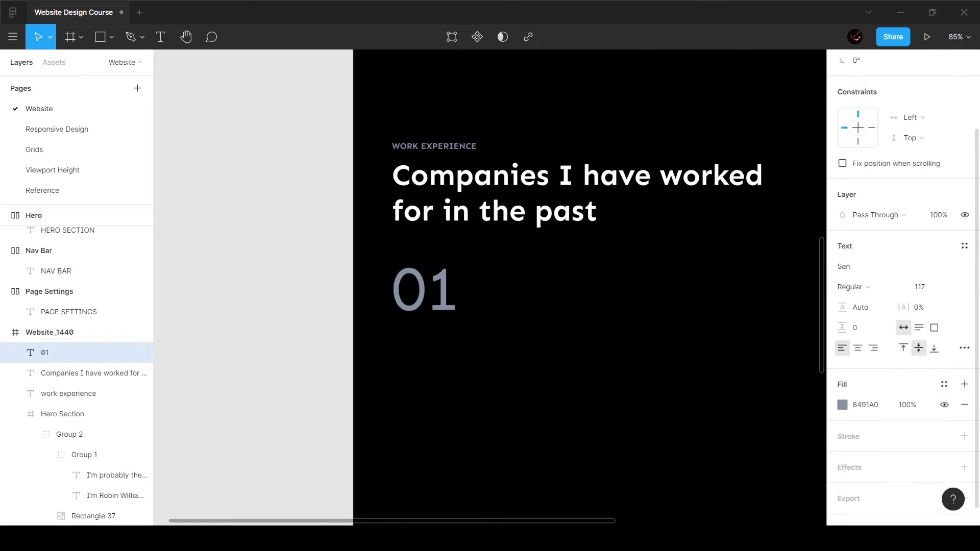
pyautogui.click(964, 342)
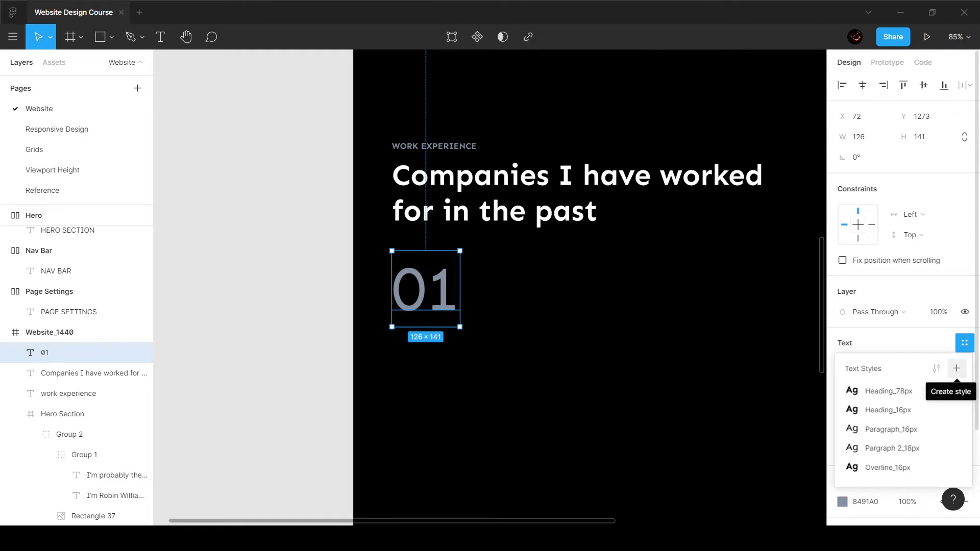
pyautogui.click(956, 369)
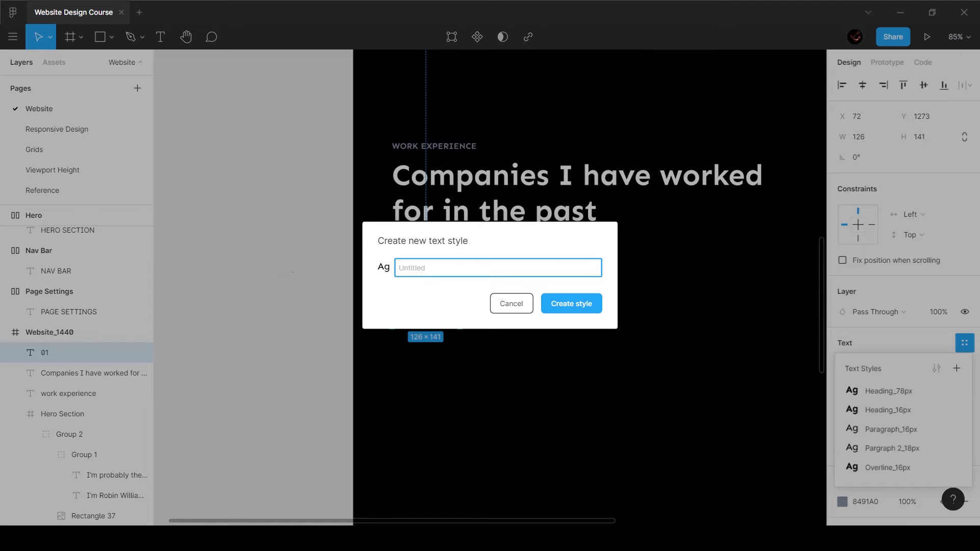
pyautogui.write('Label_117px')
pyautogui.press('Return')
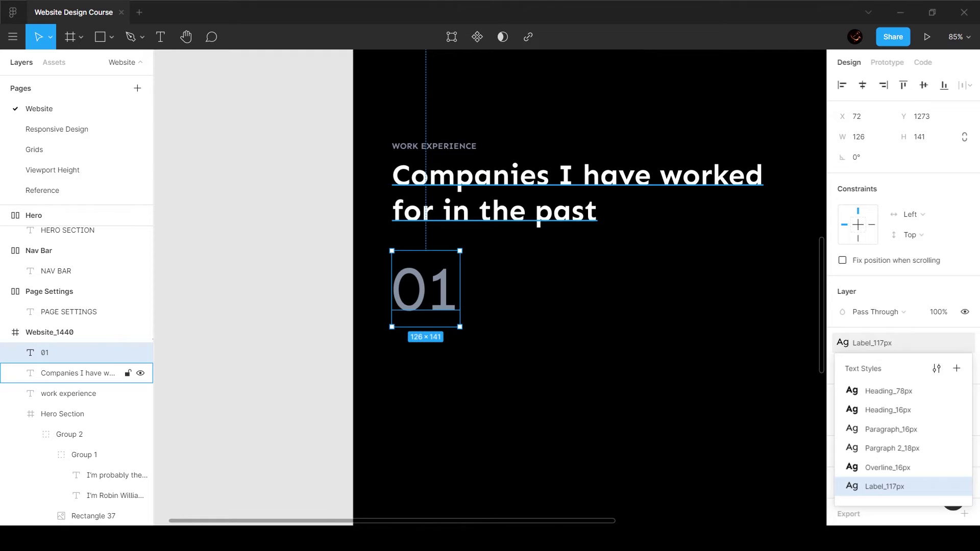
pyautogui.press('Escape')
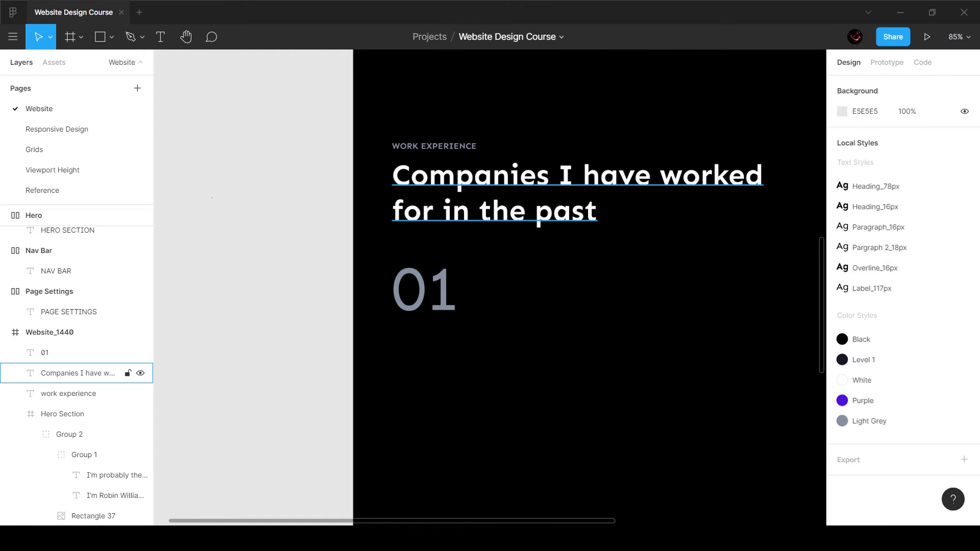
# Create a text style named Heading_55px from the "Companies I have worked for in the past" heading
pyautogui.click(577, 192)
pyautogui.moveTo(577, 191); pyautogui.dragTo(577, 387)
pyautogui.hotkey('ctrl', 'z')
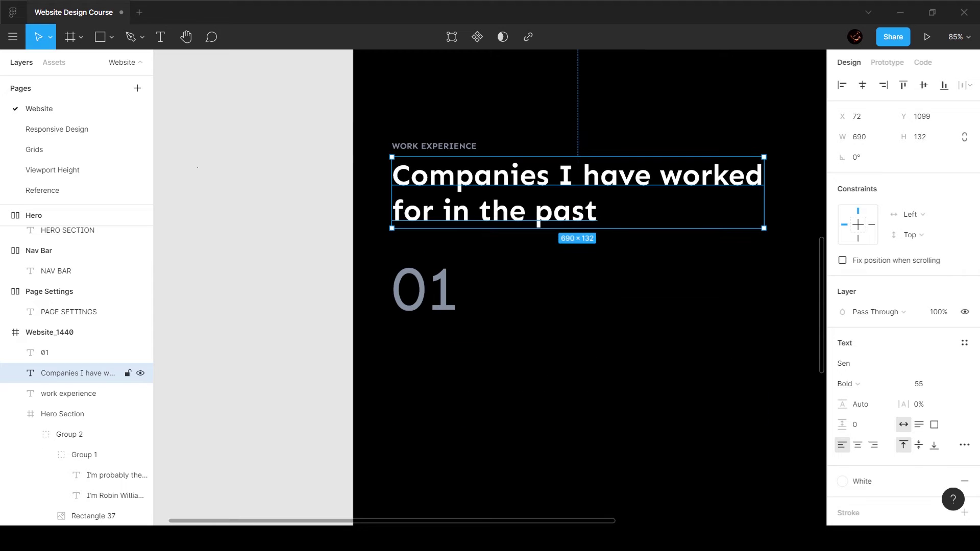
pyautogui.click(964, 343)
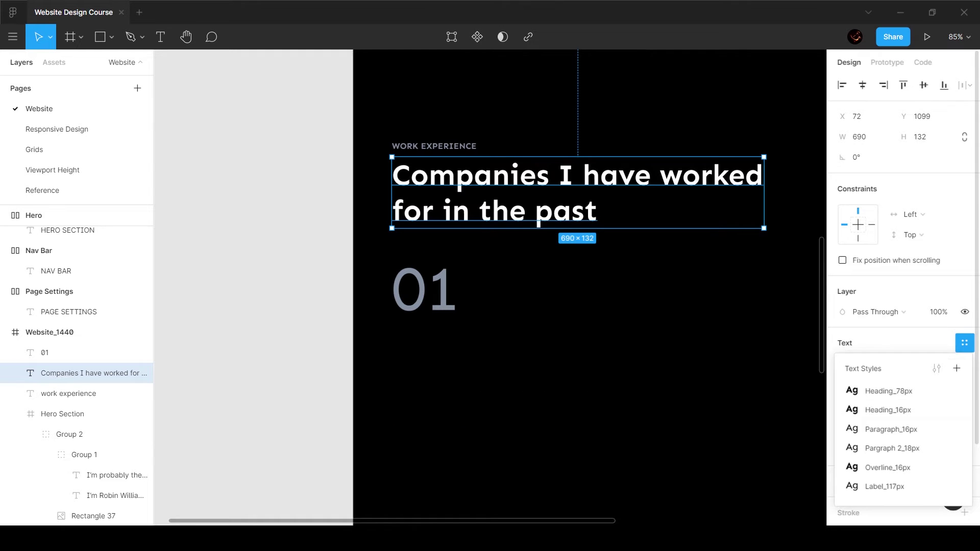
pyautogui.click(956, 368)
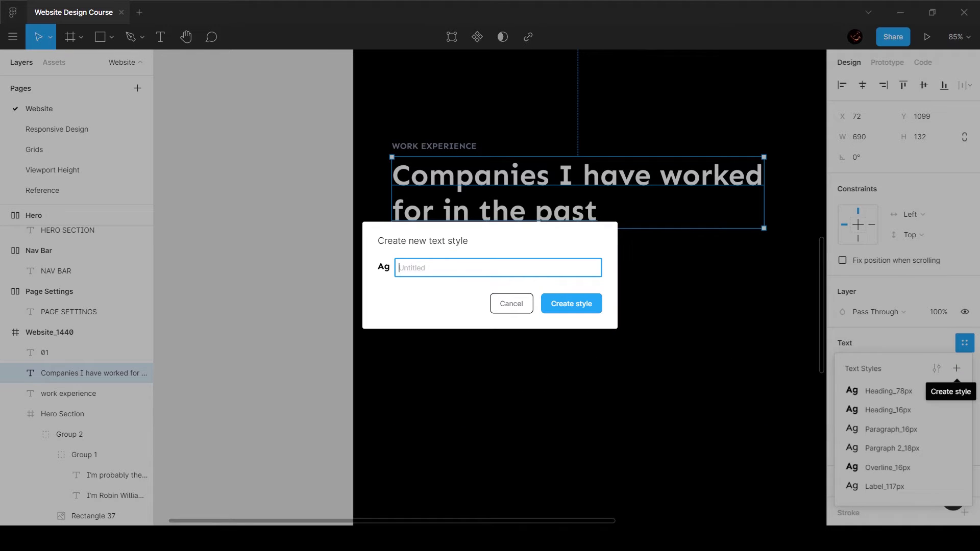
pyautogui.write('Heading')
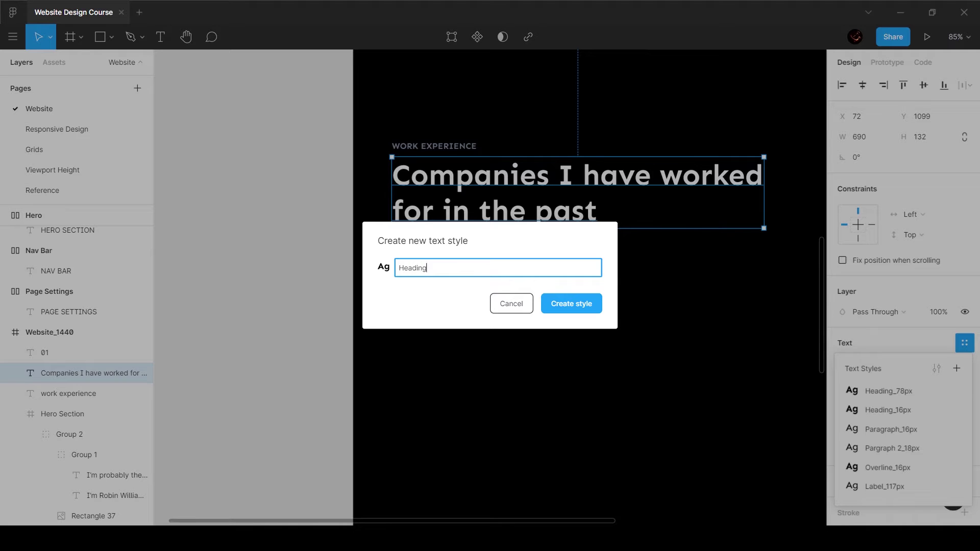
pyautogui.write('_55px')
pyautogui.press('Return')
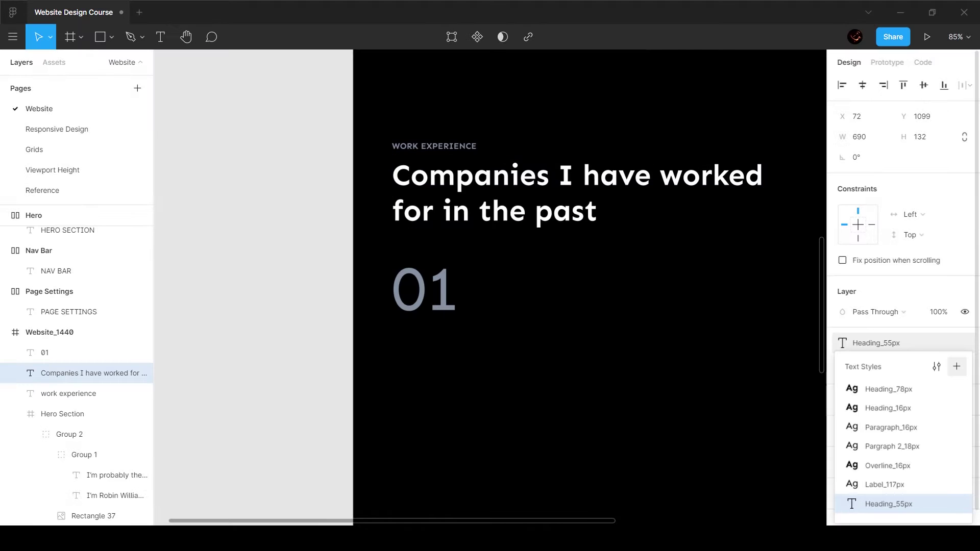
pyautogui.press('Escape')
# Reorder the text styles: Label_117px first, Heading_55px directly after Heading_78px, and Pargraph 2_18px above Paragraph_16px
pyautogui.moveTo(903, 308); pyautogui.dragTo(903, 196)
pyautogui.click(903, 186)
pyautogui.moveTo(876, 308); pyautogui.dragTo(875, 186)
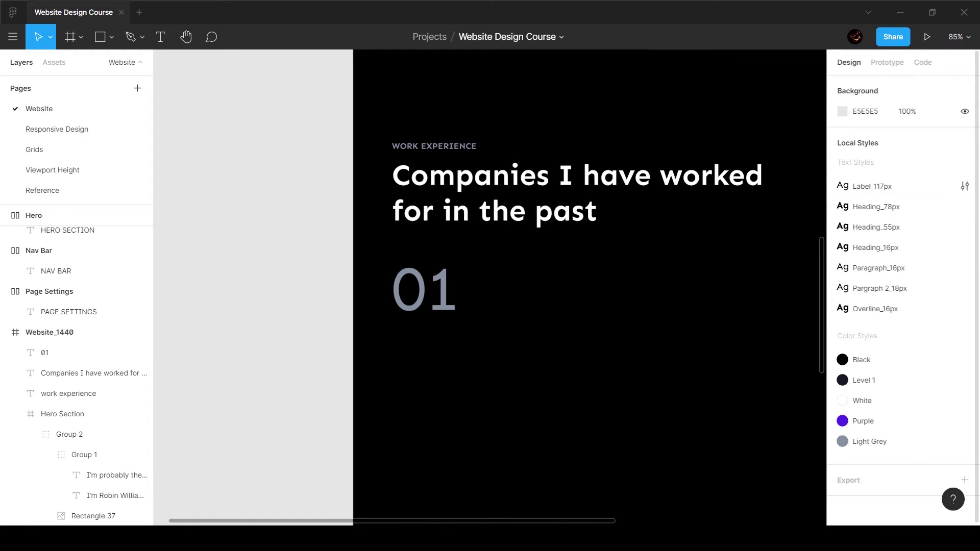
pyautogui.click(964, 206)
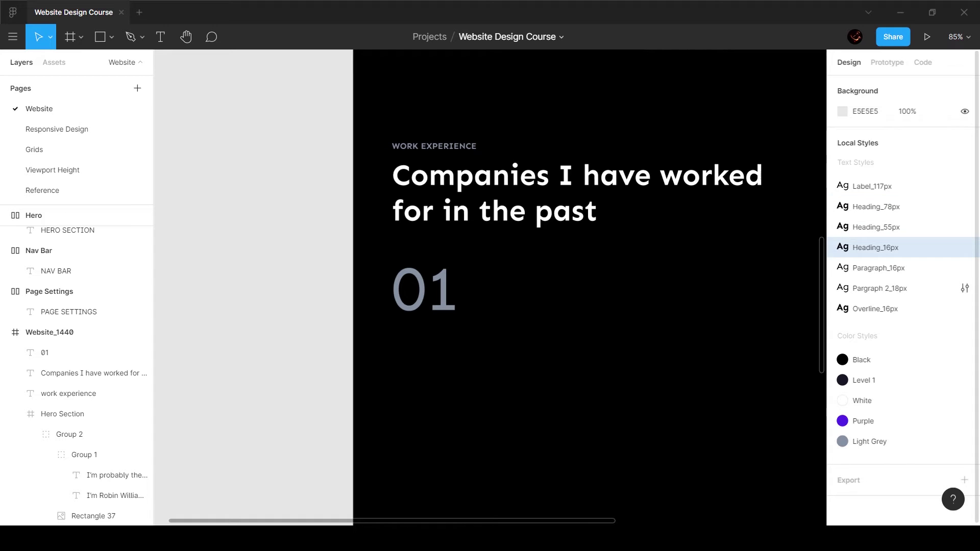
pyautogui.moveTo(879, 287); pyautogui.dragTo(879, 259)
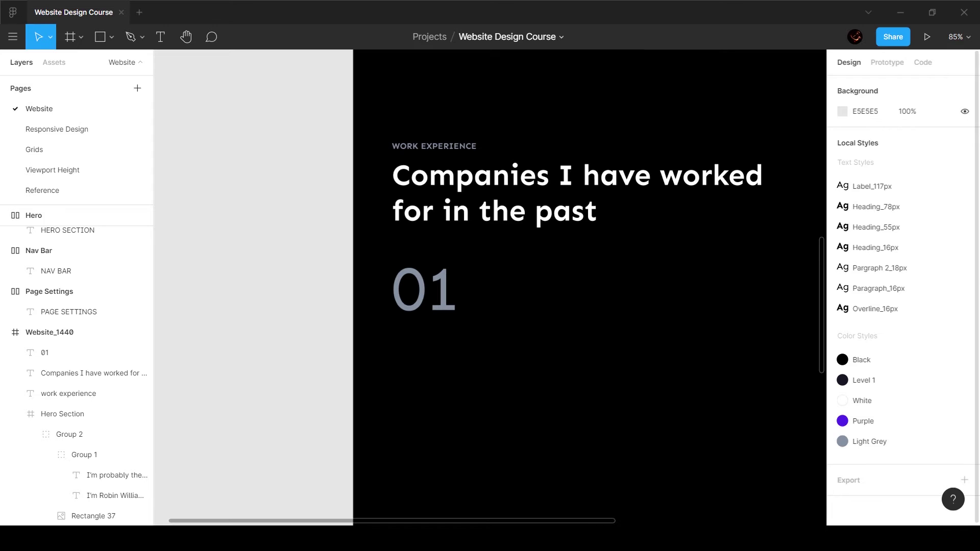
# Rename the Pargraph 2_18px text style to Pargraph_18px
pyautogui.click(963, 268)
pyautogui.click(869, 80)
pyautogui.press('Delete')
pyautogui.press('BackSpace')
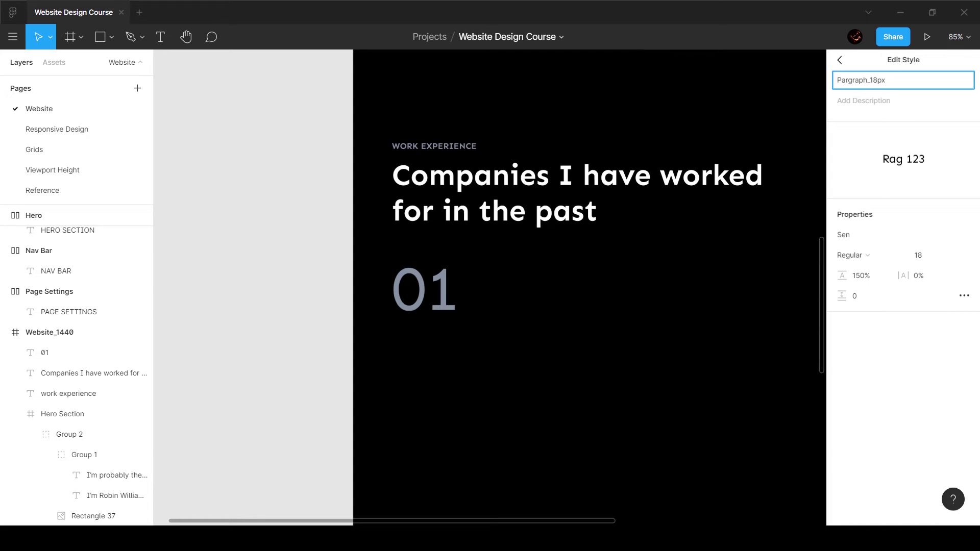
pyautogui.press('Return')
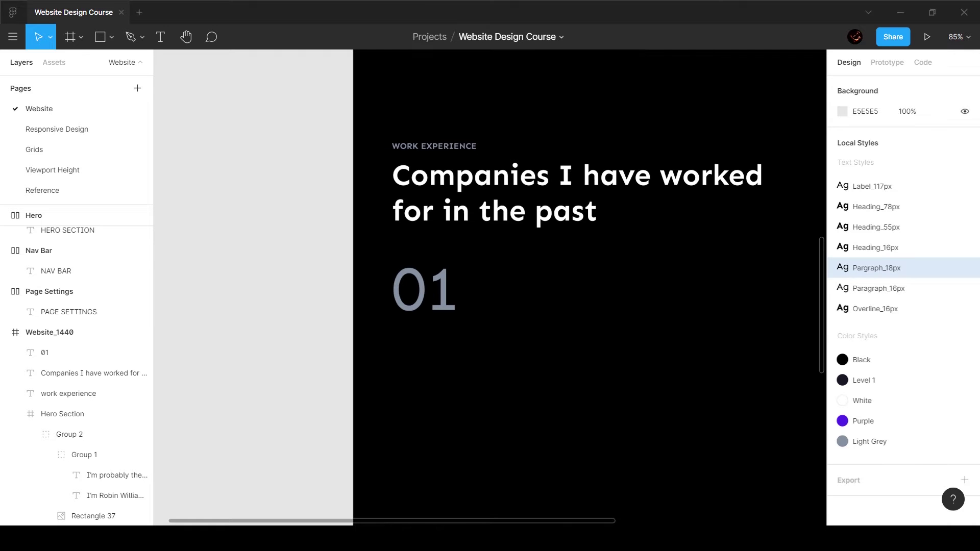
# Duplicate the "Companies I have worked for in the past" heading and place the copy below the 01 text at Y 1430
pyautogui.click(424, 289)
pyautogui.click(459, 205)
pyautogui.moveTo(459, 204); pyautogui.dragTo(459, 383)
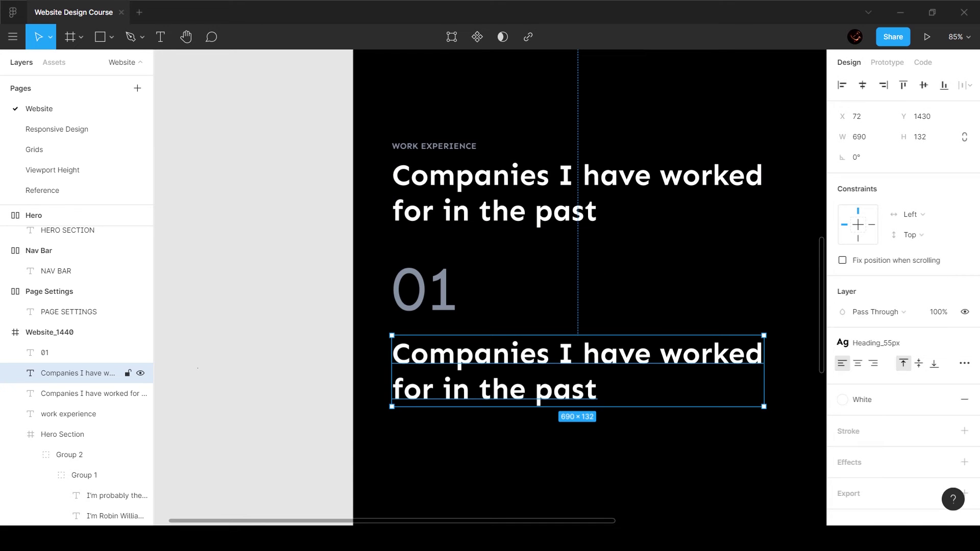
# Replace the copied heading's text with "Google, Interaction Designer"
pyautogui.press('Return')
pyautogui.write('Google, Pro')
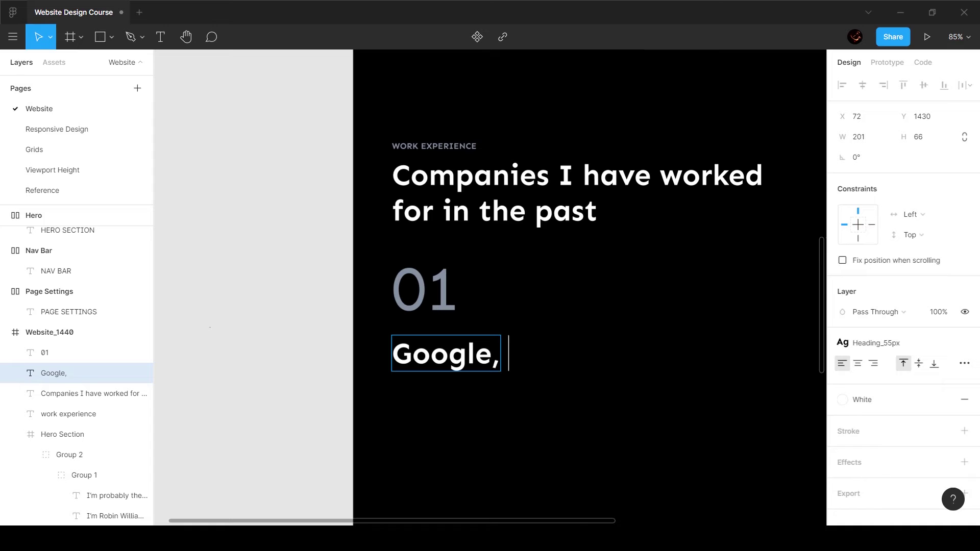
pyautogui.press('BackSpace')
pyautogui.press('BackSpace')
pyautogui.press('BackSpace')
pyautogui.write('Interac')
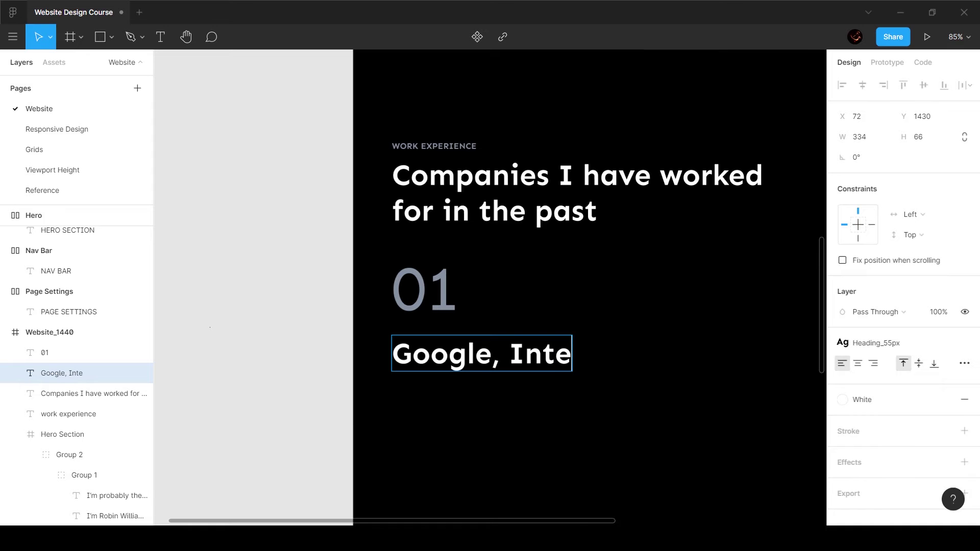
pyautogui.press('BackSpace')
pyautogui.write('action Design')
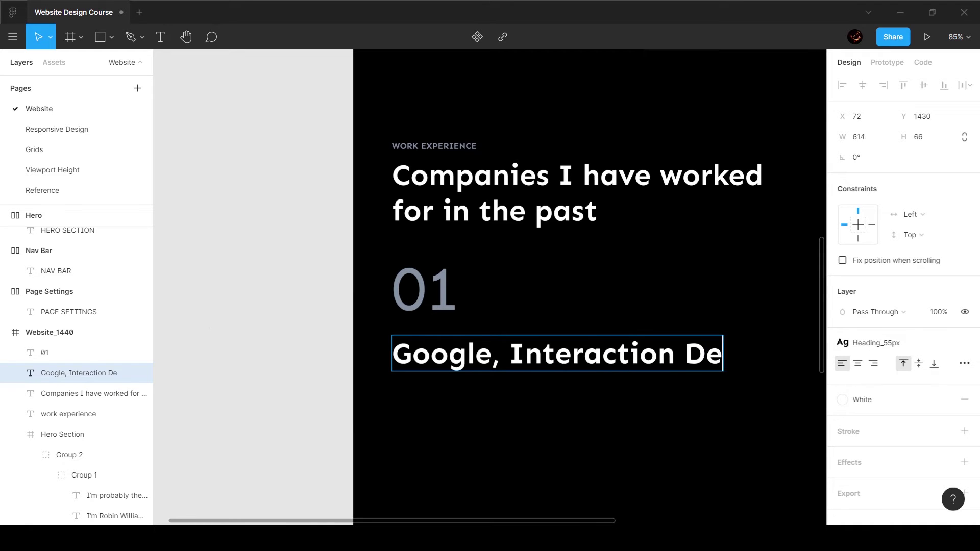
pyautogui.press('BackSpace')
pyautogui.write('gner')
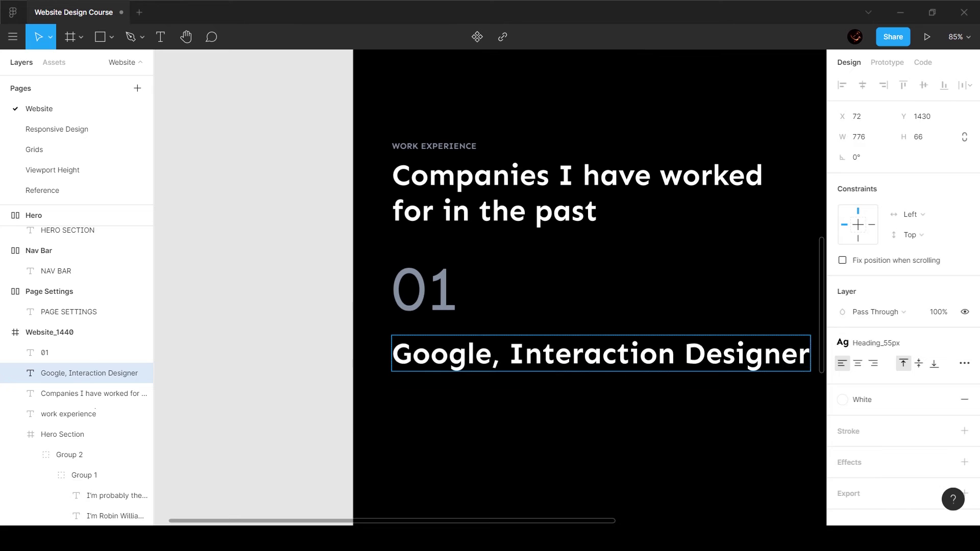
pyautogui.press('Escape')
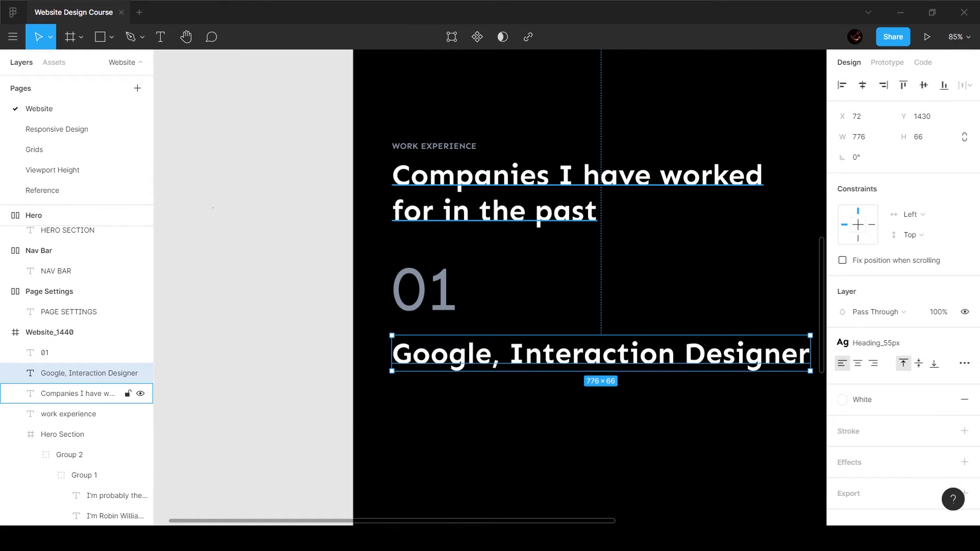
pyautogui.scroll(-5, 523, 230)
pyautogui.click(604, 139)
pyautogui.scroll(2, 603, 139)
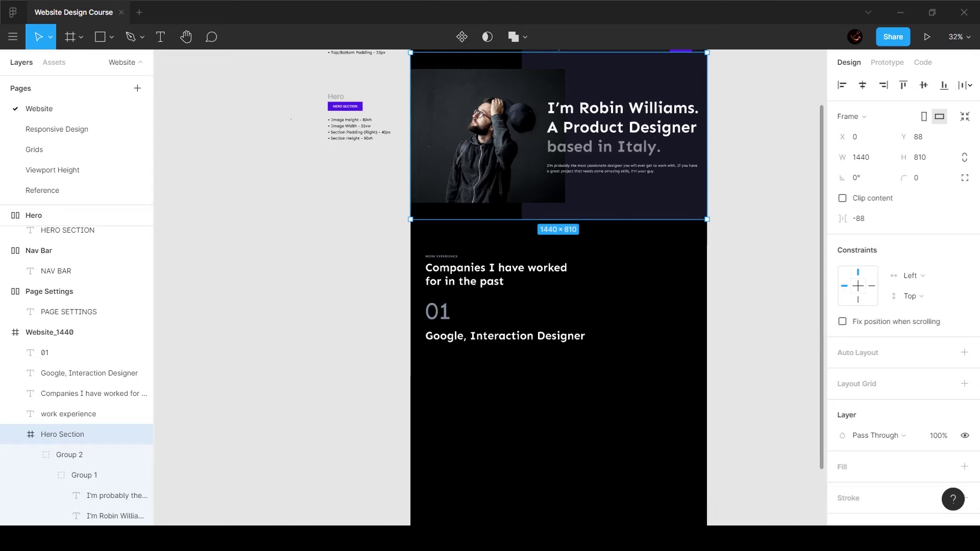
pyautogui.keyDown('ctrl'); pyautogui.click(603, 138); pyautogui.keyUp('ctrl')
pyautogui.scroll(2, 440, 299)
pyautogui.click(462, 268)
pyautogui.scroll(2, 465, 358)
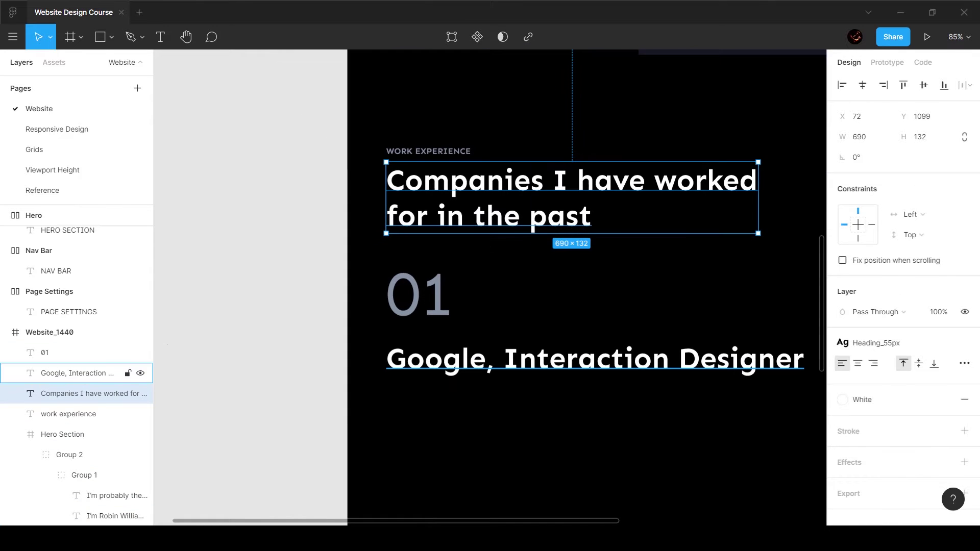
# Match the "Google, Interaction Designer" text to the Reference page: detach its text style and set font size 24 and line height 150%
pyautogui.click(465, 359)
pyautogui.click(43, 190)
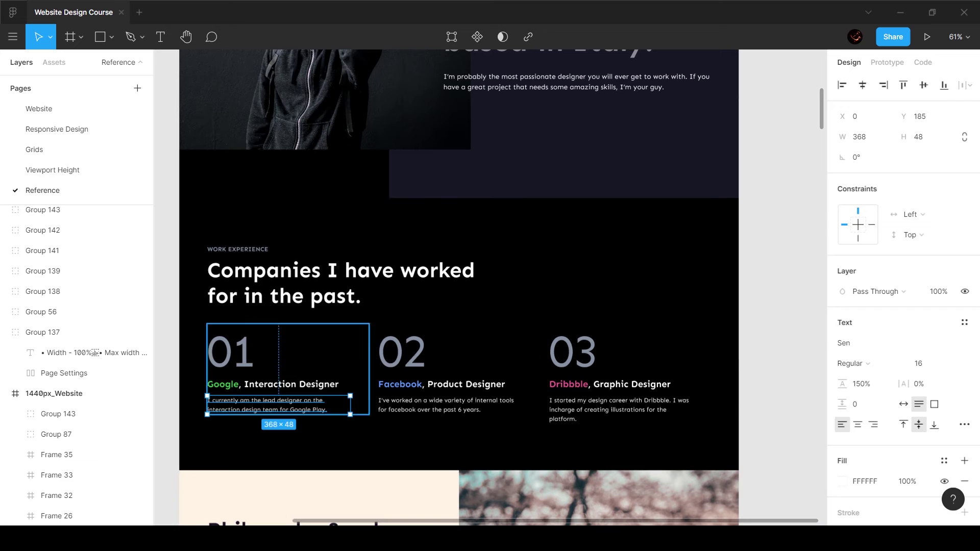
pyautogui.click(273, 384)
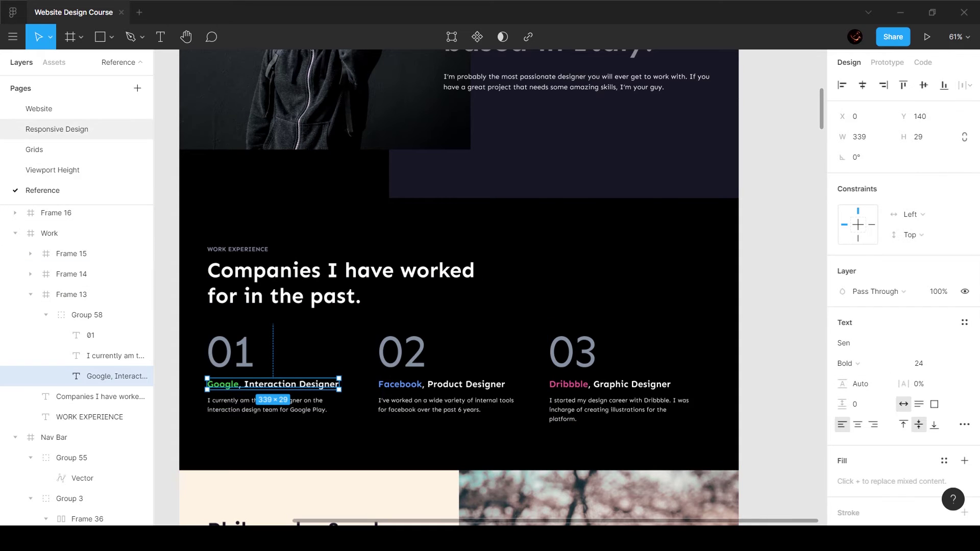
pyautogui.click(39, 108)
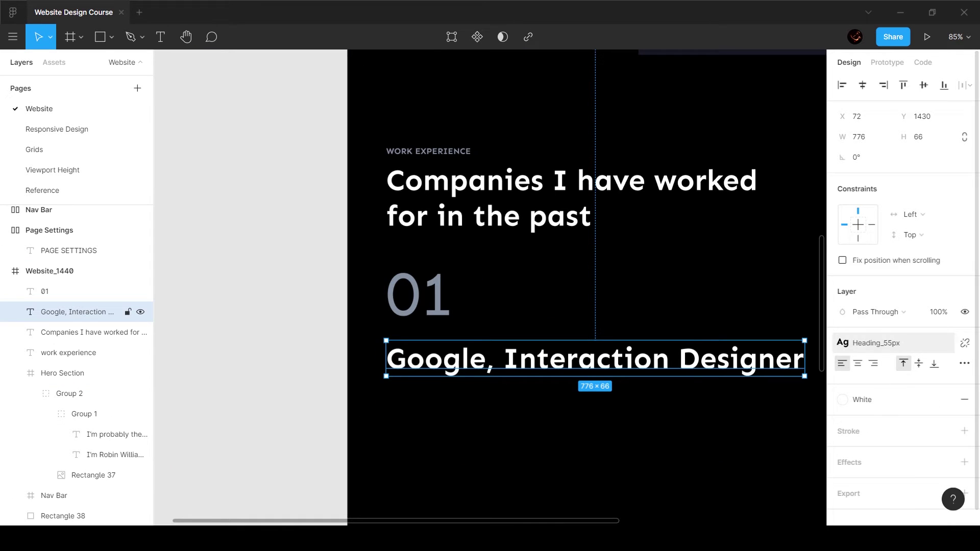
pyautogui.click(964, 343)
pyautogui.click(925, 384)
pyautogui.write('24')
pyautogui.press('Return')
pyautogui.press('Tab')
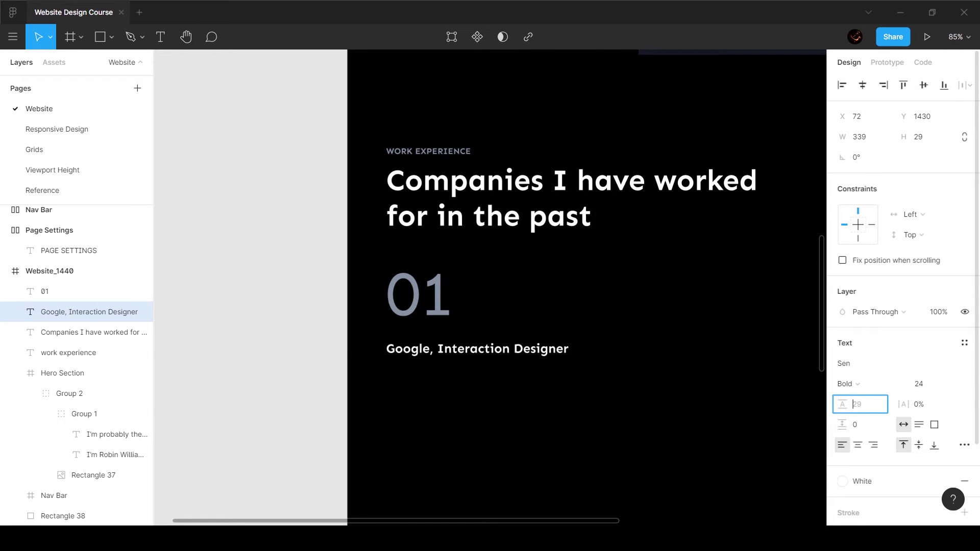
pyautogui.write('150%')
pyautogui.press('Return')
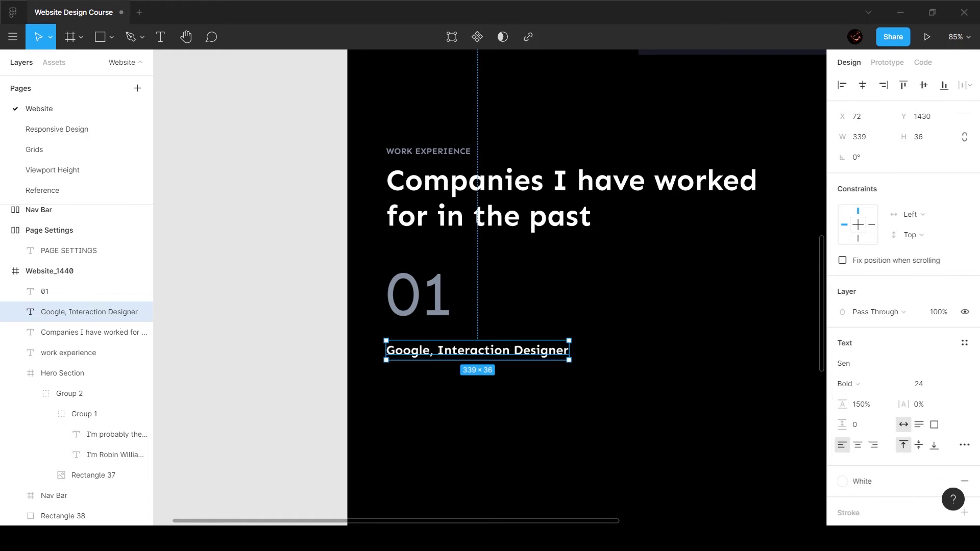
# Create a text style named Heading_24px from the "Google, Interaction Designer" text and place it directly after Heading_55px in the style list
pyautogui.click(965, 343)
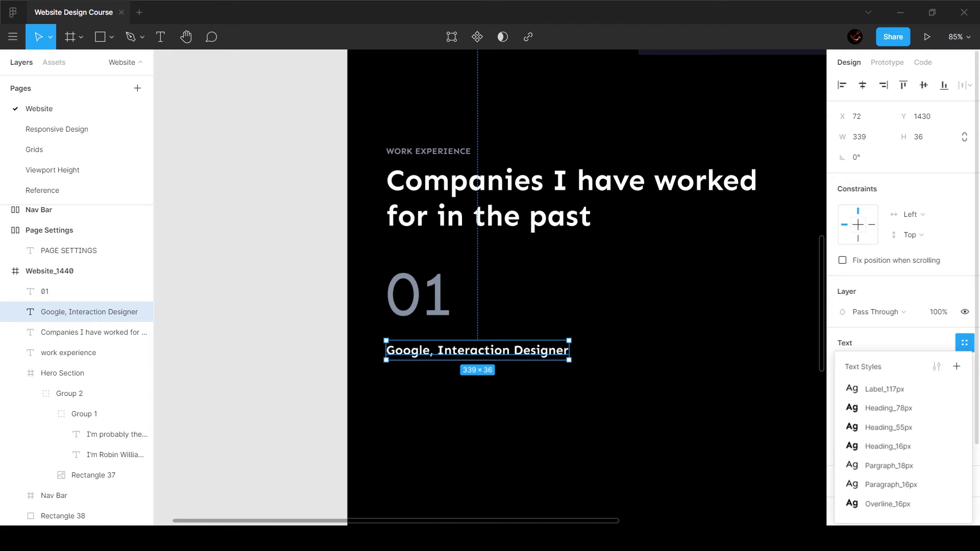
pyautogui.click(956, 366)
pyautogui.write('Heading')
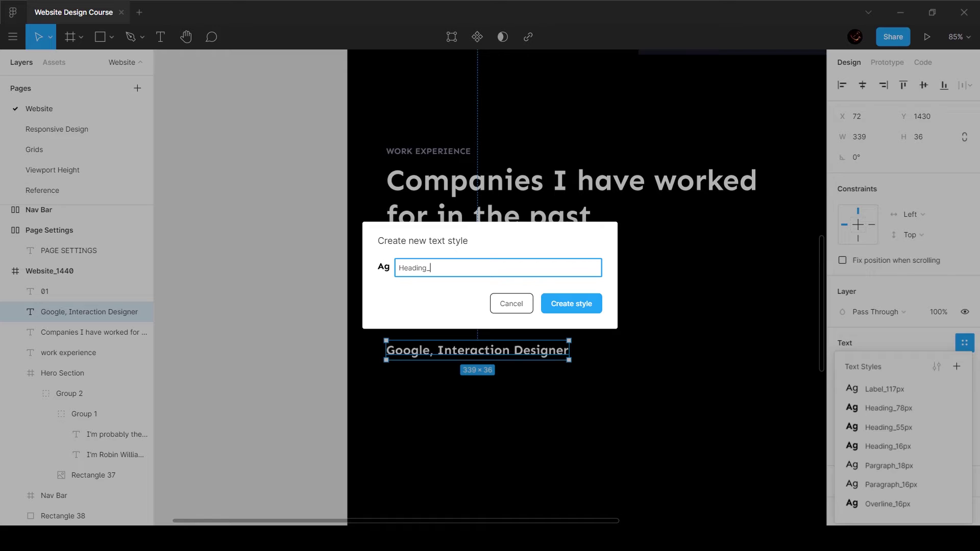
pyautogui.write('_24px')
pyautogui.press('Return')
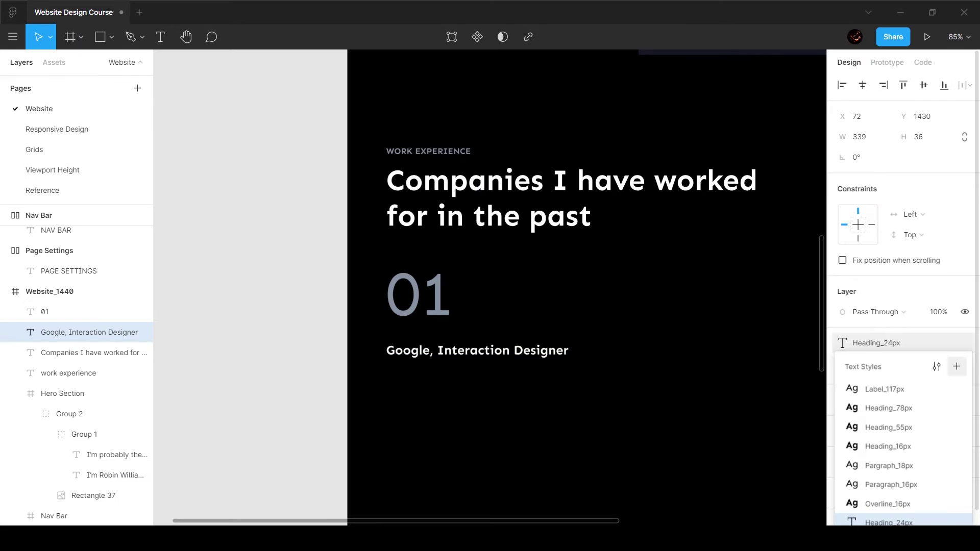
pyautogui.press('Escape')
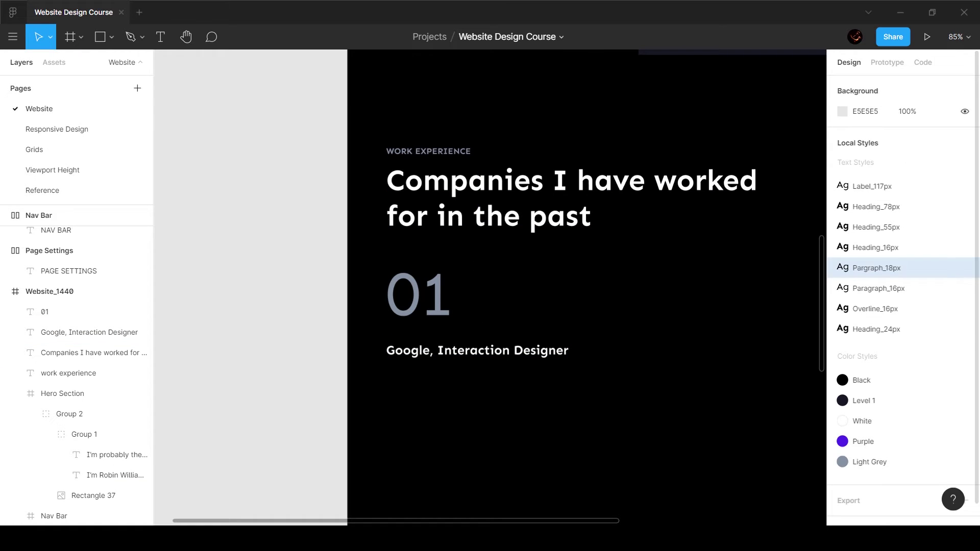
pyautogui.moveTo(875, 256); pyautogui.dragTo(875, 238)
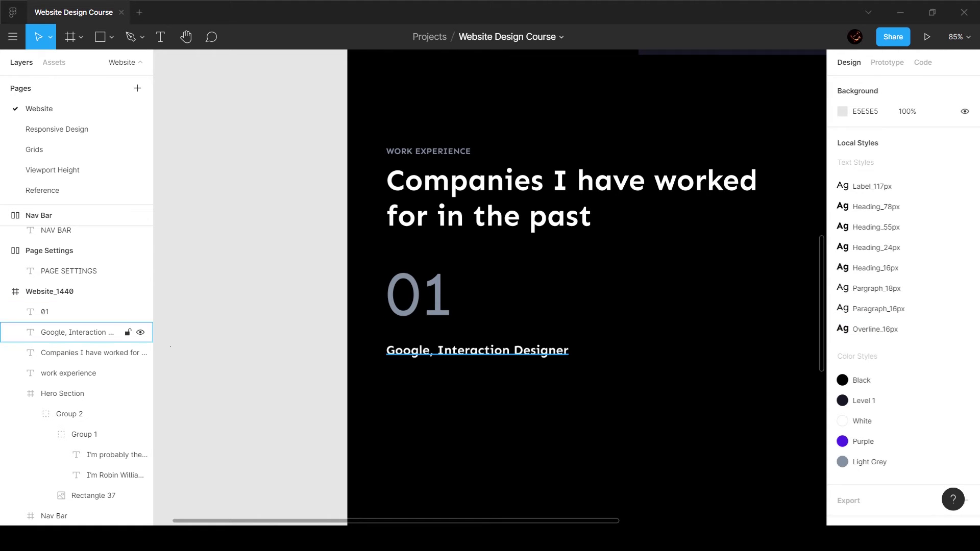
# Move the 01 text up to Y 1271 and the "Google, Interaction Designer" text up to Y 1412, directly beneath it
pyautogui.click(143, 332)
pyautogui.scroll(-1, 77, 317)
pyautogui.click(76, 291)
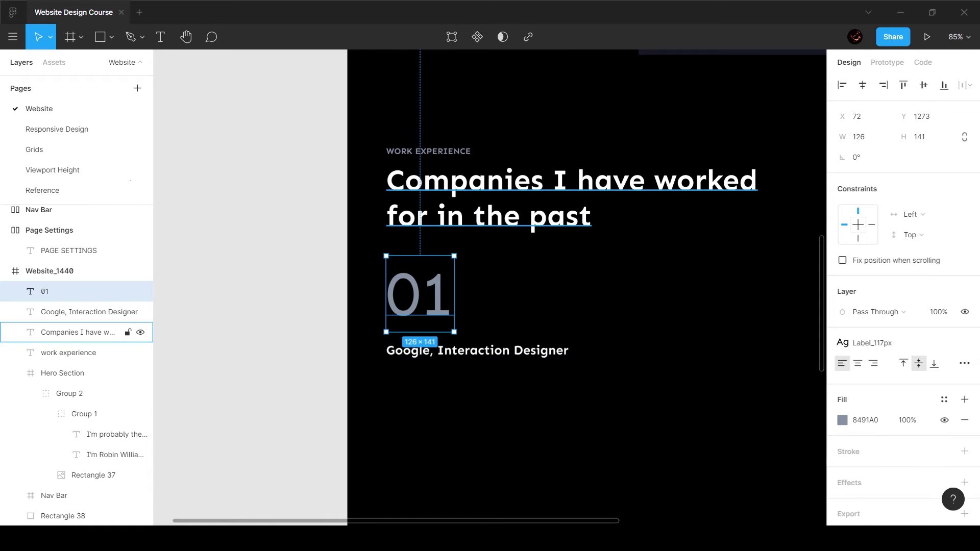
pyautogui.press('Up')
pyautogui.press('Up')
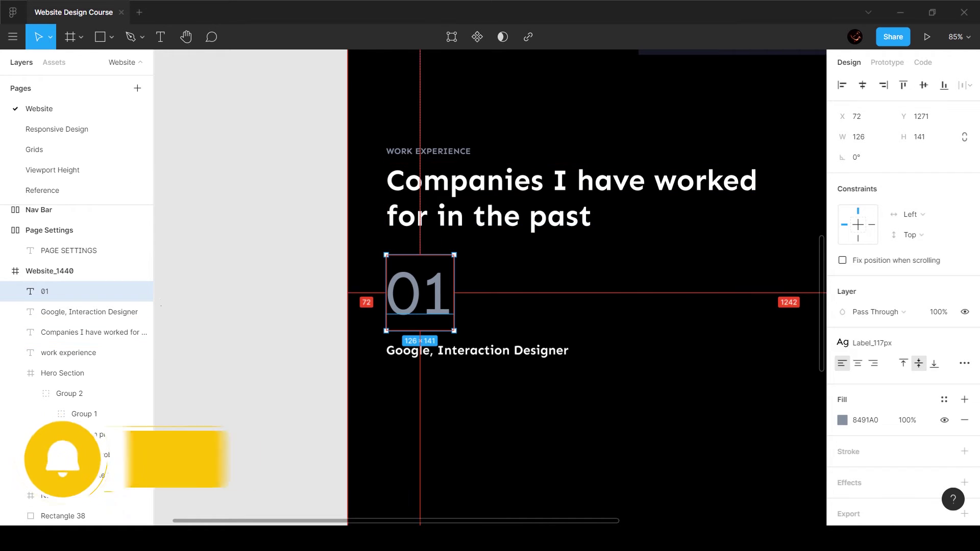
pyautogui.click(76, 312)
pyautogui.hotkey('shift', 'Up')
pyautogui.hotkey('shift', 'Up')
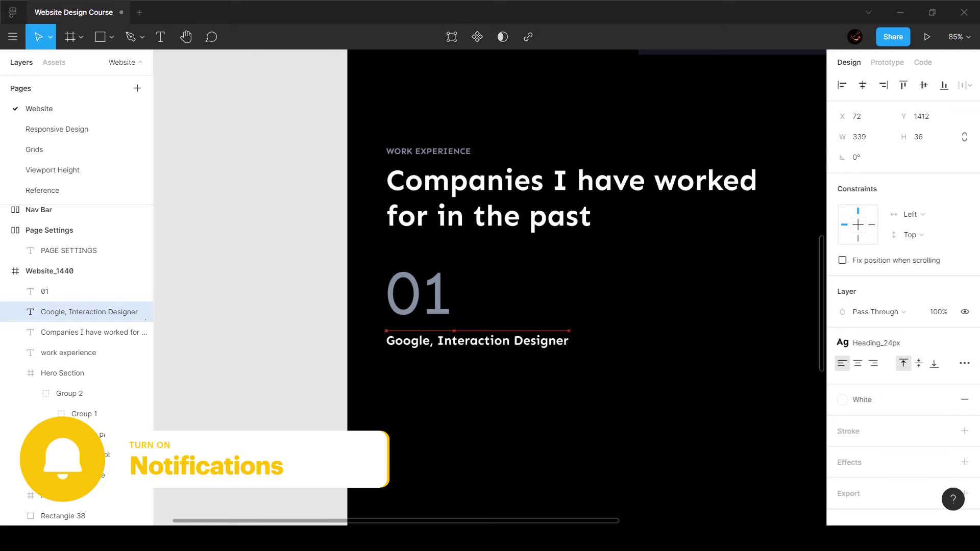
pyautogui.click(174, 306)
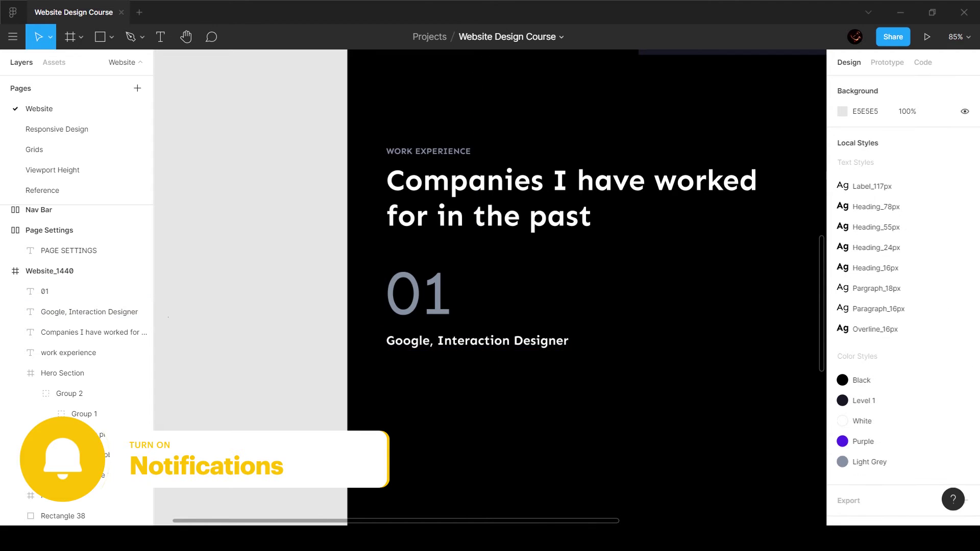
# Set the vertical text alignment of all four work experience texts to middle
pyautogui.click(77, 312)
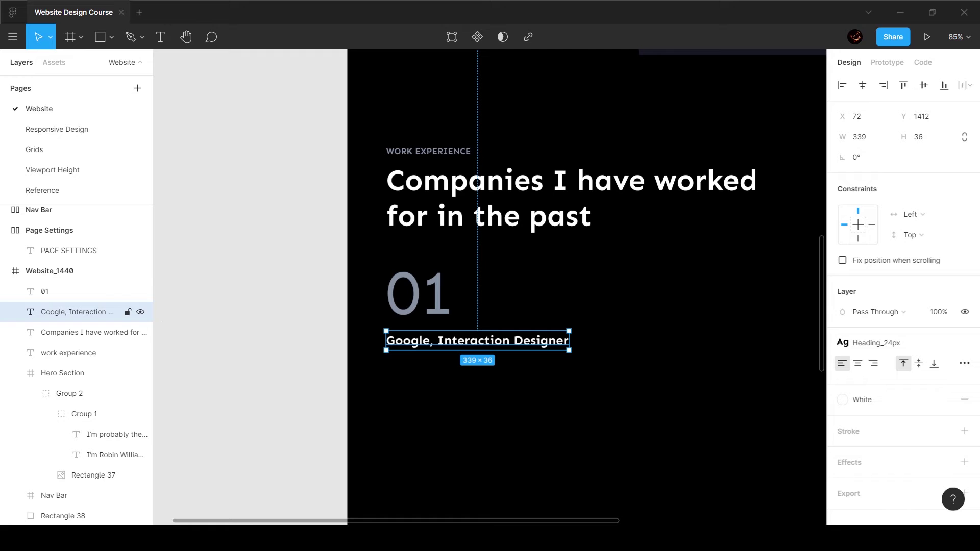
pyautogui.press('Escape')
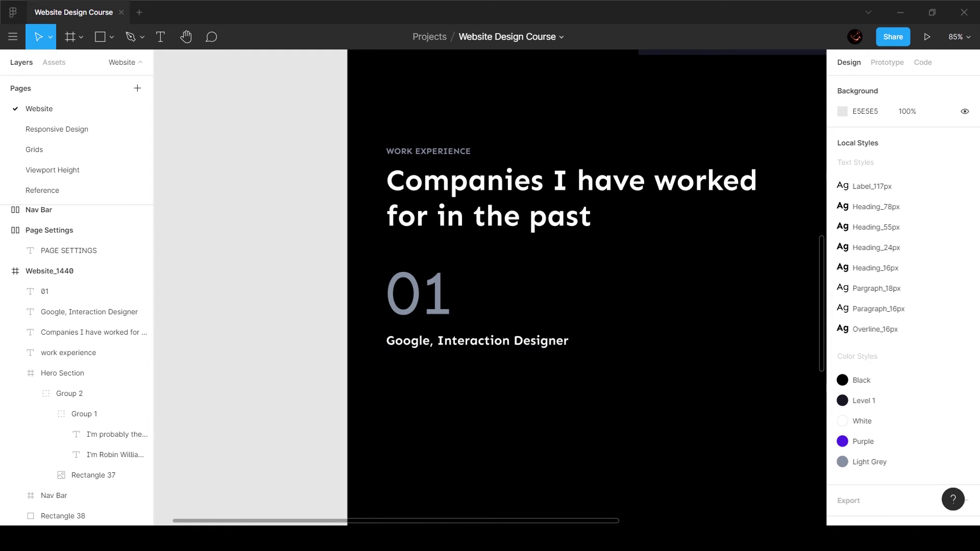
pyautogui.click(964, 185)
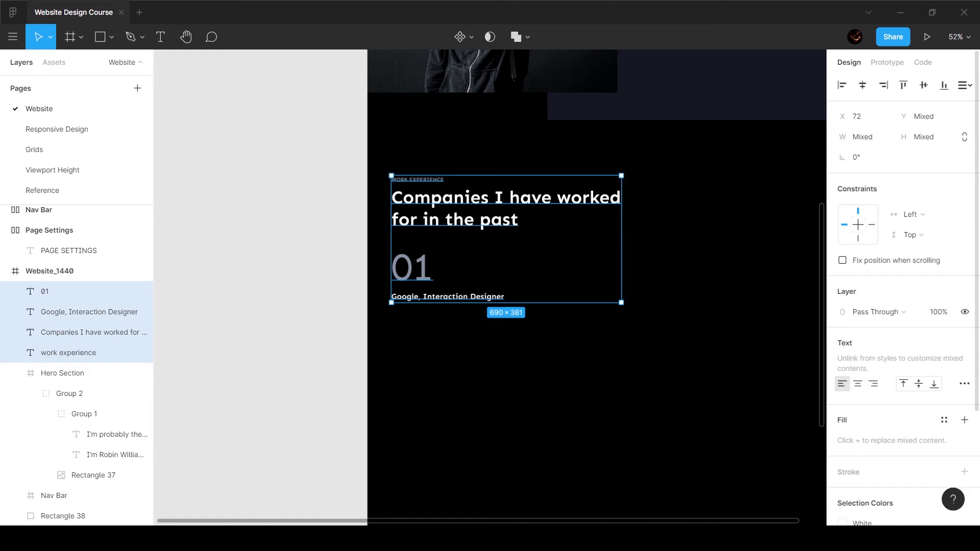
pyautogui.click(918, 383)
pyautogui.press('Escape')
pyautogui.scroll(4, 490, 287)
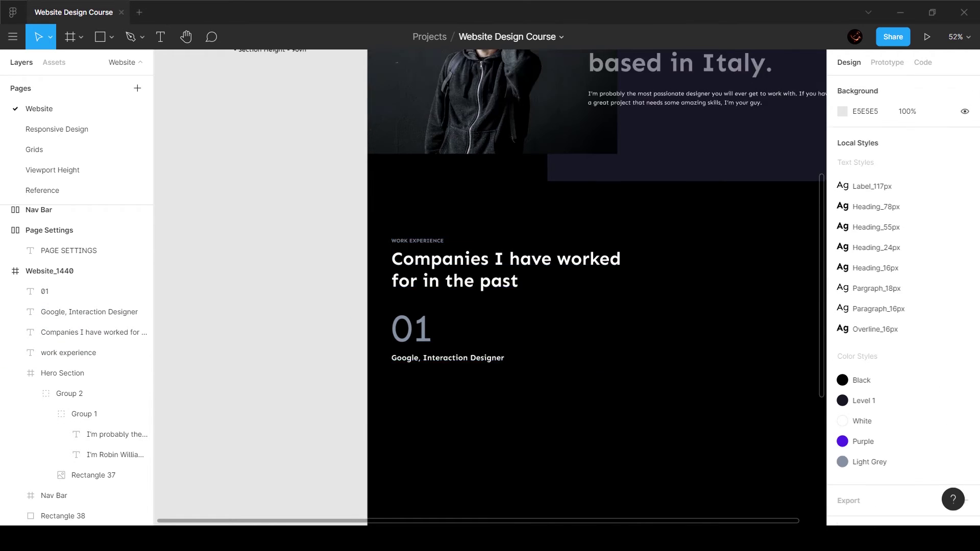
# Set the vertical text alignment of the hero section's heading and paragraph to middle
pyautogui.click(62, 373)
pyautogui.click(117, 434)
pyautogui.keyDown('shift'); pyautogui.click(115, 455); pyautogui.keyUp('shift')
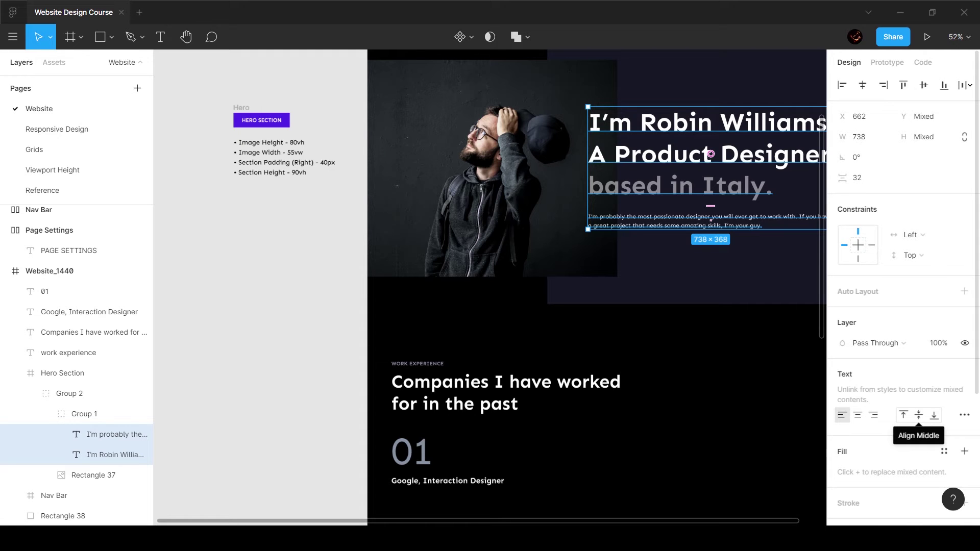
pyautogui.click(918, 415)
pyautogui.scroll(-3, 450, 366)
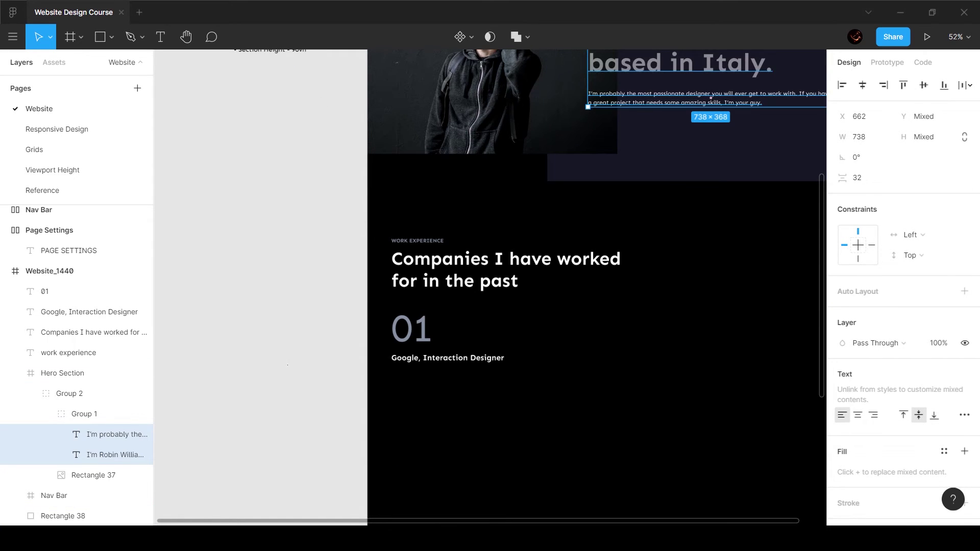
pyautogui.press('Escape')
# Duplicate the "Google, Interaction Designer" text and place the copy directly below it at Y 1464
pyautogui.scroll(3, 450, 366)
pyautogui.click(431, 352)
pyautogui.scroll(3, 431, 378)
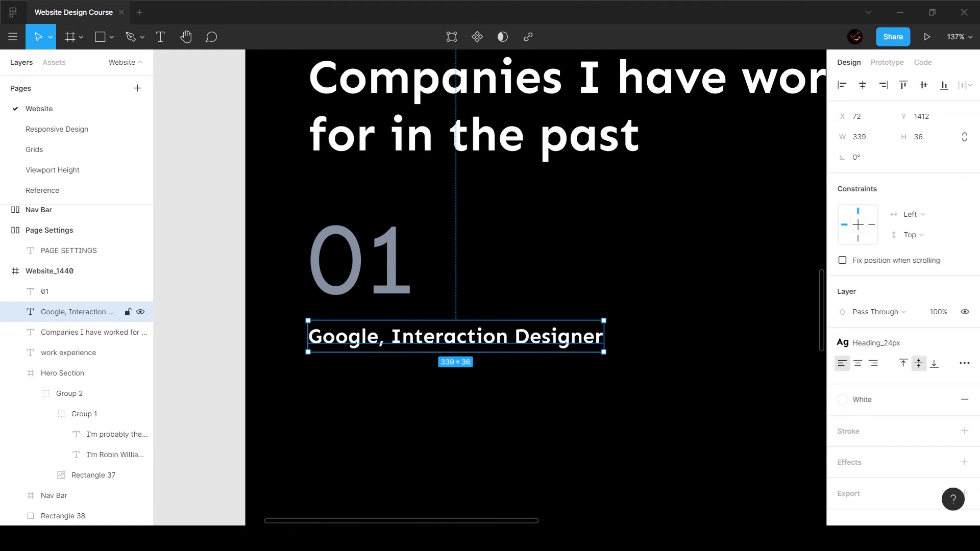
pyautogui.moveTo(455, 337); pyautogui.dragTo(455, 382)
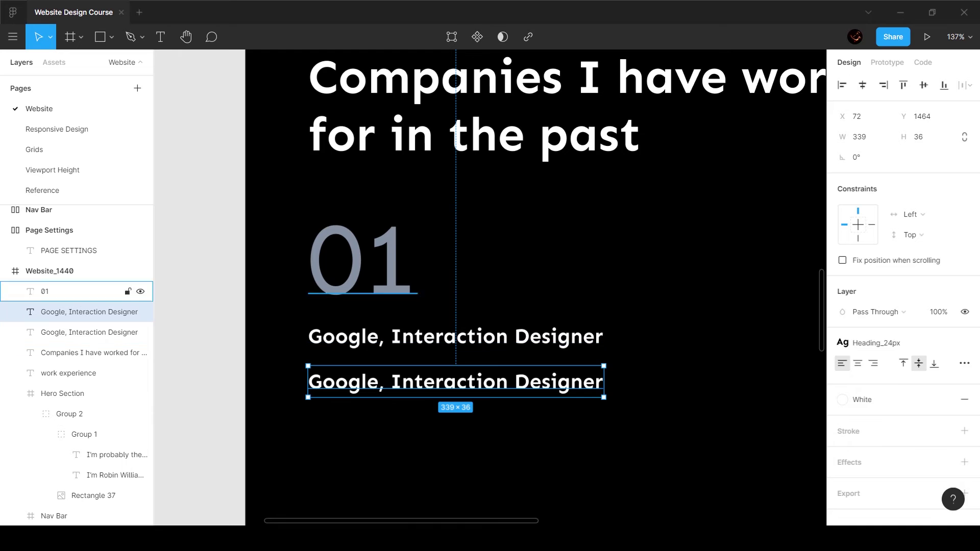
# Replace the copied text with the lead designer description copied from under the Google heading on the Reference page
pyautogui.click(42, 190)
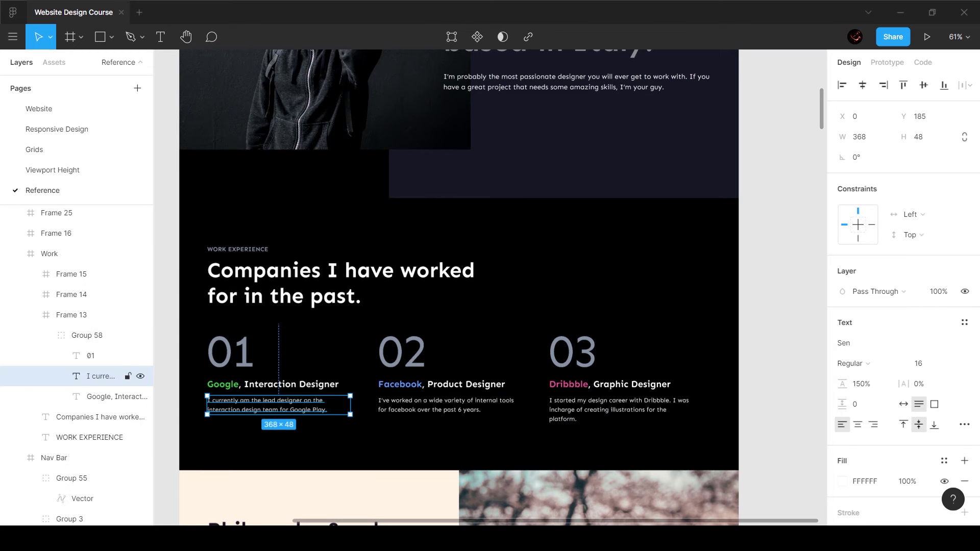
pyautogui.doubleClick(267, 404)
pyautogui.hotkey('ctrl', 'c')
pyautogui.click(39, 108)
pyautogui.press('Return')
pyautogui.hotkey('ctrl', 'v')
pyautogui.press('Escape')
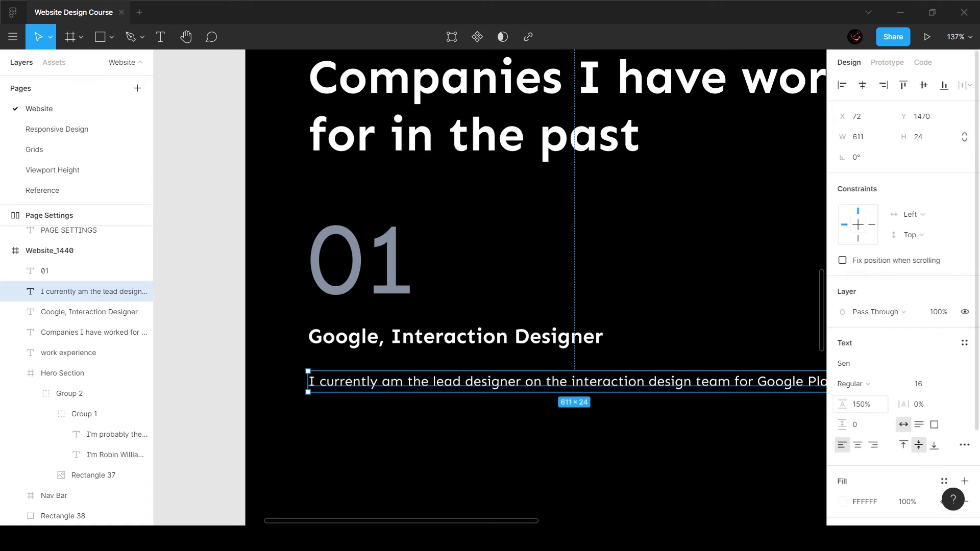
# Apply the Light Grey color style to the lead designer description
pyautogui.scroll(-3, 903, 286)
pyautogui.click(943, 364)
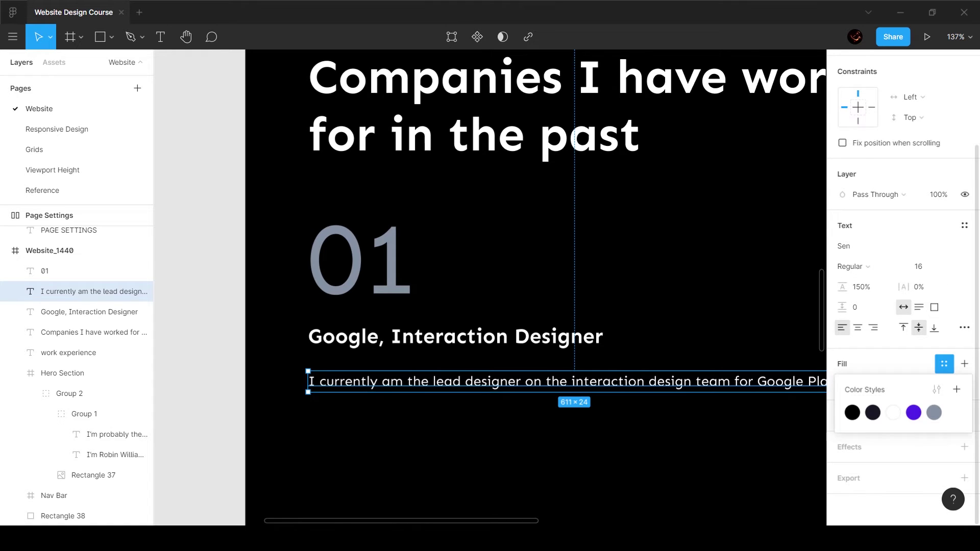
pyautogui.click(933, 413)
pyautogui.press('Escape')
# Narrow the description's text box to about 440 px wide so the text wraps onto two lines
pyautogui.click(583, 381)
pyautogui.scroll(-4, 582, 378)
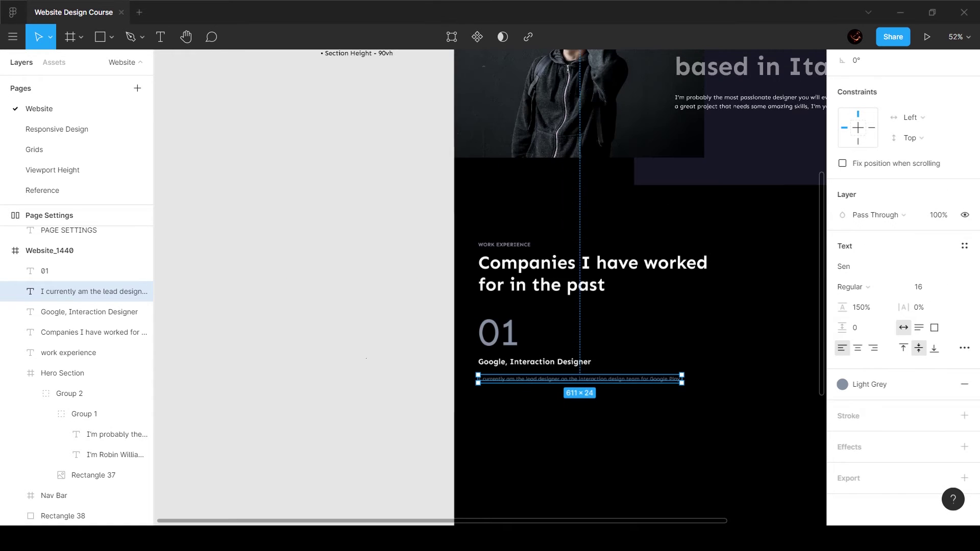
pyautogui.moveTo(681, 378); pyautogui.dragTo(624, 379)
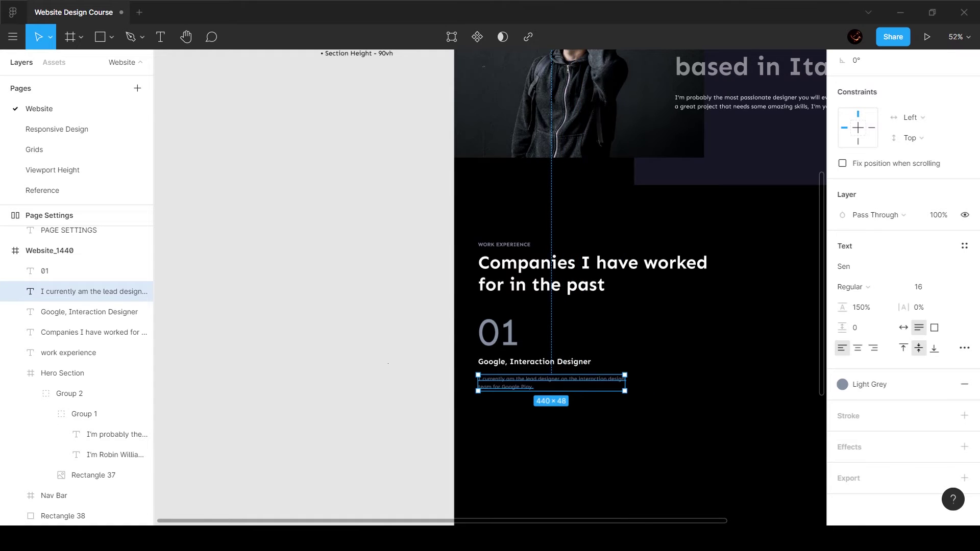
# Show the layout grids and narrow the lead designer description's text box to about 416 px so it ends on a column edge
pyautogui.scroll(4, 689, 381)
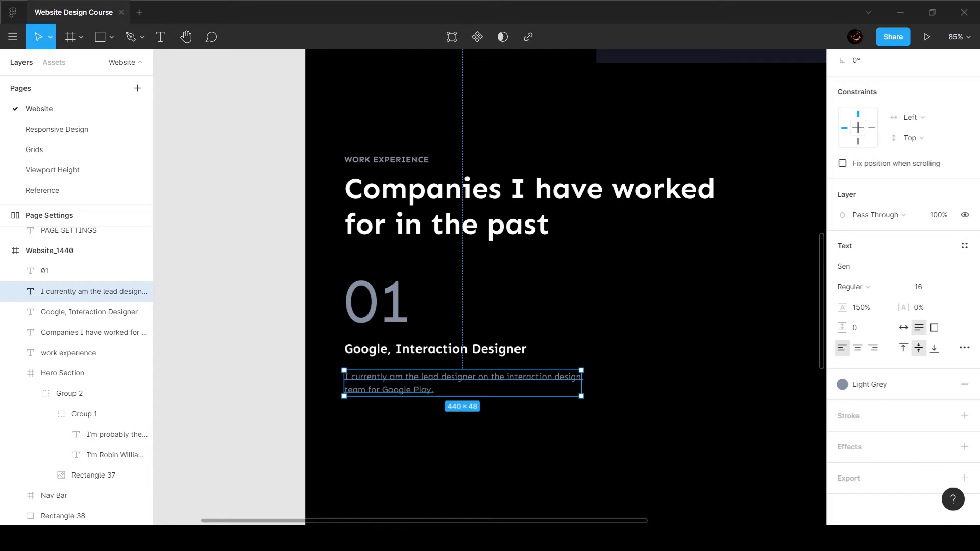
pyautogui.hotkey('ctrl', 'shift', '4')
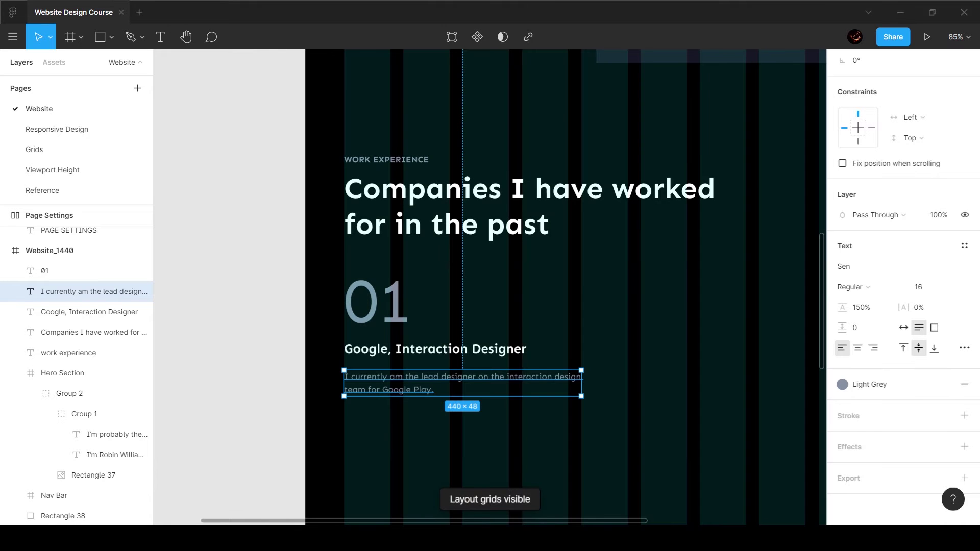
pyautogui.scroll(-3, 660, 371)
pyautogui.moveTo(660, 371); pyautogui.dragTo(434, 322)
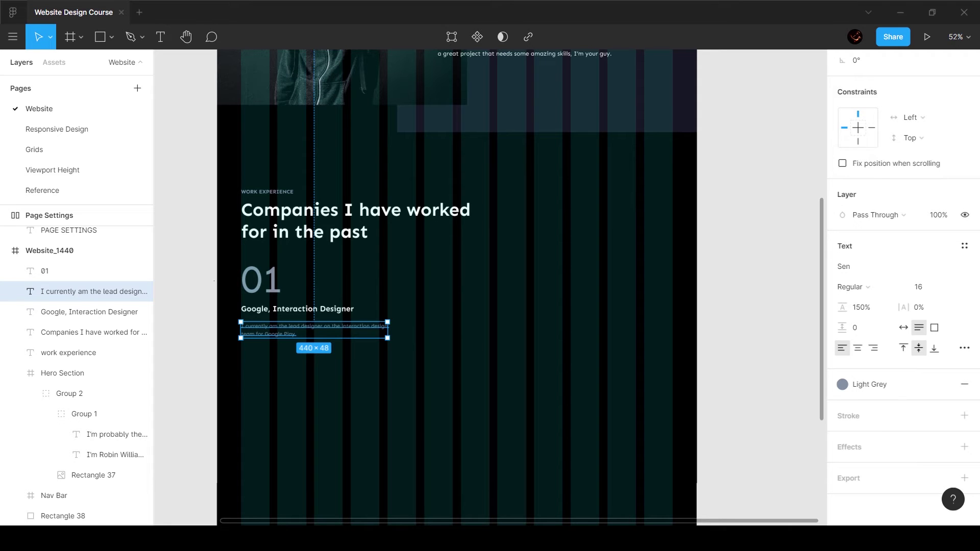
pyautogui.scroll(3, 293, 338)
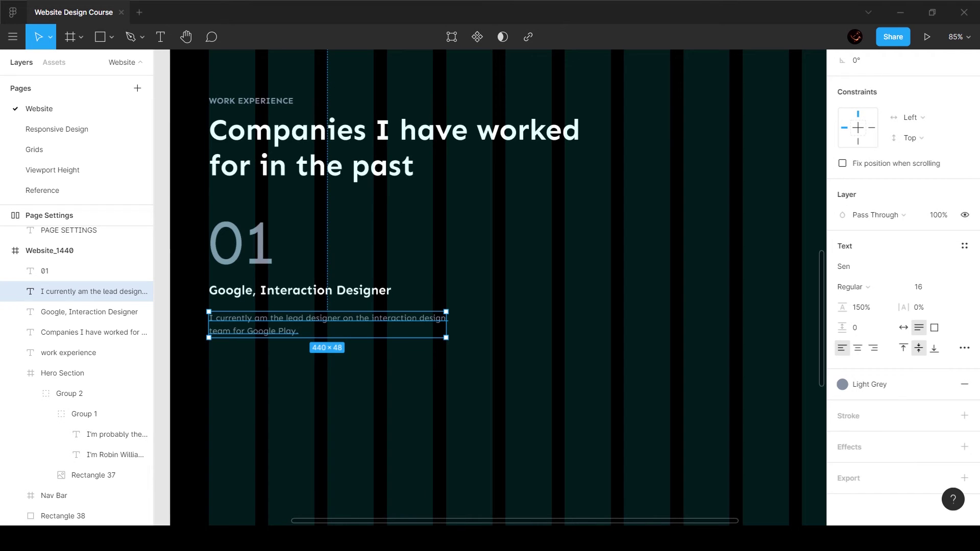
pyautogui.moveTo(446, 324); pyautogui.dragTo(433, 324)
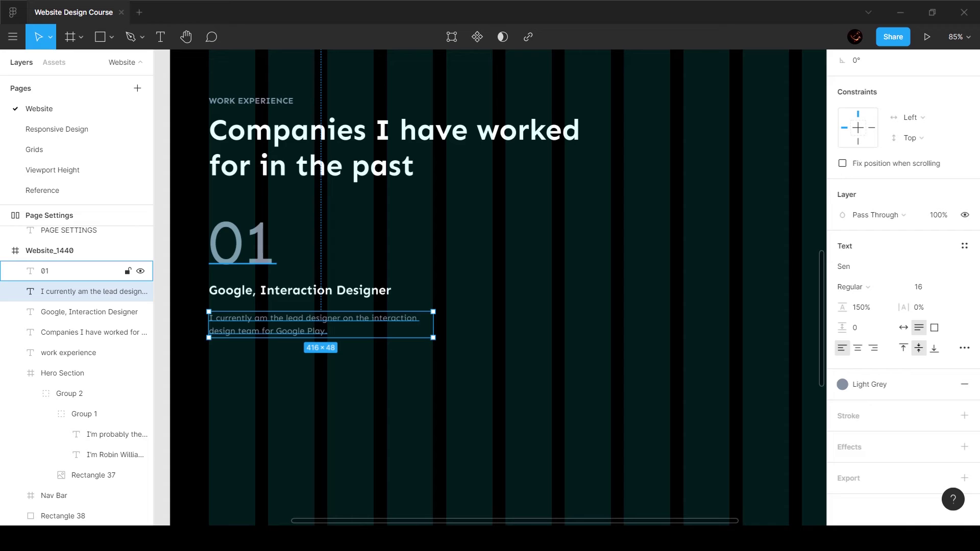
pyautogui.press('Escape')
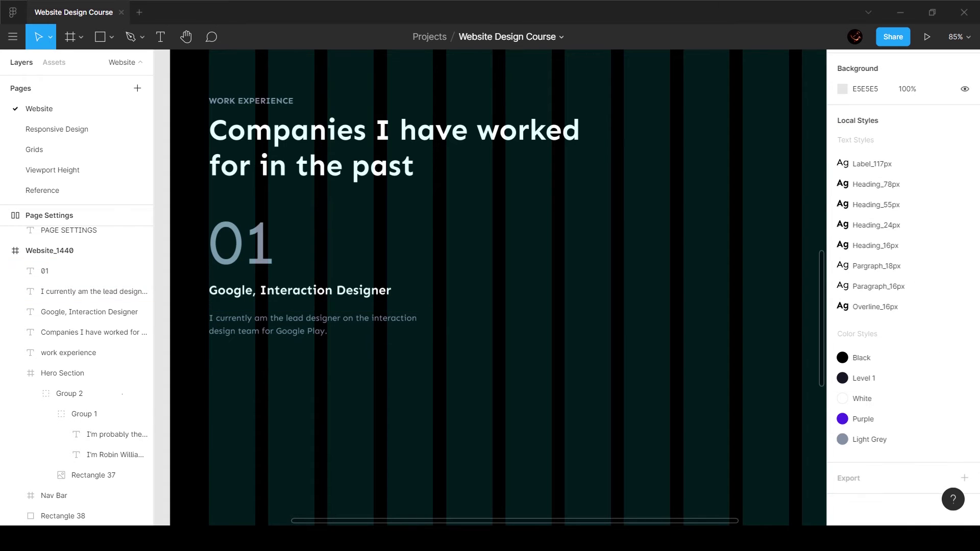
# Wrap the 01 number, the Google heading and the lead designer description together in one frame
pyautogui.click(92, 291)
pyautogui.press('Escape')
pyautogui.moveTo(341, 411); pyautogui.dragTo(230, 249)
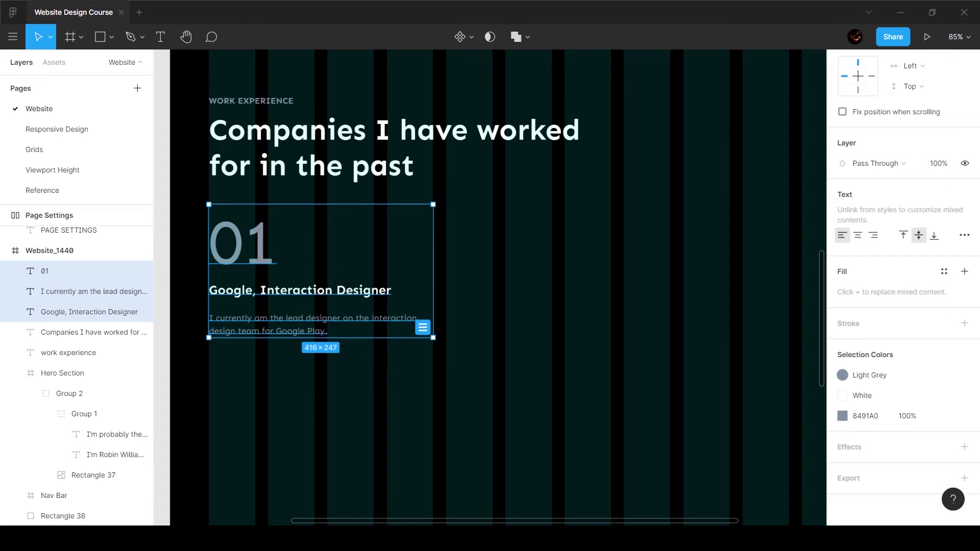
pyautogui.rightClick(248, 237)
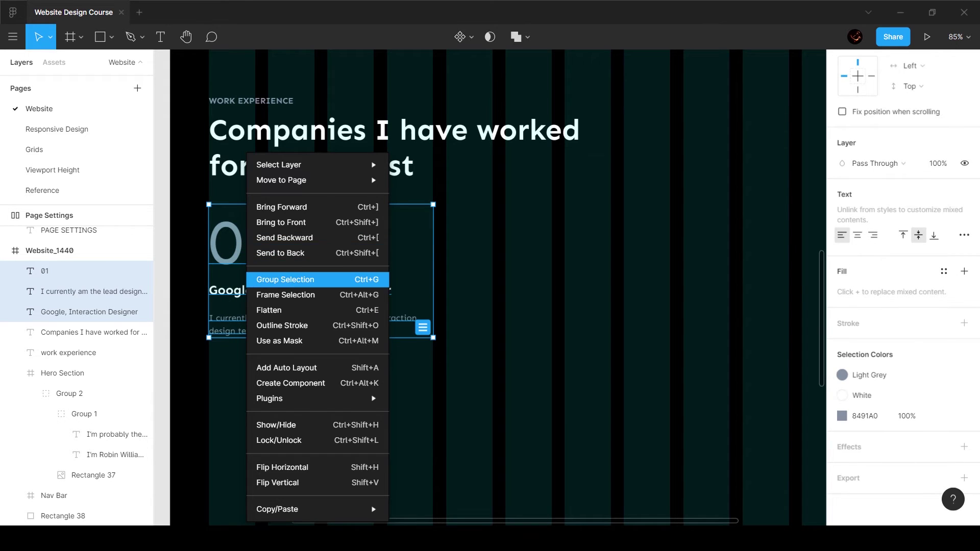
pyautogui.click(286, 294)
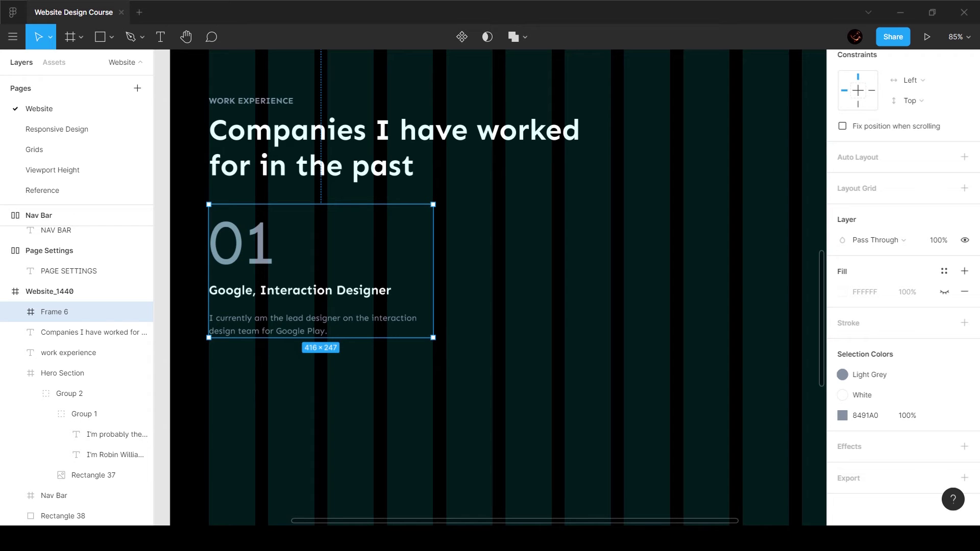
# Duplicate the 01 frame twice to its right along the grid columns, with 24 px gaps, making a row of three
pyautogui.moveTo(325, 277); pyautogui.dragTo(353, 298)
pyautogui.hotkey('ctrl', 'z')
pyautogui.keyDown('alt'); pyautogui.moveTo(325, 276); pyautogui.dragTo(558, 271); pyautogui.keyUp('alt')
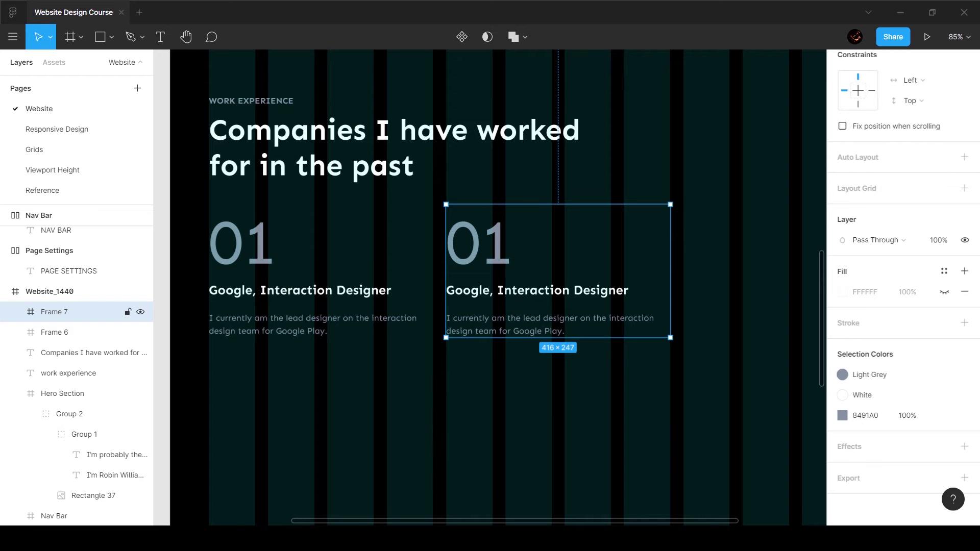
pyautogui.hscroll(3, 489, 285)
pyautogui.hotkey('ctrl', 'd')
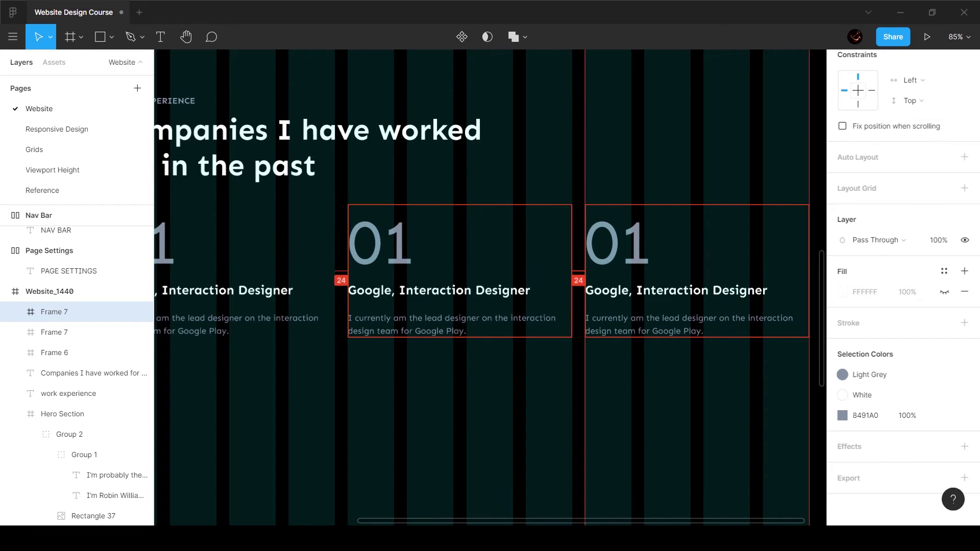
pyautogui.press('Escape')
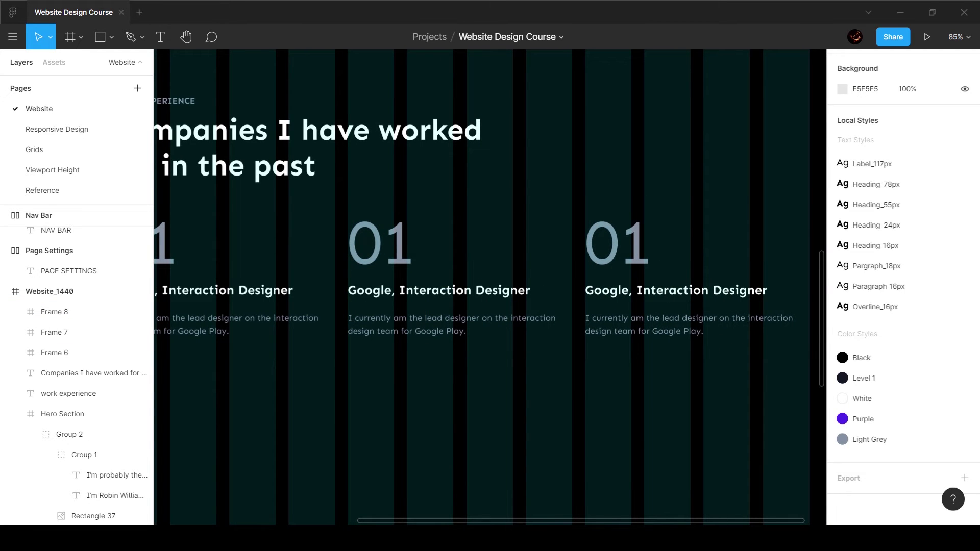
# Select all three experience frames and check how the row fits the layout grid columns
pyautogui.click(241, 301)
pyautogui.scroll(-3, 241, 301)
pyautogui.keyDown('shift'); pyautogui.click(376, 301); pyautogui.keyUp('shift')
pyautogui.keyDown('shift'); pyautogui.click(516, 301); pyautogui.keyUp('shift')
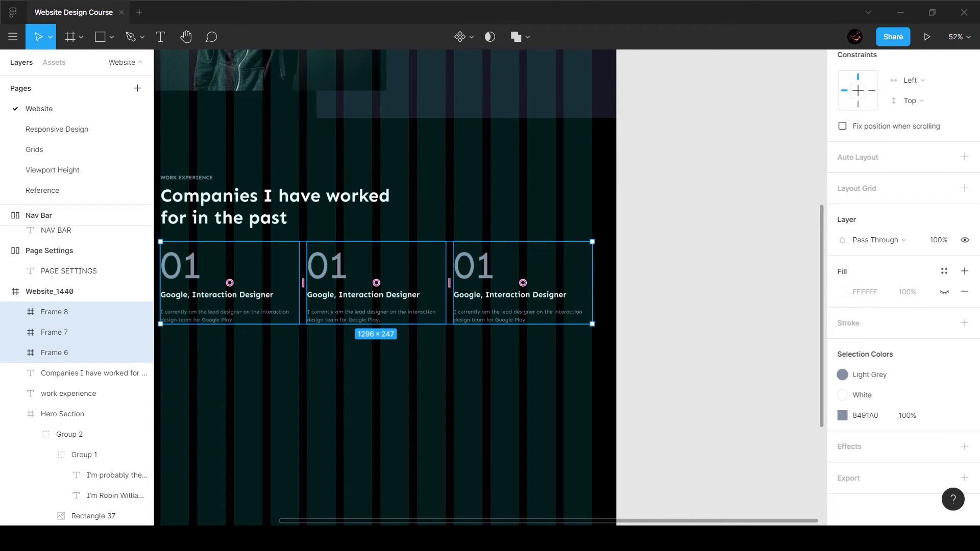
pyautogui.hscroll(-2, 395, 288)
pyautogui.scroll(3, 217, 328)
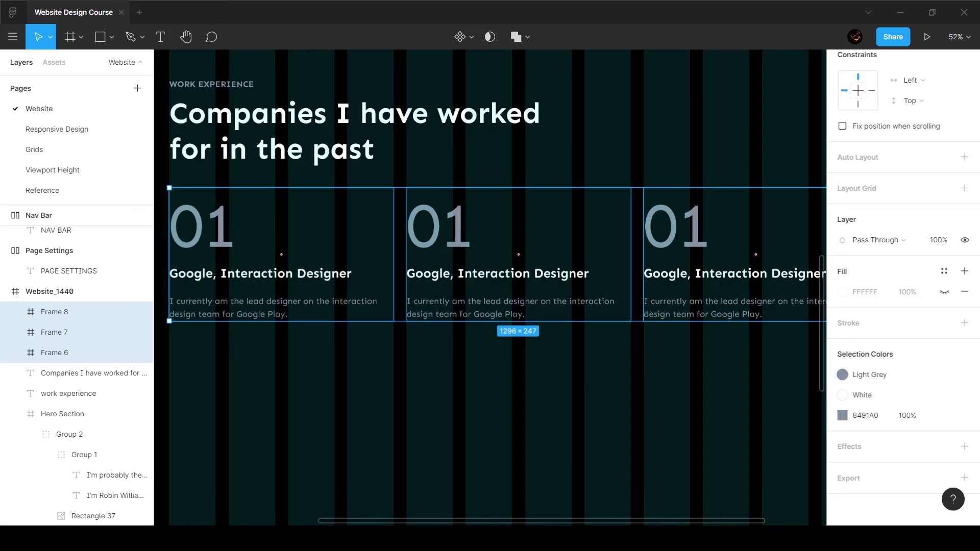
pyautogui.press('Escape')
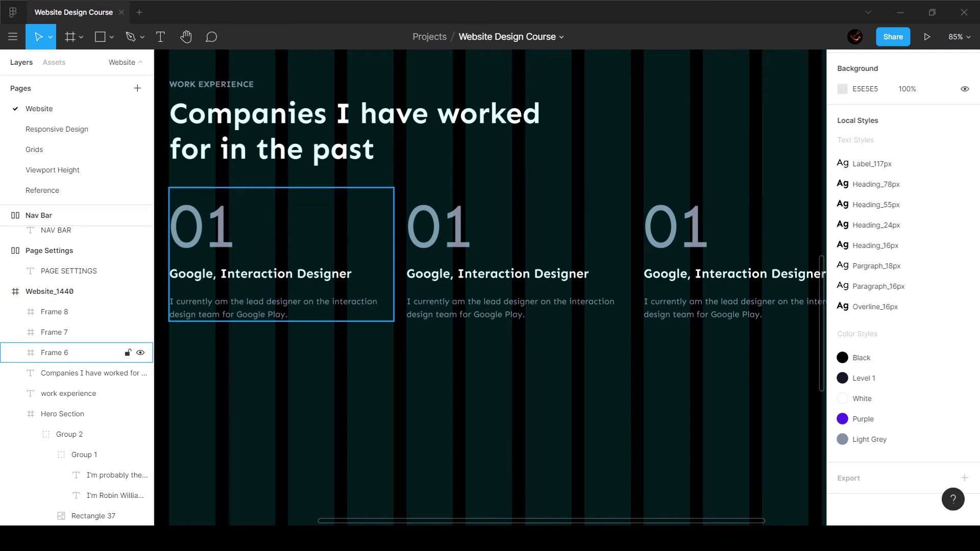
# Change the numbers of the second and third experience frames to 02 and 03
pyautogui.doubleClick(440, 226)
pyautogui.doubleClick(440, 226)
pyautogui.click(467, 226)
pyautogui.press('BackSpace')
pyautogui.write('2')
pyautogui.click(677, 225)
pyautogui.press('Return')
pyautogui.write('03')
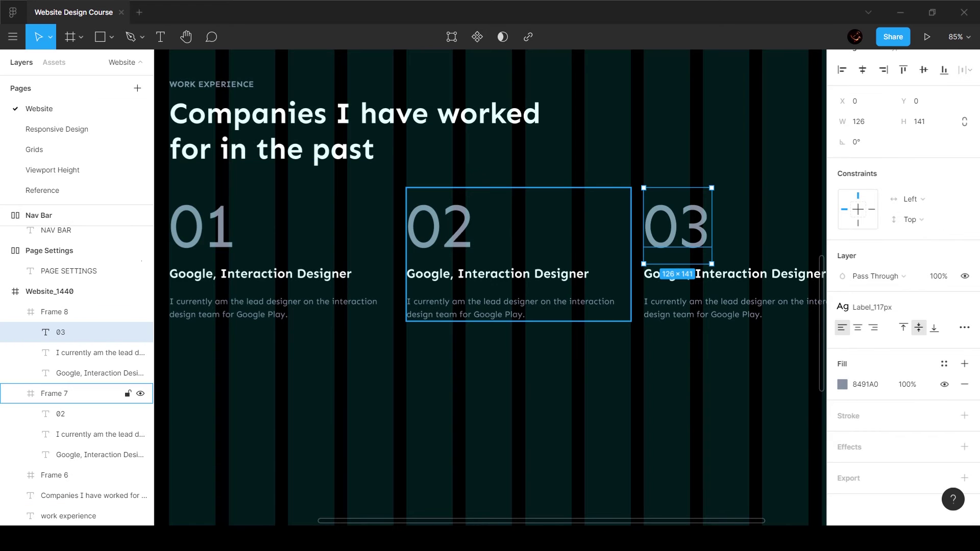
# Change the heading under 02 to "Facebook, Product Designer"
pyautogui.click(450, 274)
pyautogui.doubleClick(450, 274)
pyautogui.doubleClick(449, 274)
pyautogui.write('Facebook')
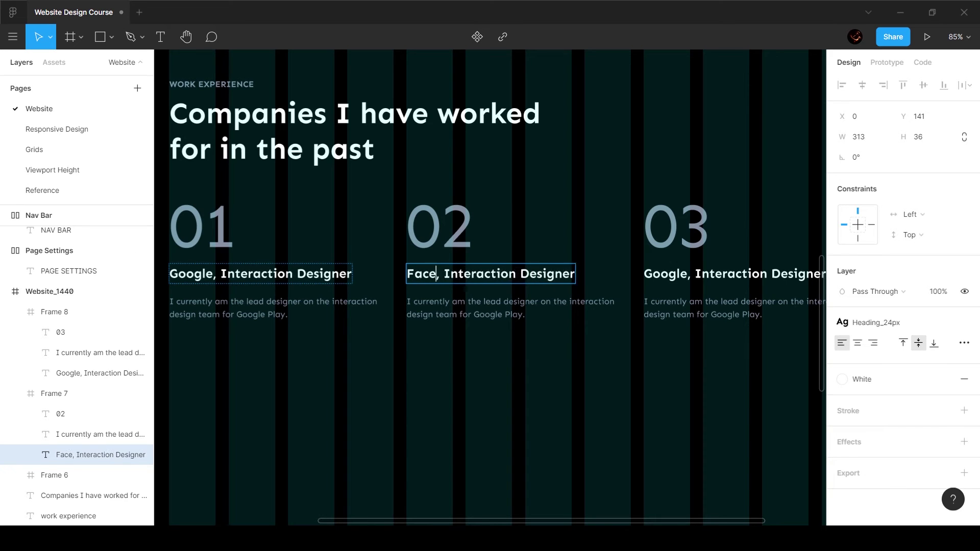
pyautogui.doubleClick(511, 274)
pyautogui.write('Product')
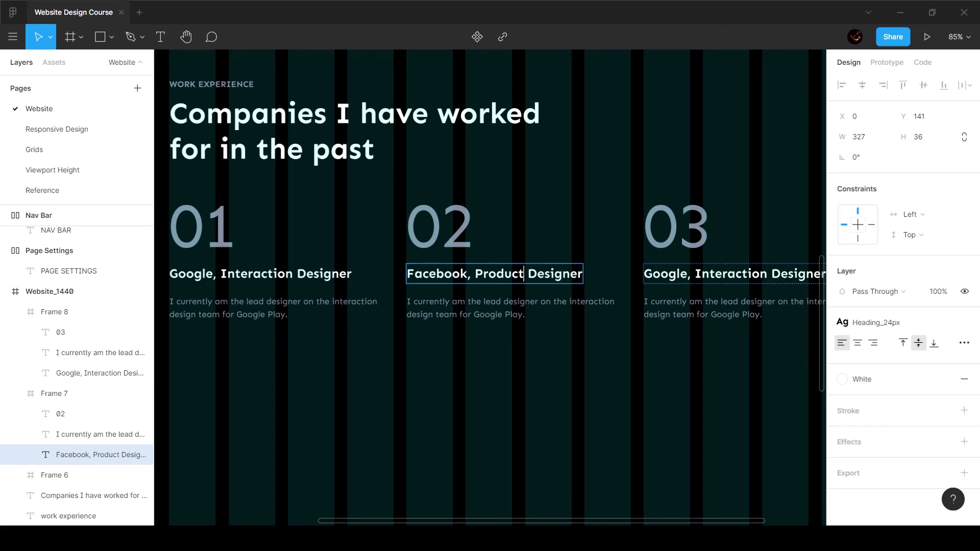
# Change the heading under 03 to "Dribbble, Graphic Designer"
pyautogui.click(687, 274)
pyautogui.doubleClick(687, 274)
pyautogui.doubleClick(687, 274)
pyautogui.write('Dribbbl')
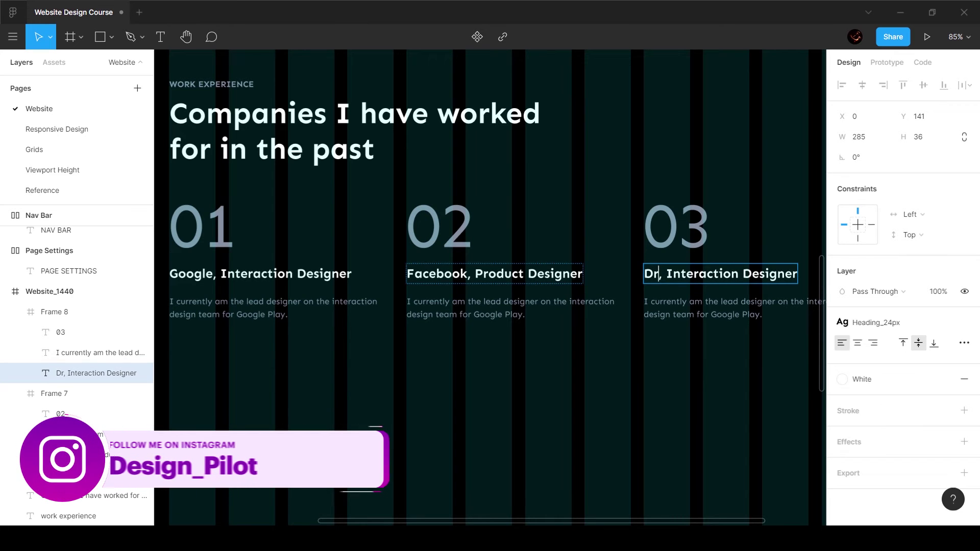
pyautogui.write('e')
pyautogui.hscroll(4, 490, 286)
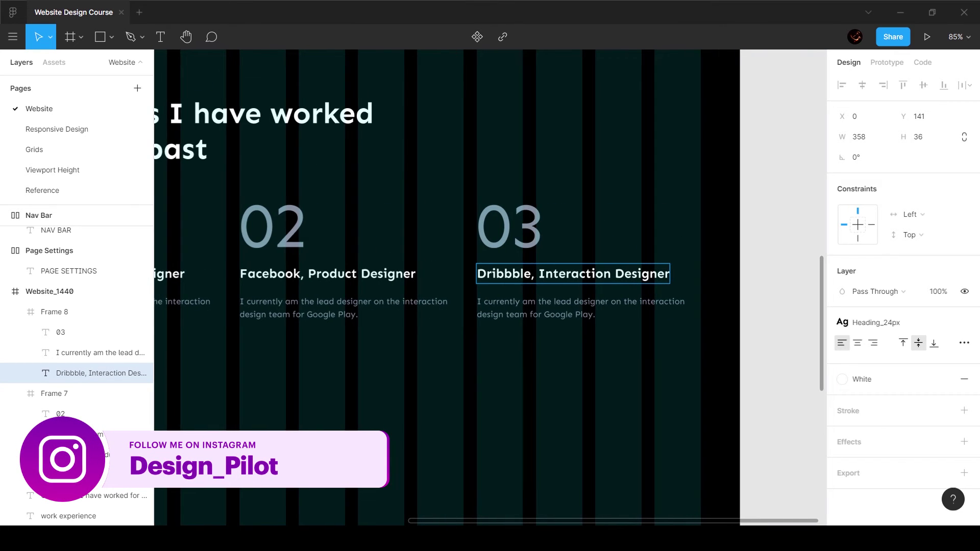
pyautogui.moveTo(535, 274); pyautogui.dragTo(603, 274)
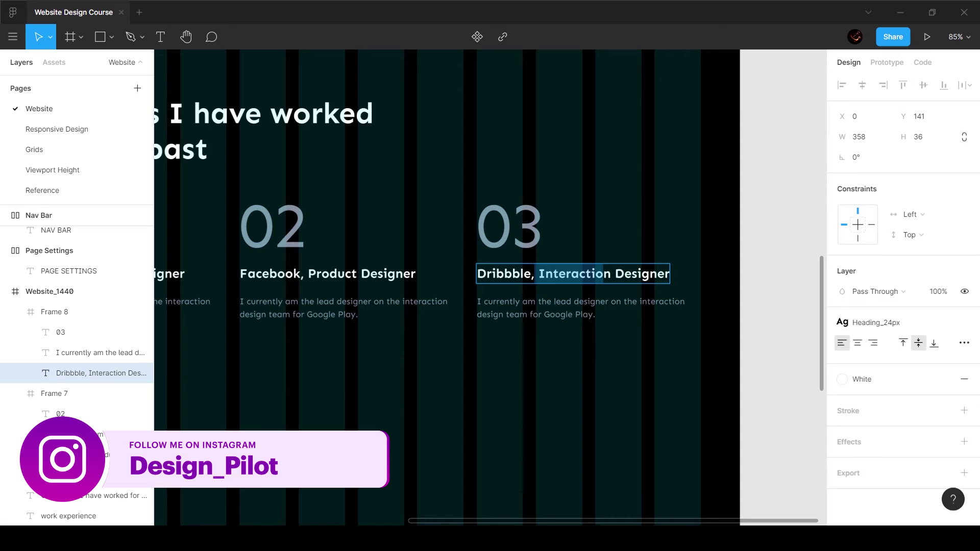
pyautogui.write('Gra')
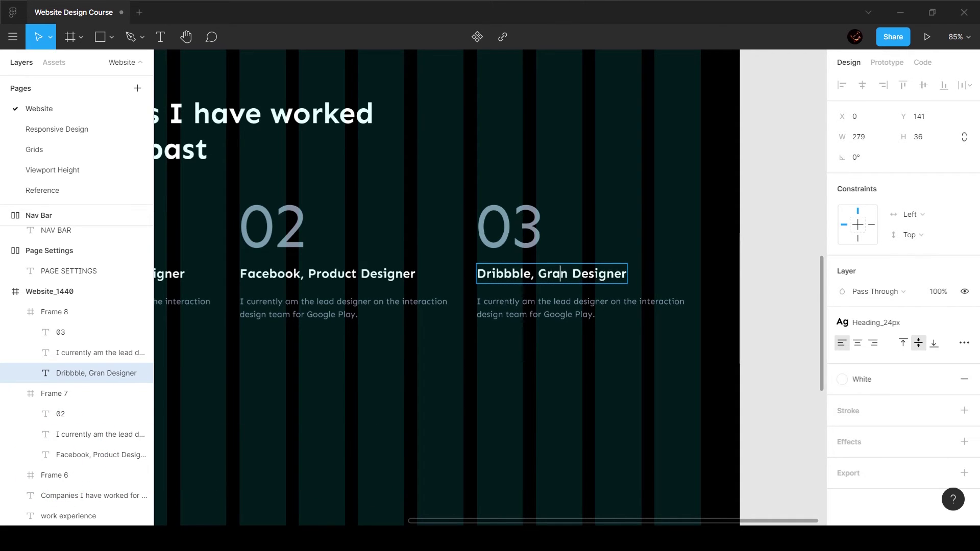
pyautogui.write('phic')
pyautogui.press('Right')
pyautogui.press('BackSpace')
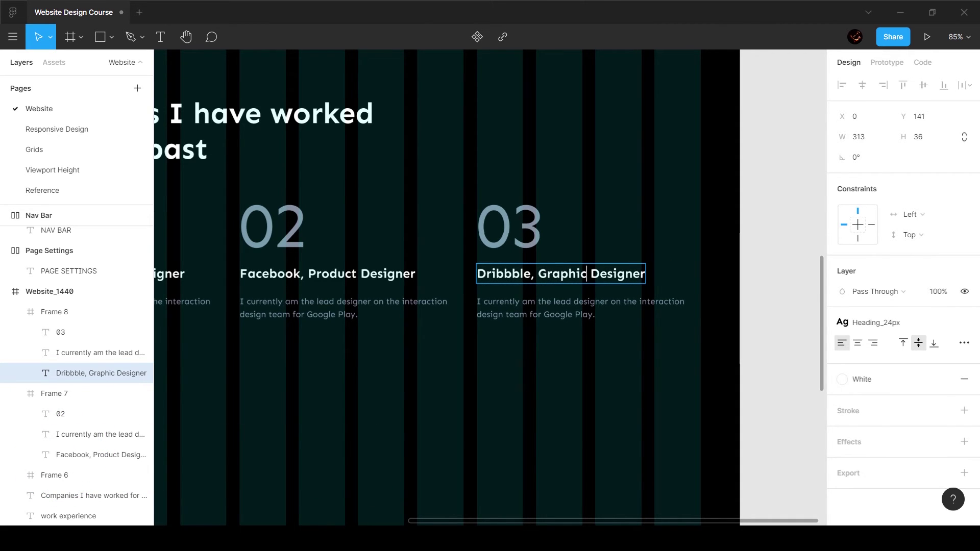
pyautogui.press('Escape')
pyautogui.press('Escape')
# Replace the description under the Facebook heading with the matching internal tools text copied from the Reference page
pyautogui.click(42, 190)
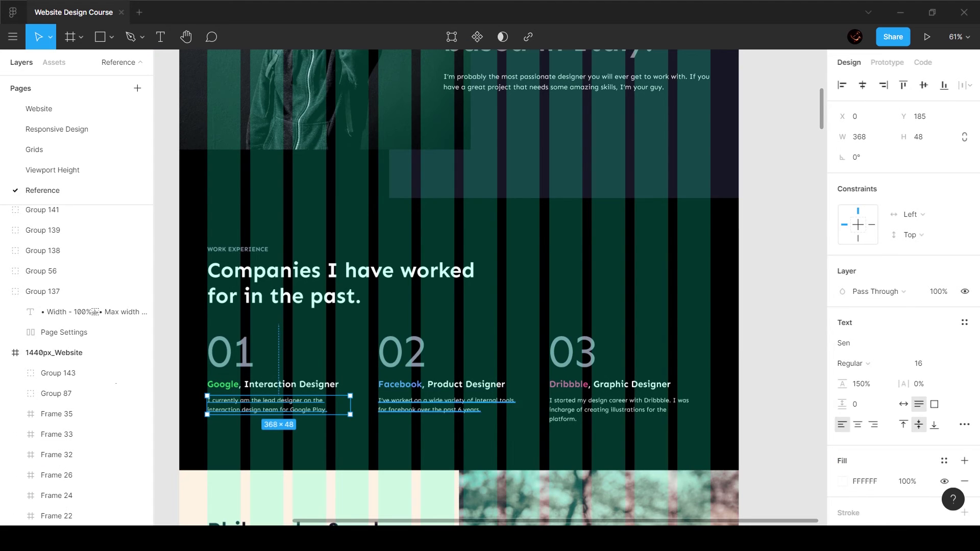
pyautogui.doubleClick(445, 405)
pyautogui.click(39, 109)
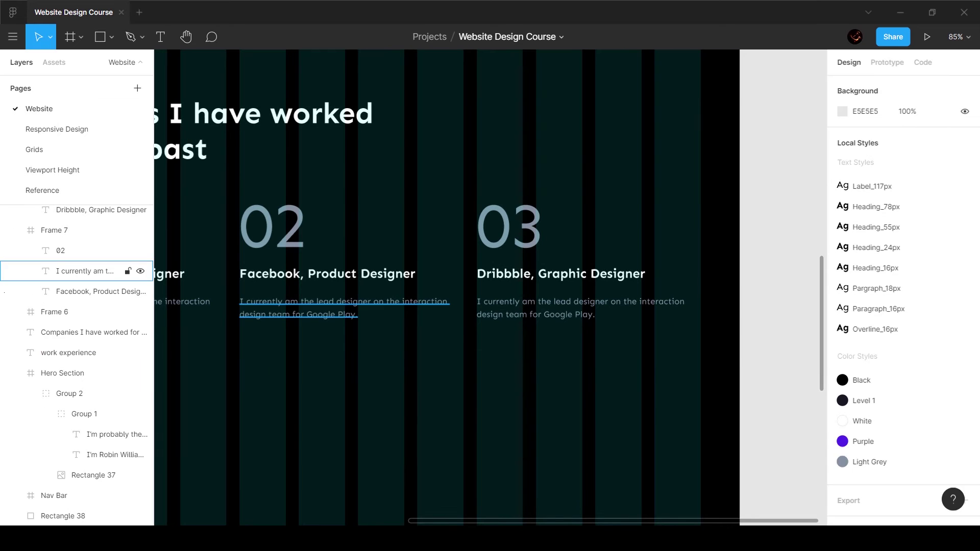
pyautogui.doubleClick(351, 307)
pyautogui.hotkey('ctrl', 'v')
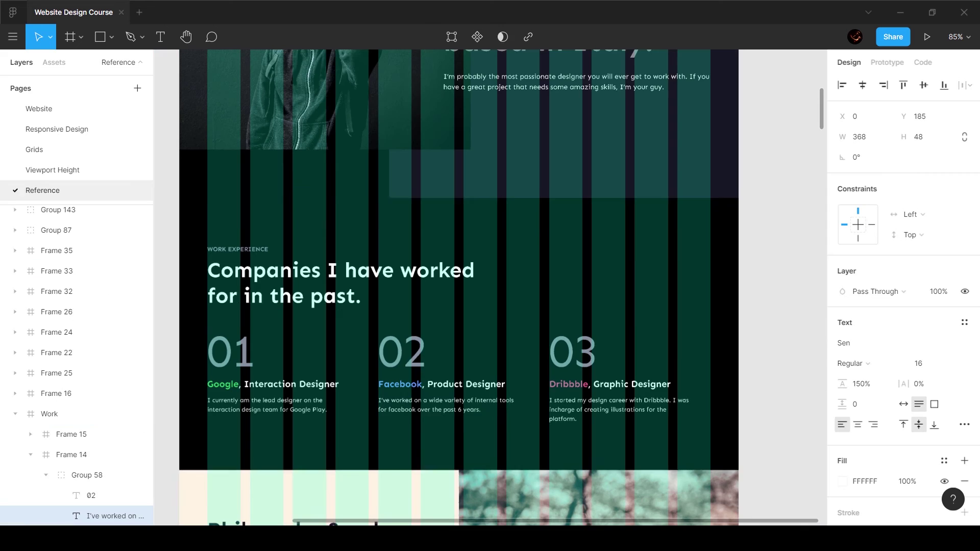
# Replace the description under the Dribbble heading with the matching design career text copied from the Reference page
pyautogui.click(42, 191)
pyautogui.doubleClick(619, 410)
pyautogui.doubleClick(619, 409)
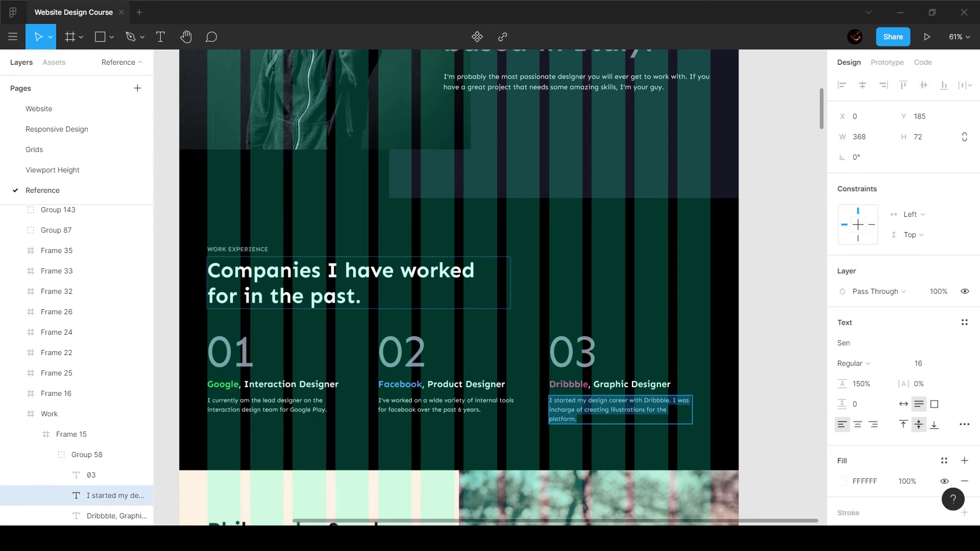
pyautogui.click(39, 109)
pyautogui.doubleClick(588, 308)
pyautogui.hotkey('ctrl', 'v')
pyautogui.press('Escape')
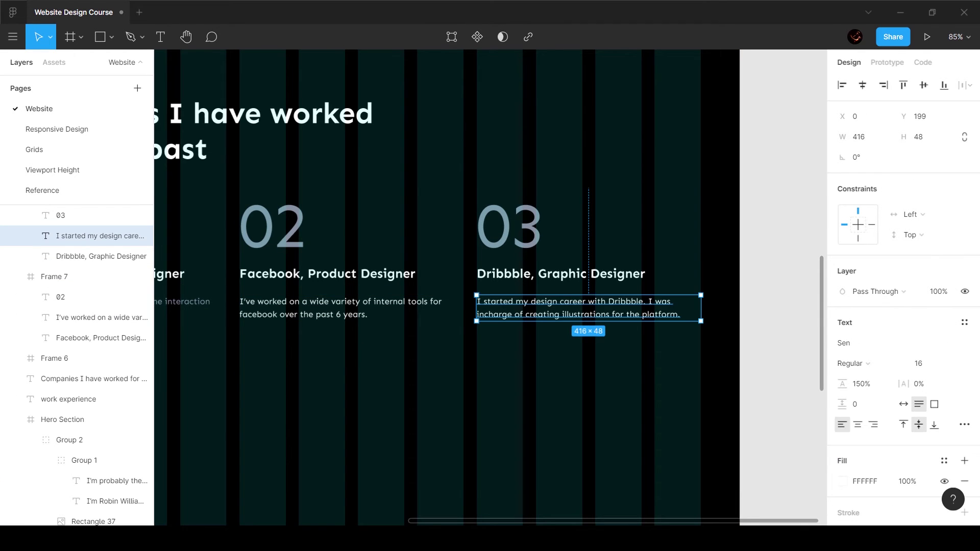
pyautogui.press('Escape')
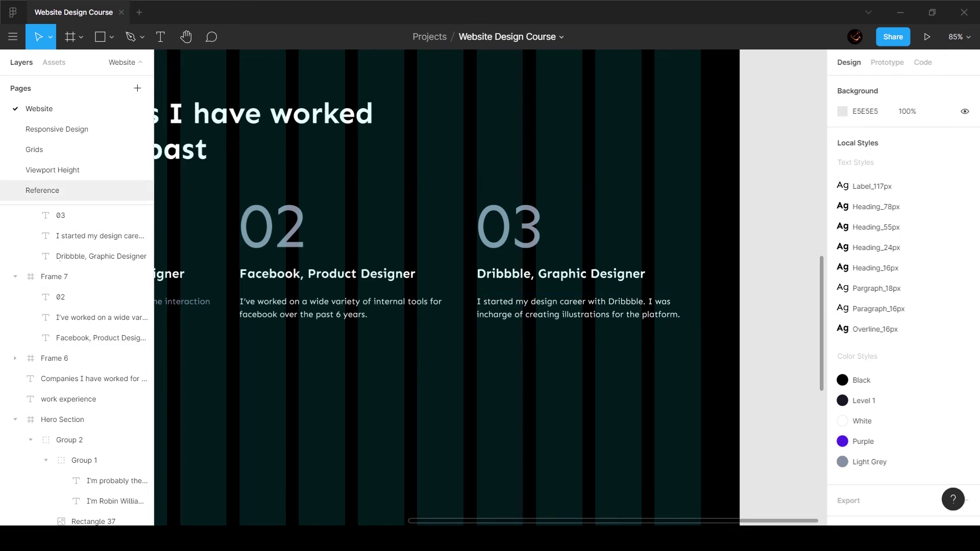
# Hide the layout grids on the Website page
pyautogui.hscroll(-1, 351, 255)
pyautogui.hscroll(-2, 490, 286)
pyautogui.hotkey('ctrl', 'shift', '4')
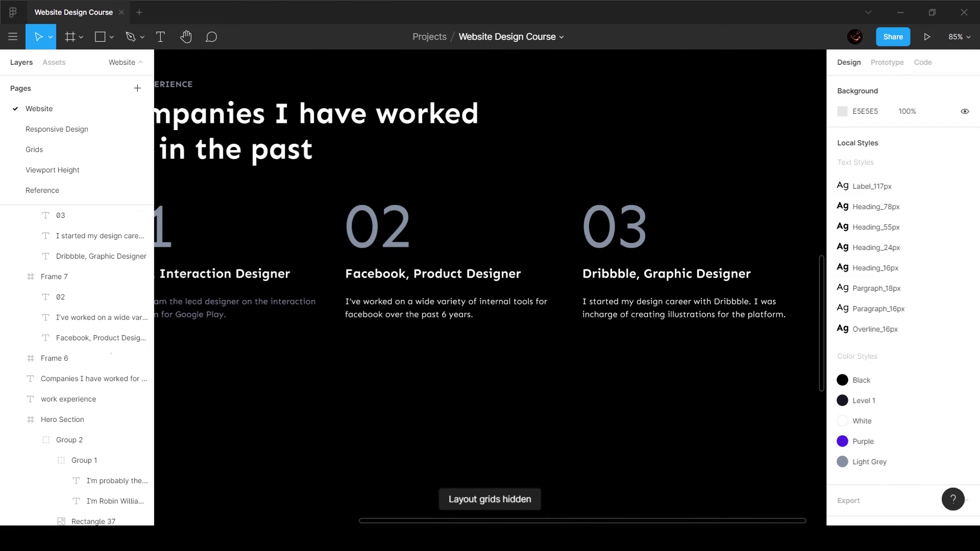
# Apply the Light Grey color style to the Facebook and Dribbble descriptions together
pyautogui.scroll(-3, 406, 318)
pyautogui.keyDown('ctrl'); pyautogui.click(406, 315); pyautogui.keyUp('ctrl')
pyautogui.keyDown('shift'); pyautogui.click(100, 236); pyautogui.keyUp('shift')
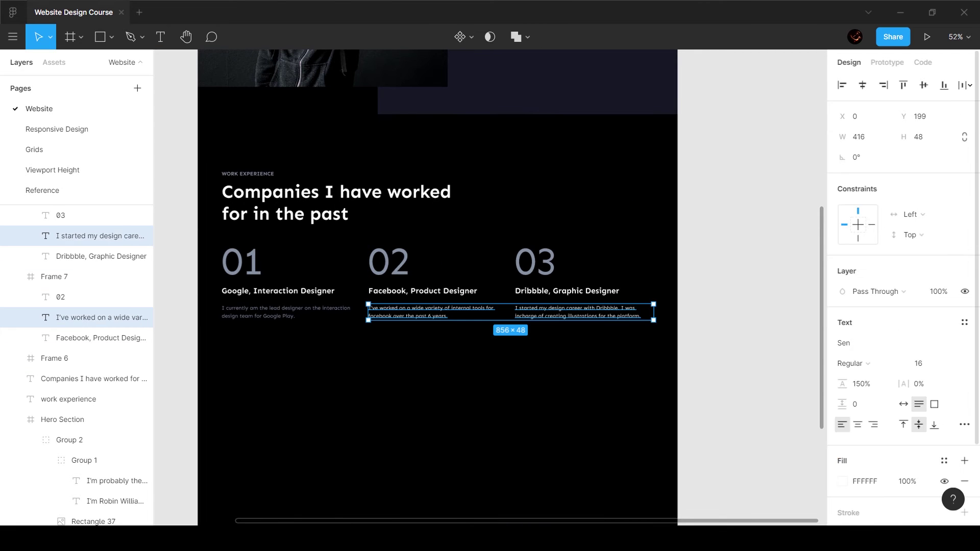
pyautogui.scroll(-2, 899, 357)
pyautogui.click(944, 364)
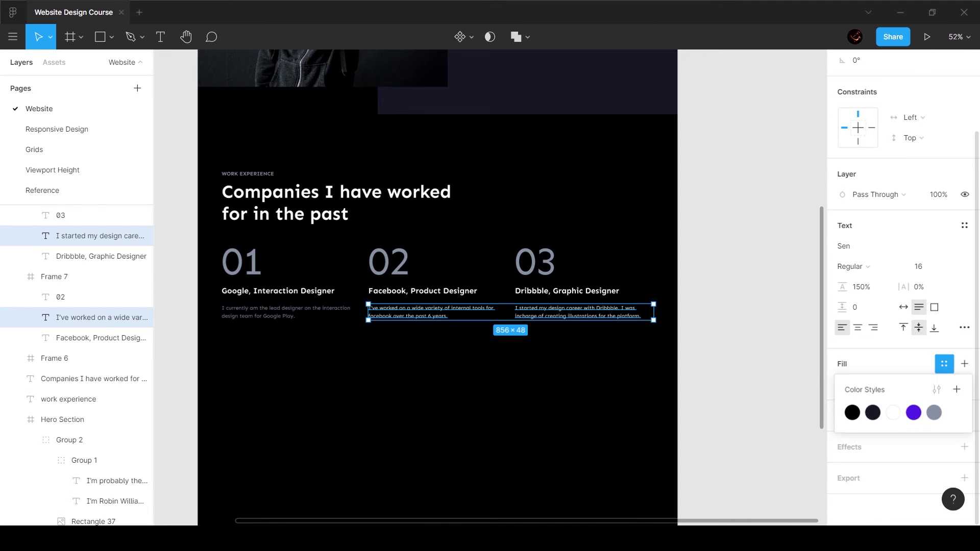
pyautogui.click(933, 413)
pyautogui.press('Escape')
pyautogui.scroll(3, 264, 281)
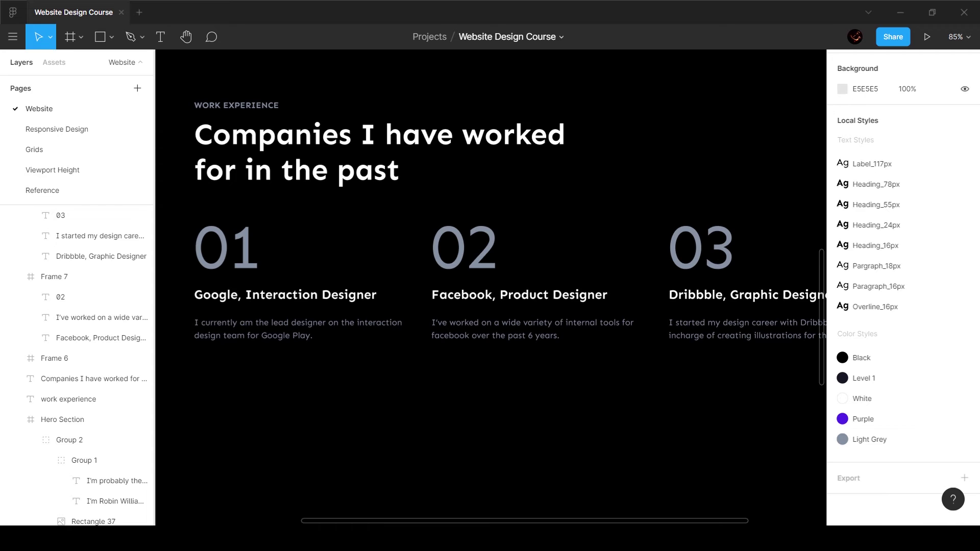
# Measure the distances between the lead designer description and its surrounding frame on the Reference page
pyautogui.click(43, 190)
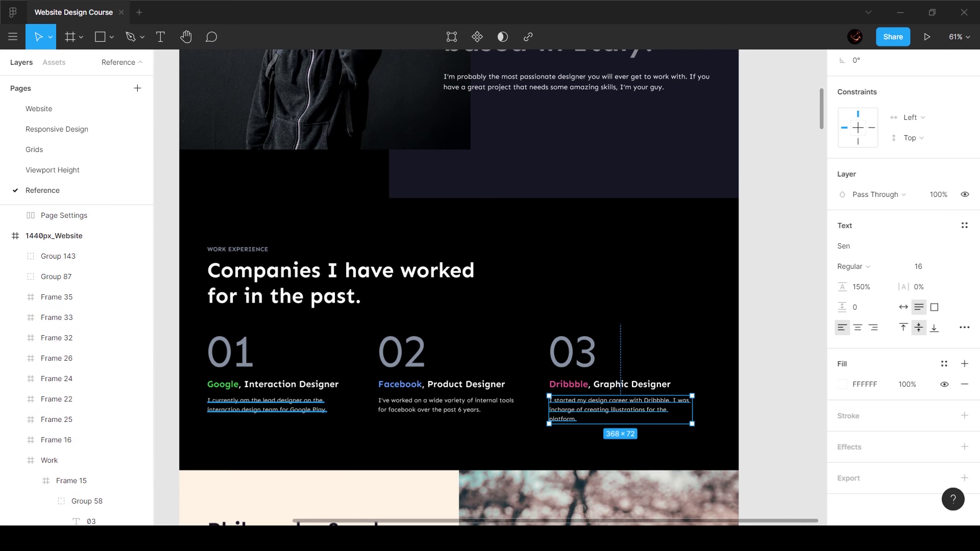
pyautogui.click(276, 405)
pyautogui.scroll(3, 281, 406)
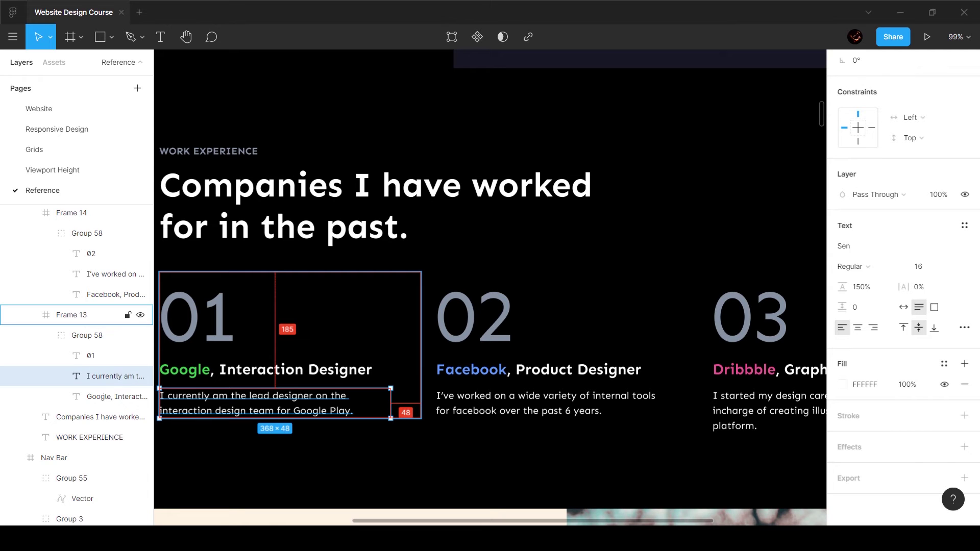
# Narrow the lead designer description under the Google heading on the Website page to 368 px wide
pyautogui.click(482, 446)
pyautogui.scroll(-3, 482, 446)
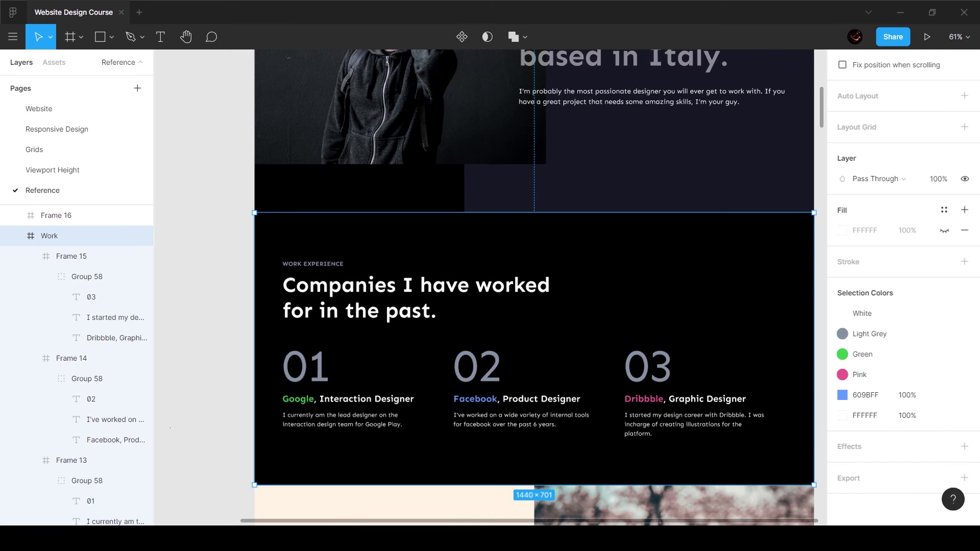
pyautogui.click(39, 109)
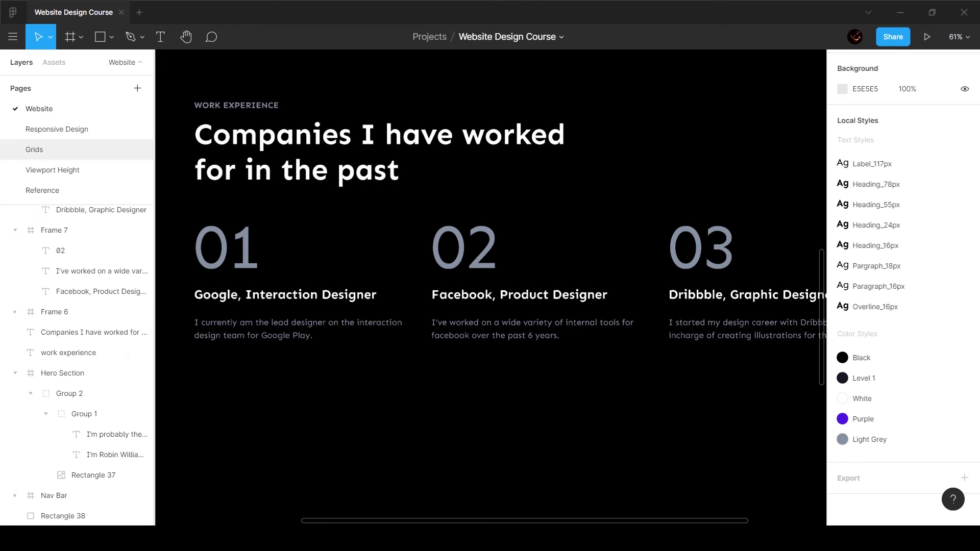
pyautogui.click(100, 352)
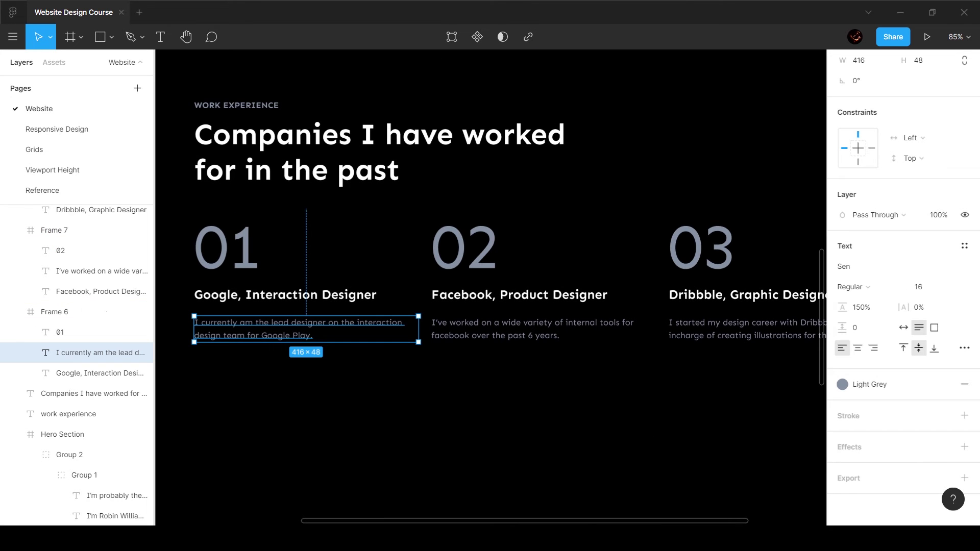
pyautogui.moveTo(418, 329); pyautogui.dragTo(399, 329)
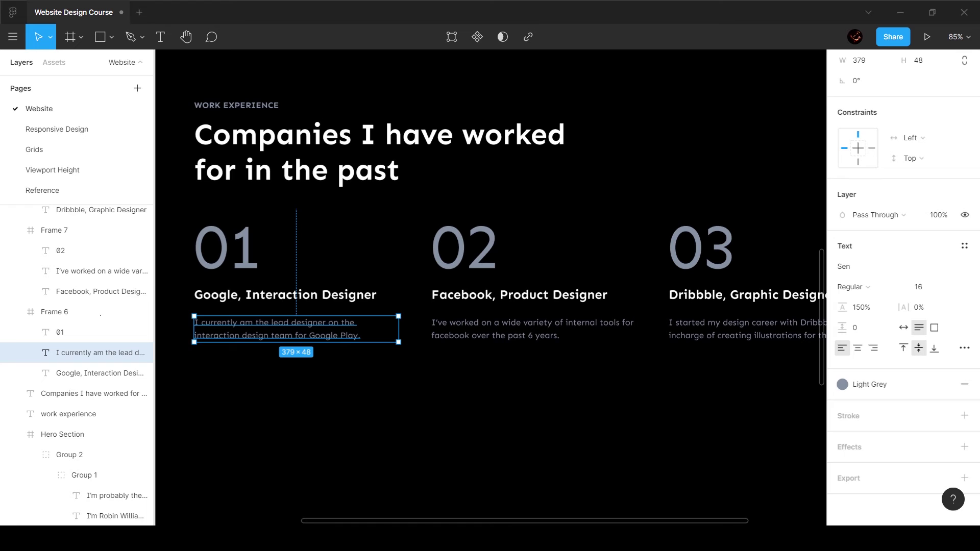
pyautogui.press('alt')
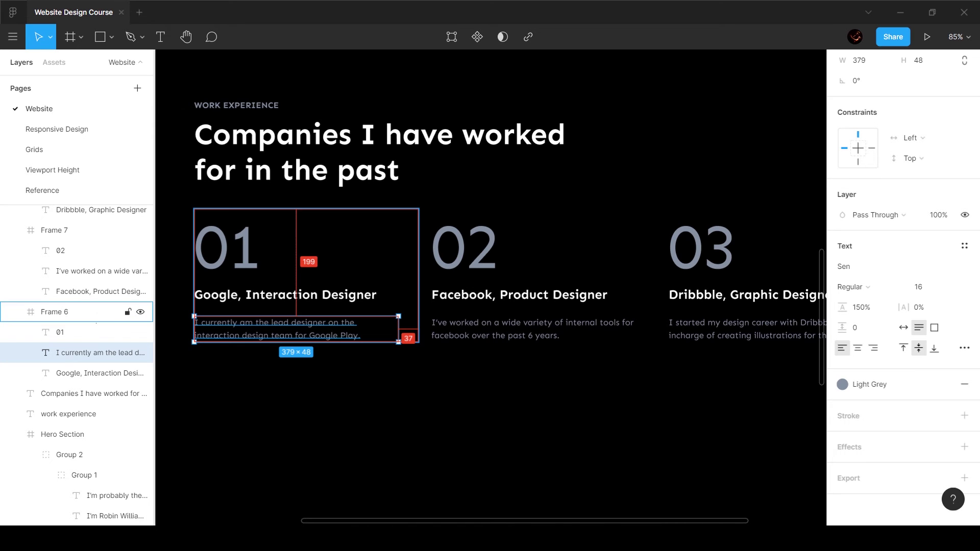
pyautogui.scroll(5, 410, 333)
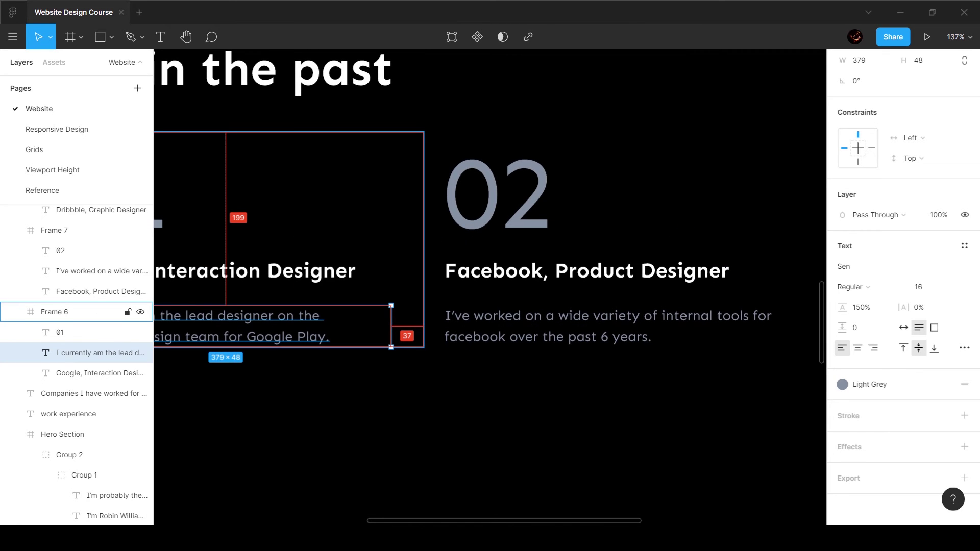
pyautogui.press('alt')
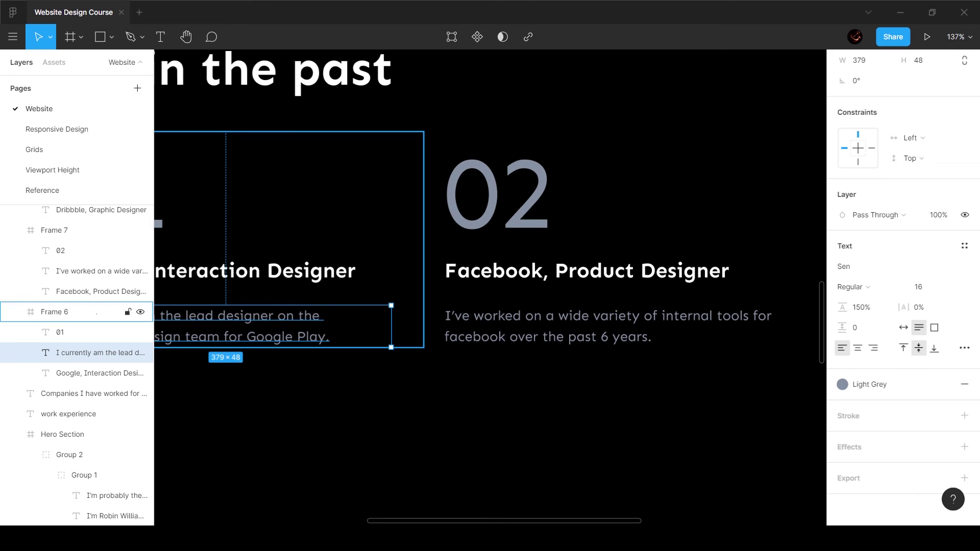
pyautogui.hotkey('ctrl', 'Left')
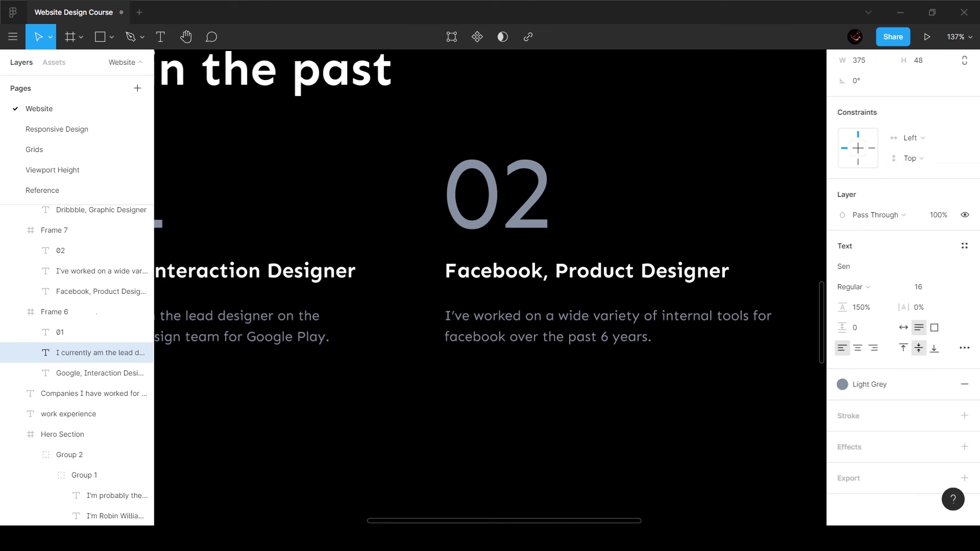
pyautogui.hotkey('ctrl', 'Left')
pyautogui.hotkey('ctrl', 'Left')
pyautogui.hotkey('ctrl', 'Left')
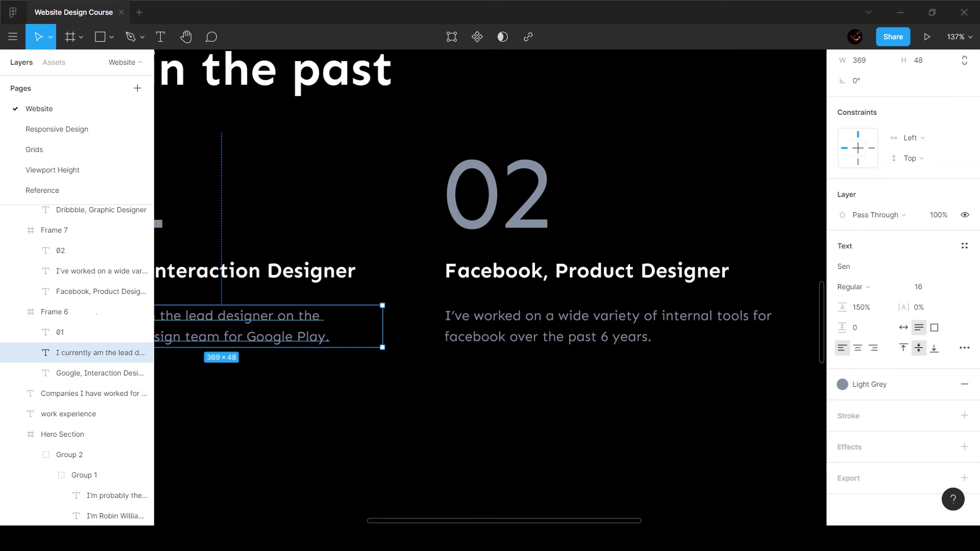
pyautogui.hotkey('ctrl', 'Left')
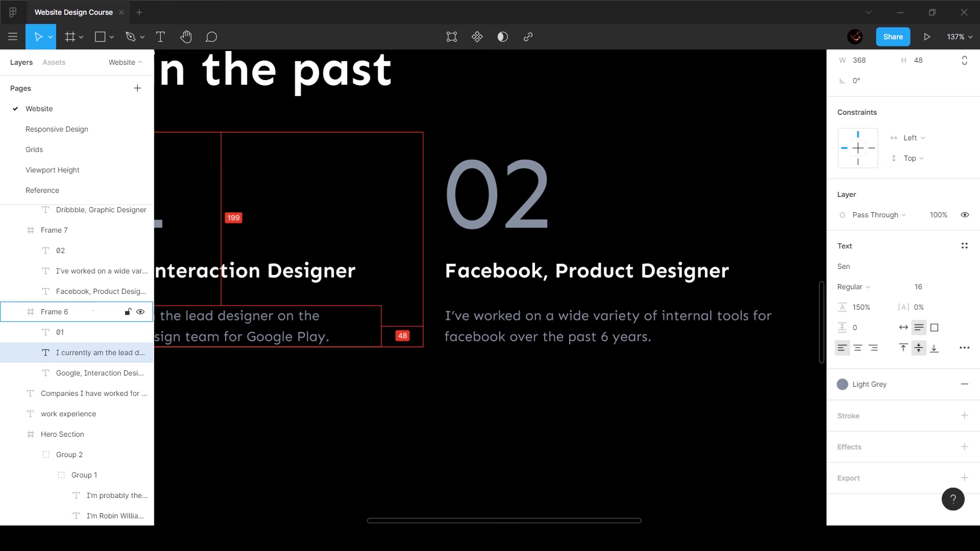
pyautogui.scroll(-5, 389, 323)
pyautogui.scroll(3, 561, 325)
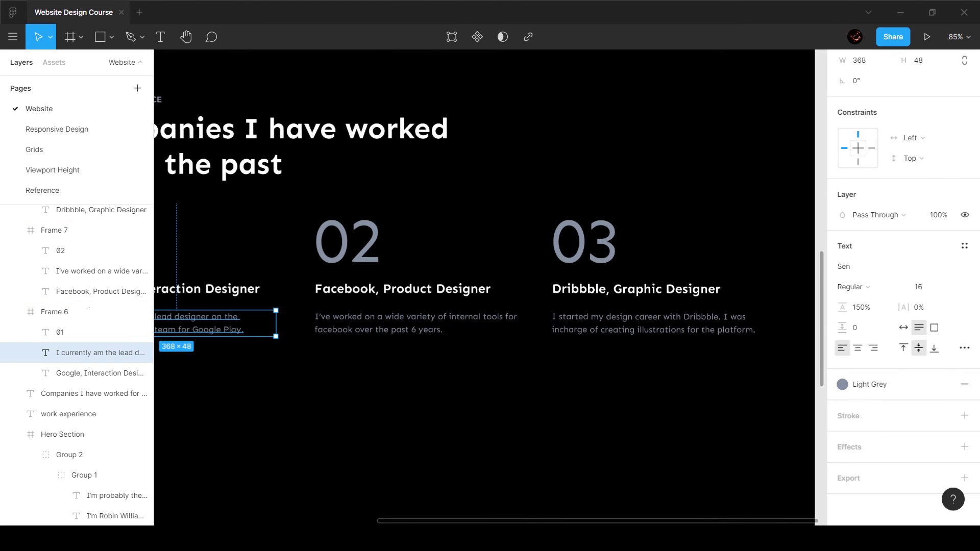
# Narrow the internal tools description under the Facebook heading to 368 px wide
pyautogui.click(92, 271)
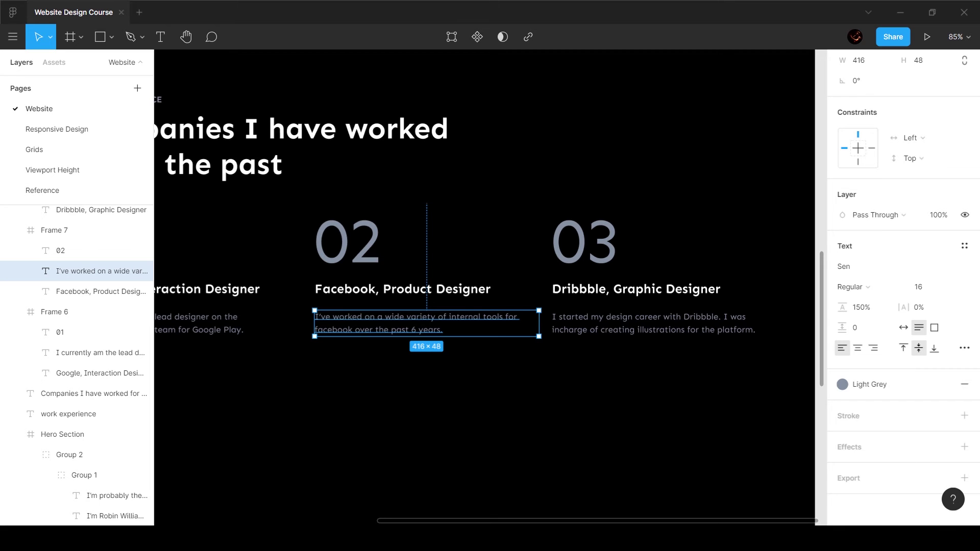
pyautogui.hotkey('ctrl', 'shift', 'Left')
pyautogui.hotkey('ctrl', 'shift', 'Left')
pyautogui.hotkey('ctrl', 'shift', 'Left')
pyautogui.hotkey('ctrl', 'shift', 'Left')
pyautogui.press('alt')
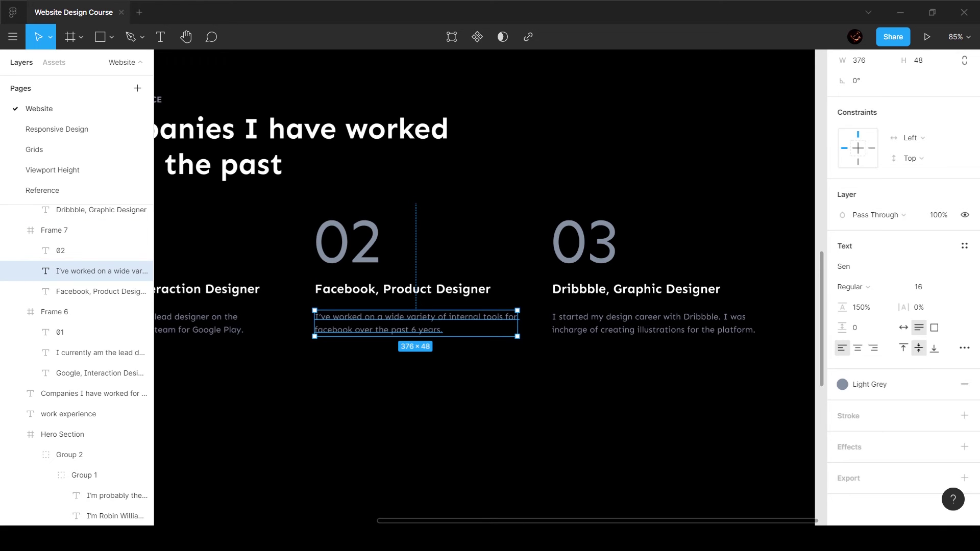
pyautogui.hotkey('ctrl', 'shift', 'Left')
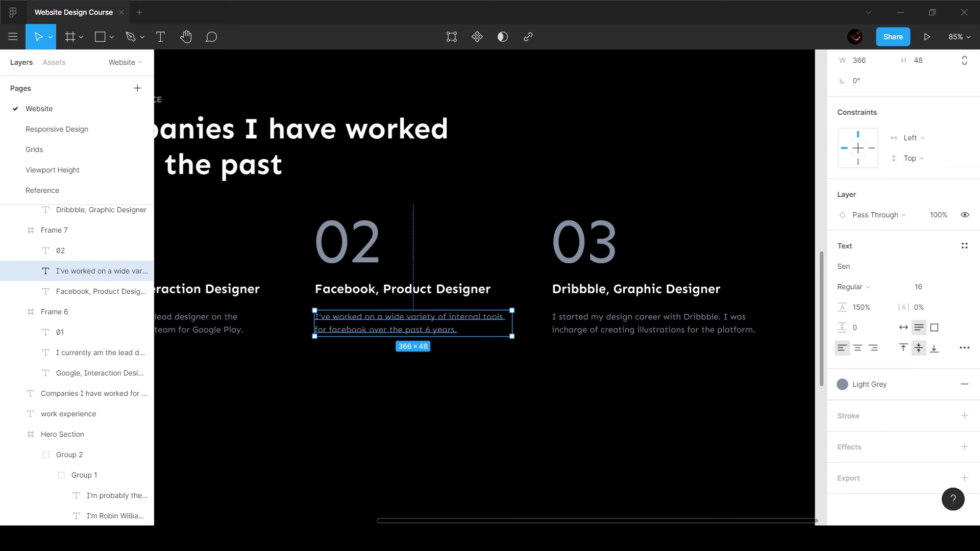
pyautogui.hotkey('ctrl', 'Right')
pyautogui.hotkey('ctrl', 'Right')
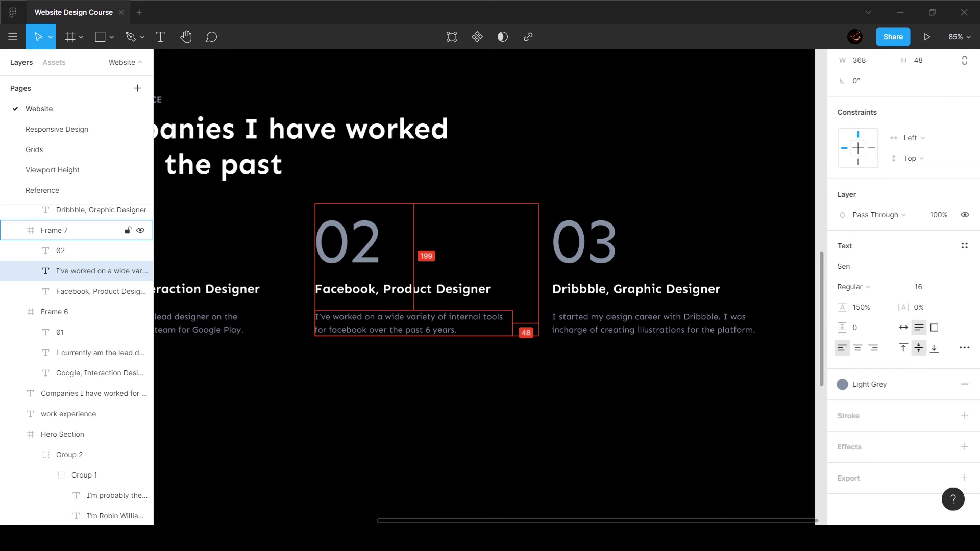
# Narrow the design career description under the Dribbble heading to 368 px wide
pyautogui.keyDown('ctrl'); pyautogui.click(653, 323); pyautogui.keyUp('ctrl')
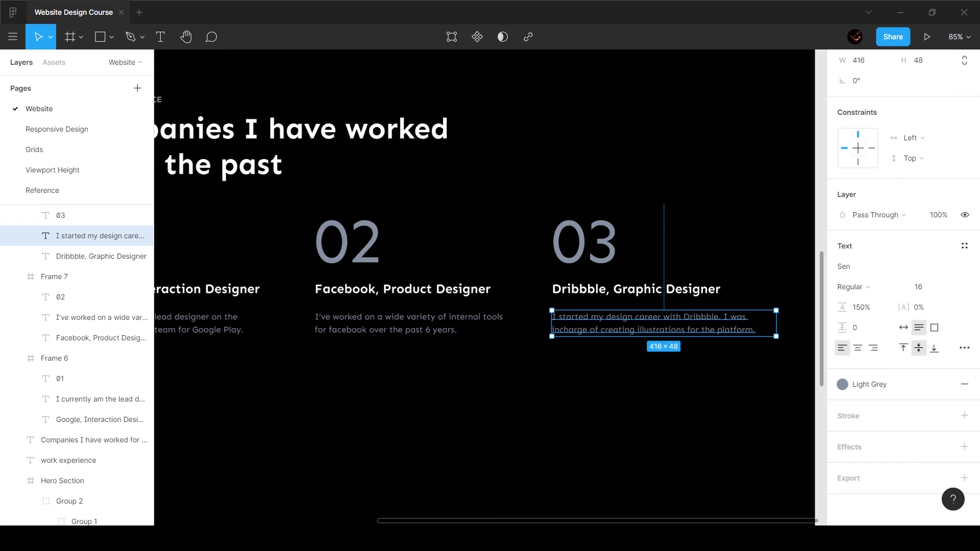
pyautogui.hotkey('ctrl', 'shift', 'Left')
pyautogui.hotkey('ctrl', 'shift', 'Left')
pyautogui.hotkey('ctrl', 'shift', 'Left')
pyautogui.hotkey('ctrl', 'shift', 'Left')
pyautogui.hotkey('ctrl', 'shift', 'Left')
pyautogui.hotkey('ctrl', 'Right')
pyautogui.hotkey('ctrl', 'Right')
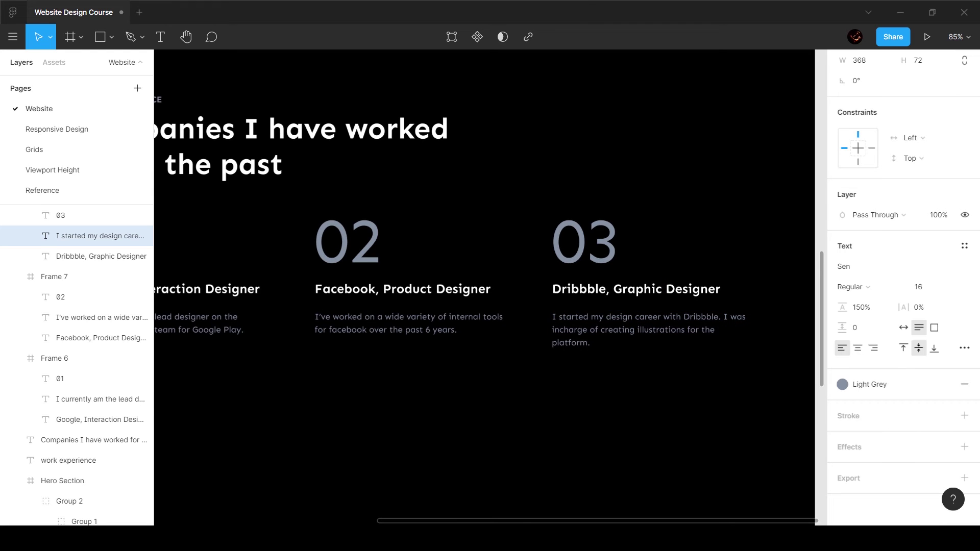
pyautogui.press('Escape')
# Extend the Dribbble column's frame downward to a height of 271 px so it encloses the three-line description
pyautogui.click(663, 269)
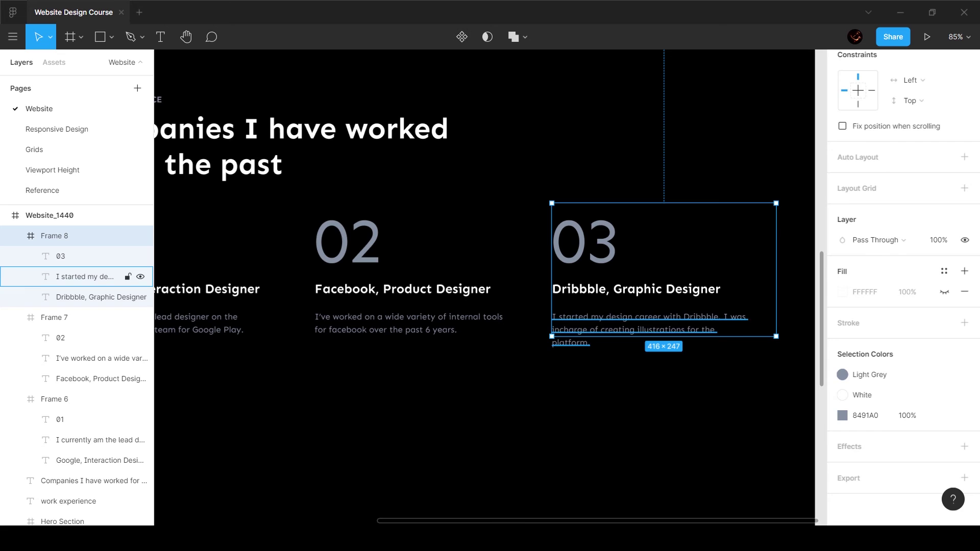
pyautogui.moveTo(551, 337); pyautogui.dragTo(552, 349)
pyautogui.press('Escape')
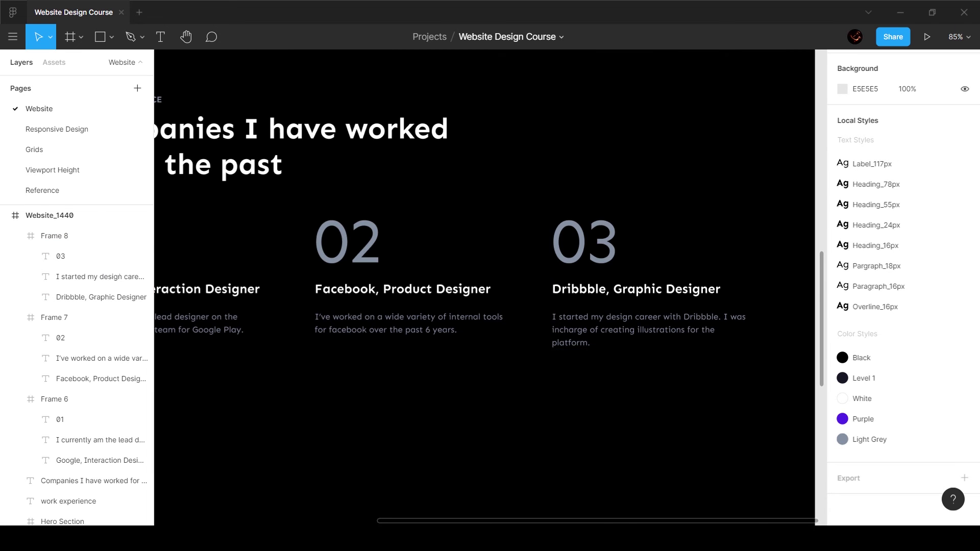
pyautogui.scroll(-3, 387, 291)
pyautogui.click(557, 282)
pyautogui.keyDown('shift'); pyautogui.click(412, 278); pyautogui.keyUp('shift')
pyautogui.keyDown('shift'); pyautogui.click(54, 399); pyautogui.keyUp('shift')
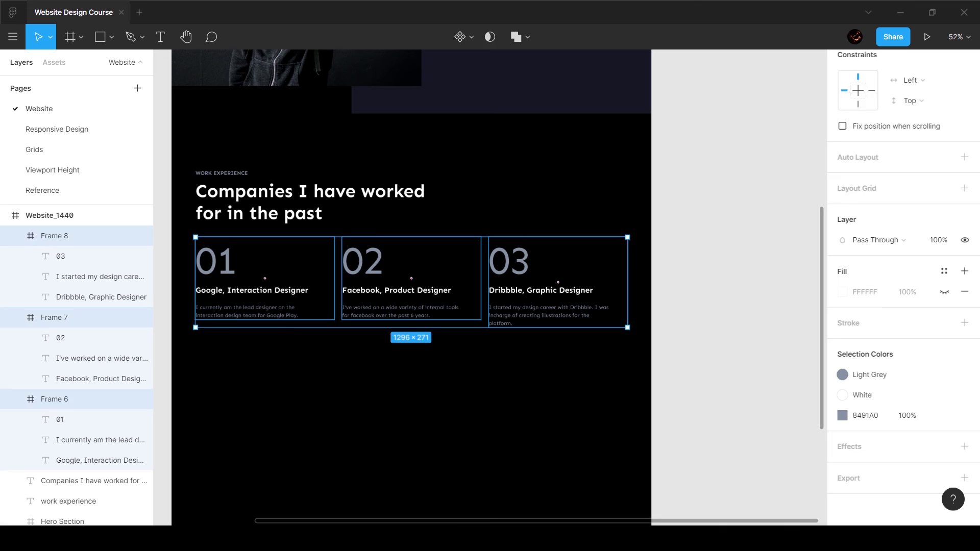
pyautogui.press('Escape')
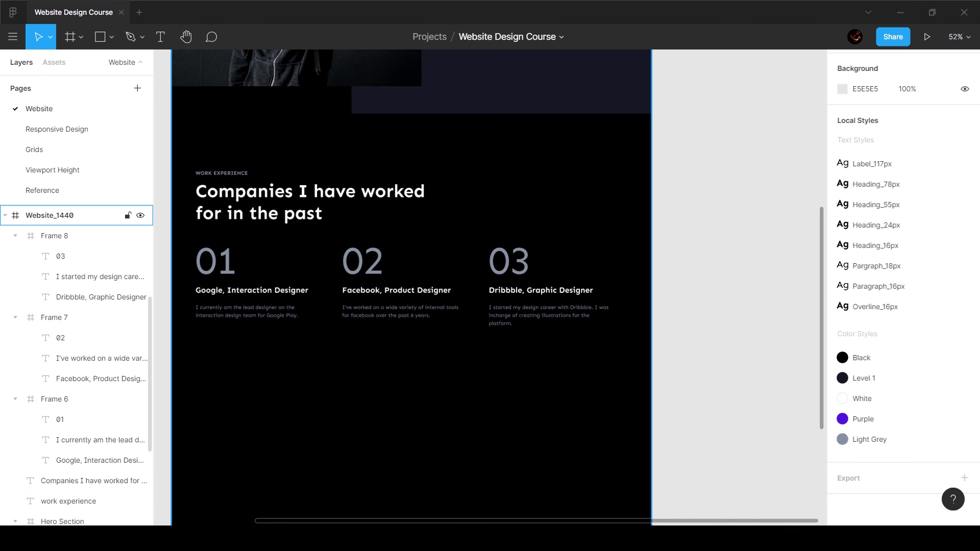
# Color only the word Google in the Website page's first column heading with the Reference page's green fill, 3CC74E
pyautogui.click(42, 190)
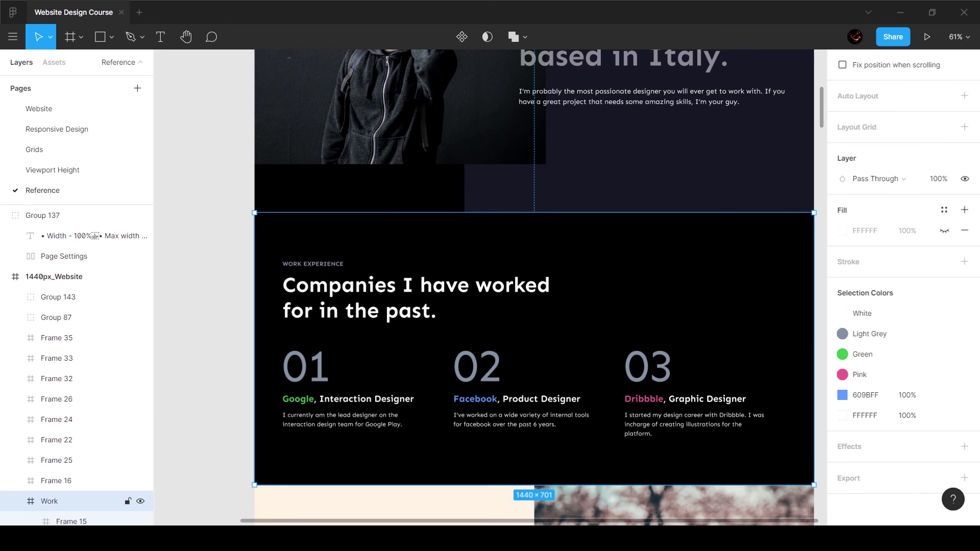
pyautogui.keyDown('ctrl'); pyautogui.doubleClick(348, 399); pyautogui.keyUp('ctrl')
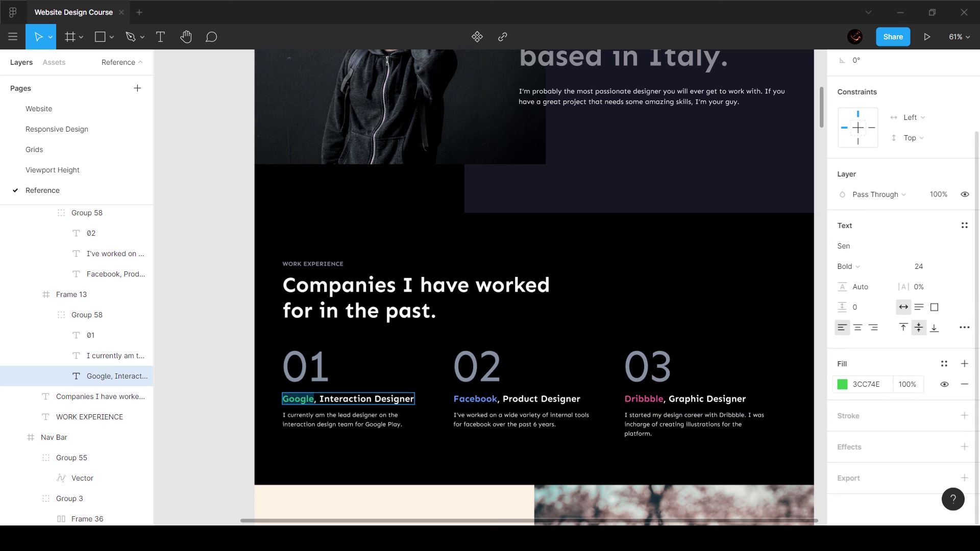
pyautogui.click(39, 108)
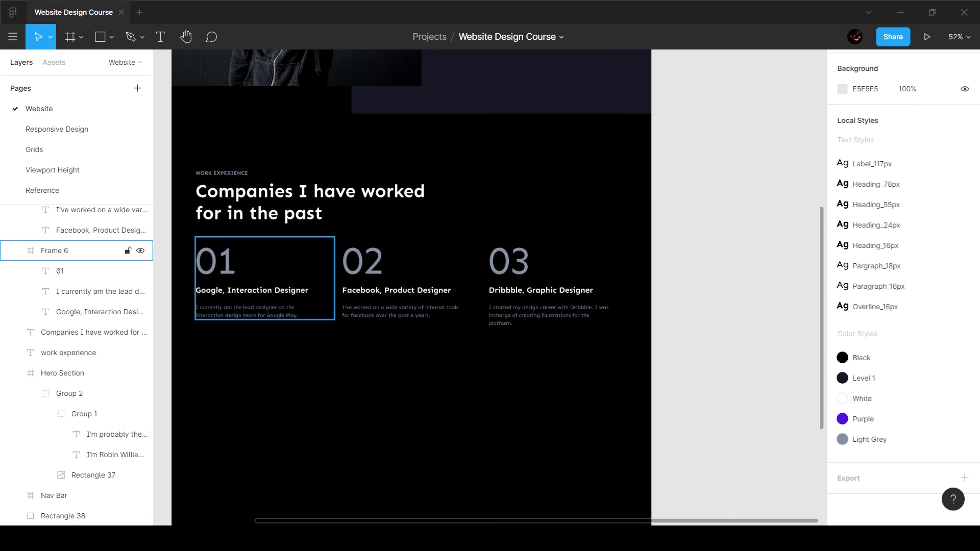
pyautogui.click(55, 251)
pyautogui.click(100, 311)
pyautogui.doubleClick(208, 290)
pyautogui.hscroll(-1, 255, 311)
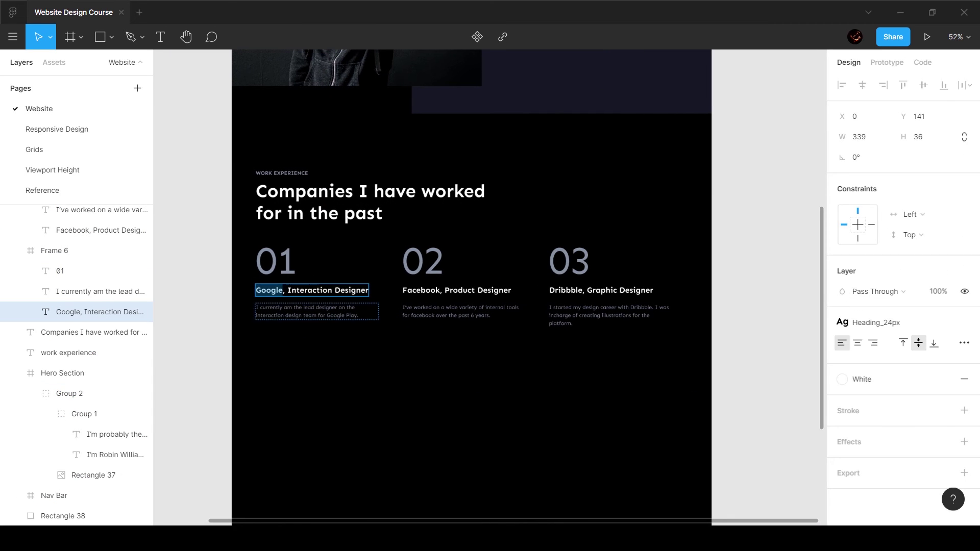
pyautogui.click(944, 379)
pyautogui.click(865, 399)
pyautogui.write('3CC74E')
pyautogui.press('Return')
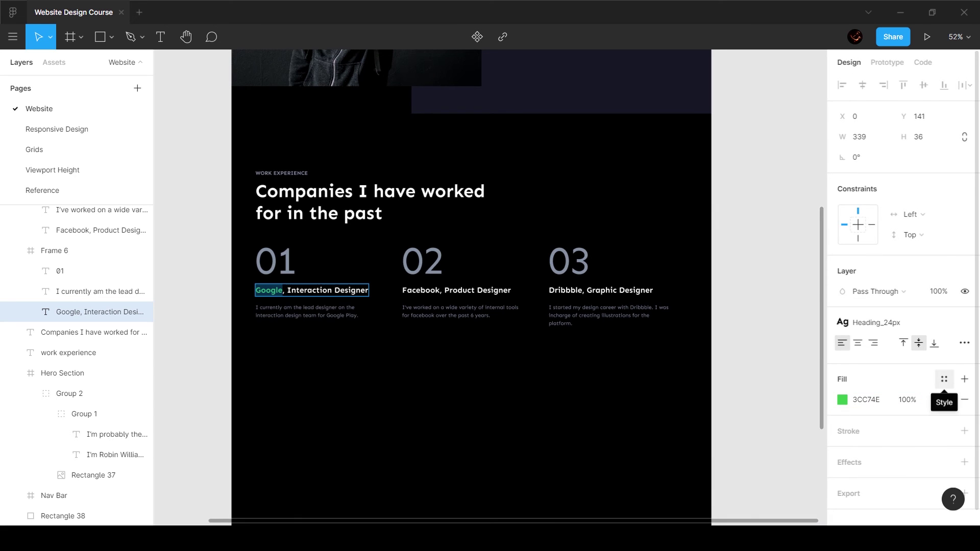
# Save the green fill of the word Google as a new color style named Green_Accent
pyautogui.click(943, 380)
pyautogui.click(957, 403)
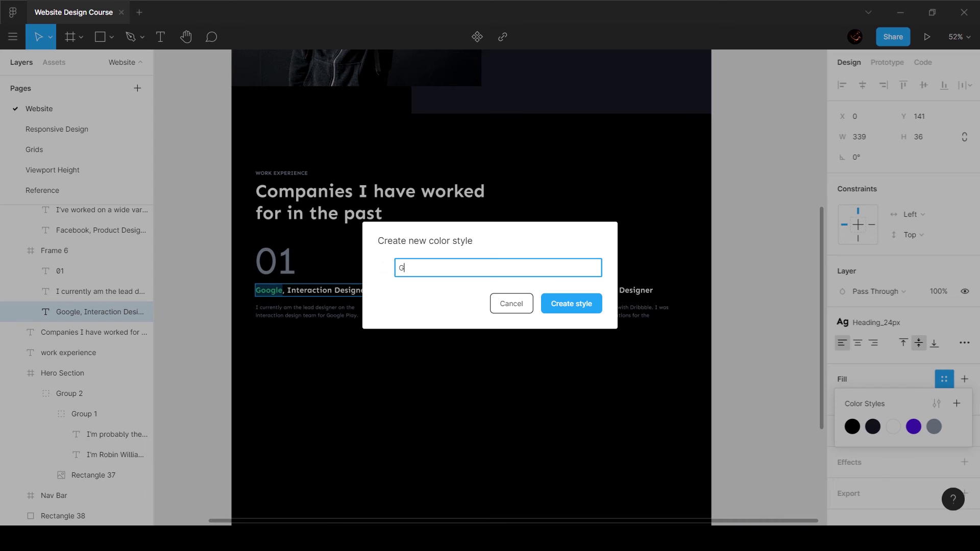
pyautogui.write('Greem')
pyautogui.press('BackSpace')
pyautogui.write('n_Acc')
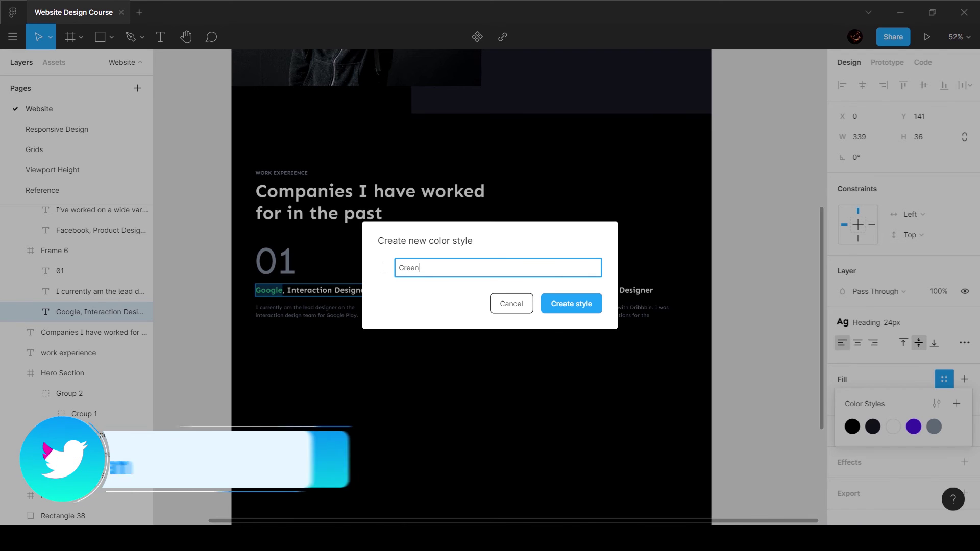
pyautogui.press('Return')
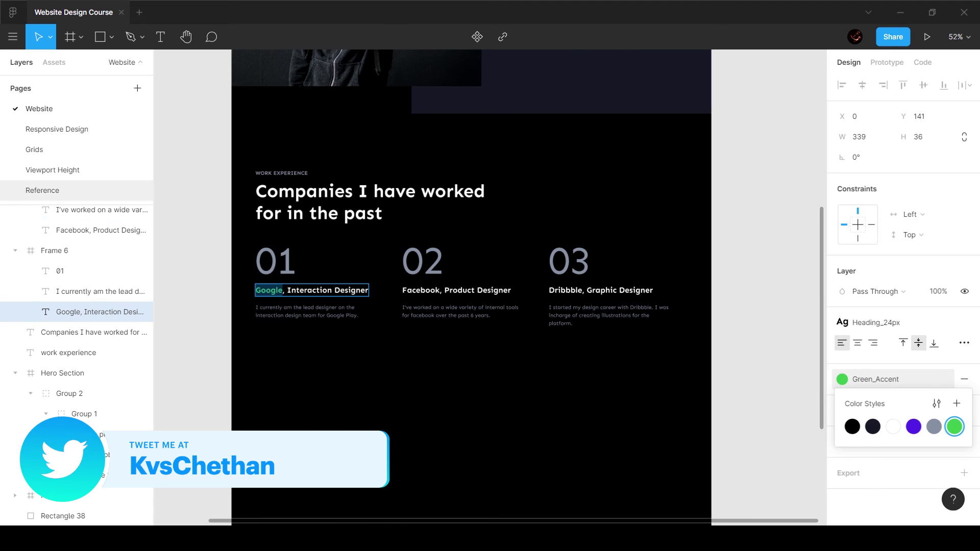
# Copy the fill color value 609BFF of the word Facebook on the Reference page
pyautogui.click(42, 190)
pyautogui.scroll(3, 484, 401)
pyautogui.doubleClick(484, 398)
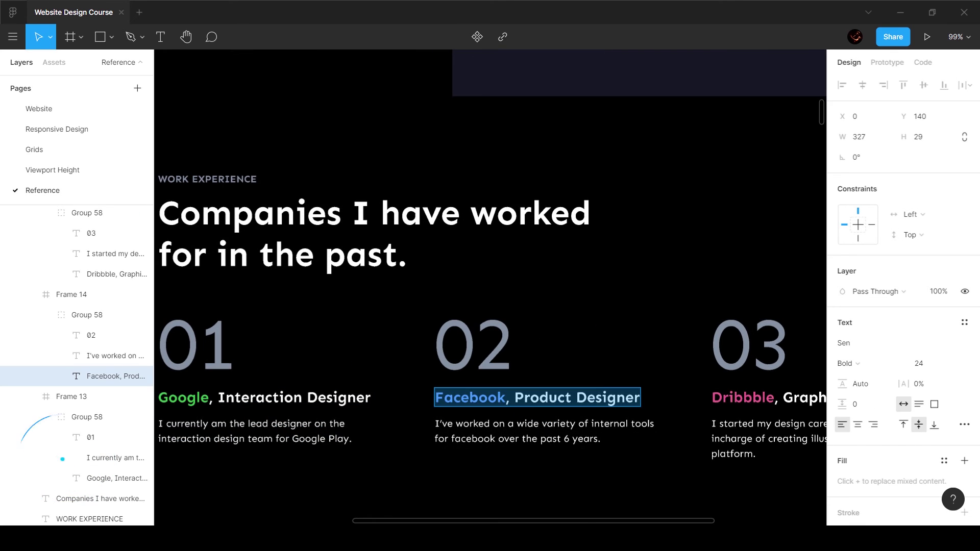
pyautogui.doubleClick(479, 398)
pyautogui.click(866, 482)
pyautogui.hotkey('ctrl', 'c')
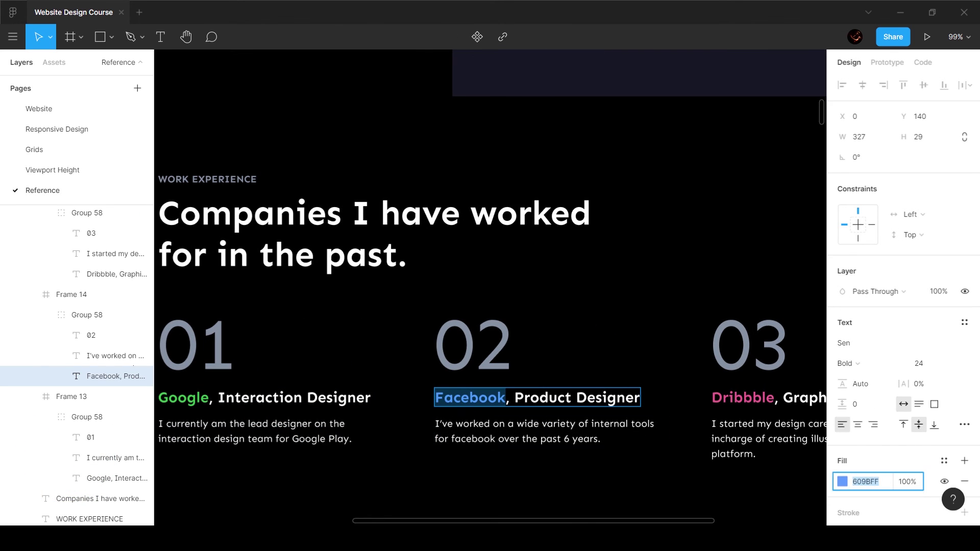
# Replace the White style on the word Facebook in the Website page's second column heading with the copied fill 609BFF
pyautogui.click(38, 108)
pyautogui.scroll(3, 430, 292)
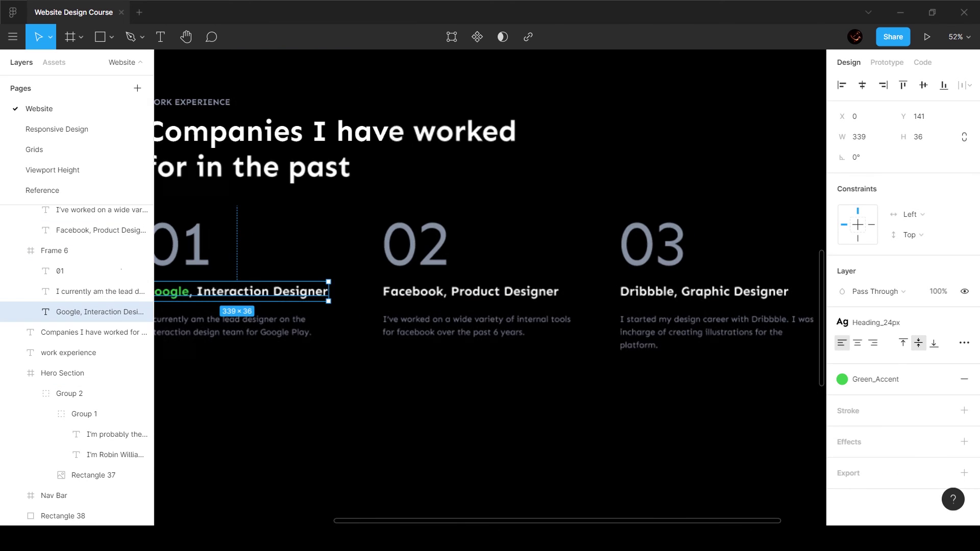
pyautogui.click(431, 292)
pyautogui.doubleClick(413, 292)
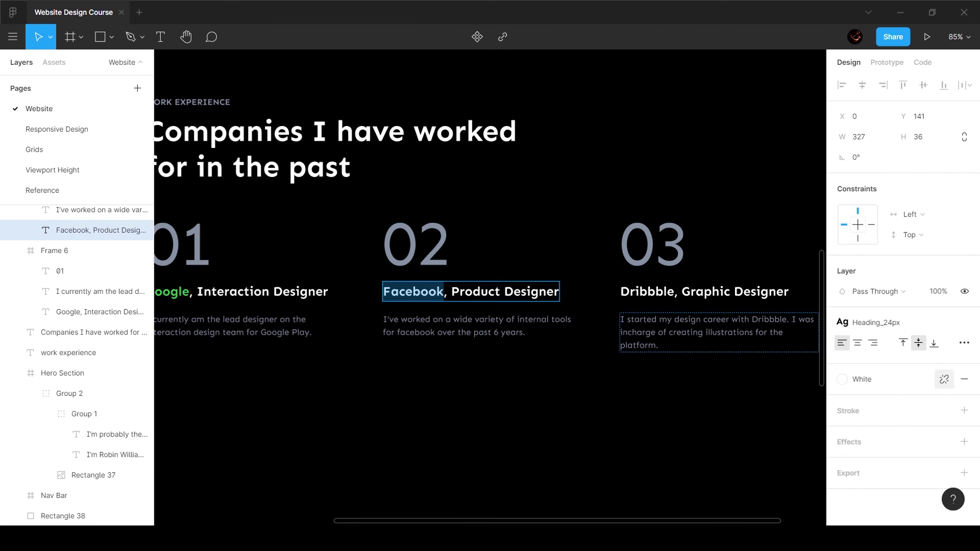
pyautogui.click(943, 379)
pyautogui.click(866, 399)
pyautogui.hotkey('ctrl', 'v')
pyautogui.press('Return')
# Save the blue fill of the word Facebook as a new color style named Blue_Accent
pyautogui.click(944, 380)
pyautogui.click(957, 405)
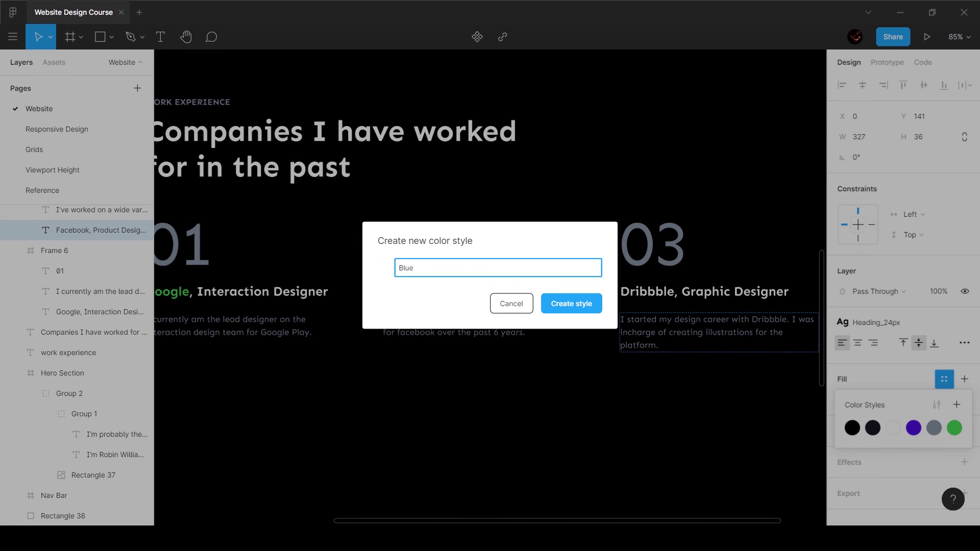
pyautogui.press('Return')
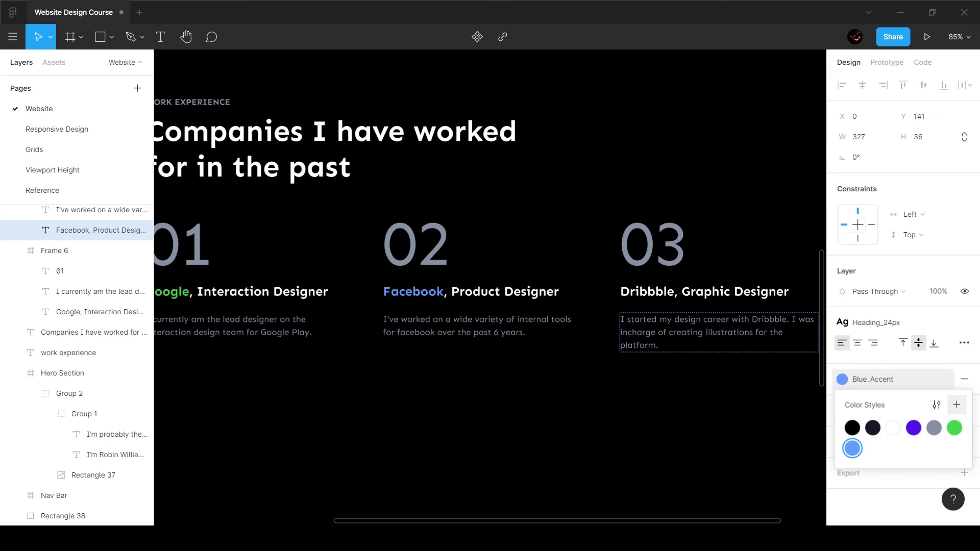
# Copy the fill color value E95D90 of the word Dribbble on the Reference page
pyautogui.click(43, 190)
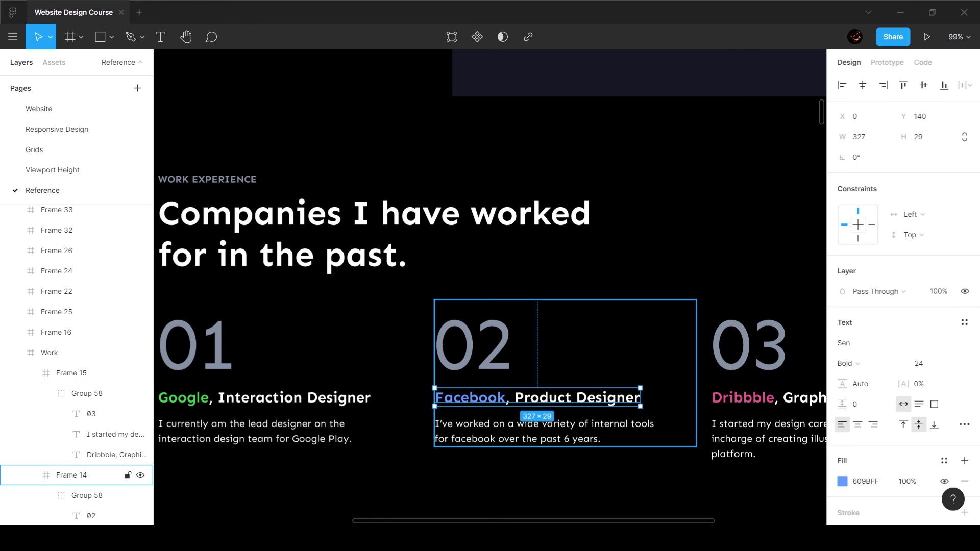
pyautogui.doubleClick(742, 398)
pyautogui.click(774, 398)
pyautogui.click(866, 481)
pyautogui.hotkey('ctrl', 'c')
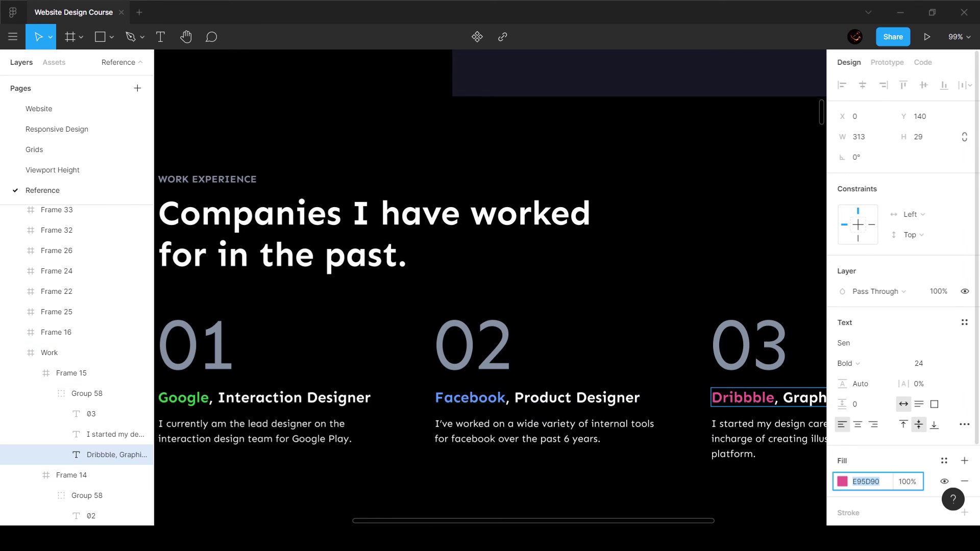
# Replace the White style on the word Dribbble in the Website page's third column heading with the copied fill E95D90
pyautogui.click(38, 109)
pyautogui.doubleClick(704, 291)
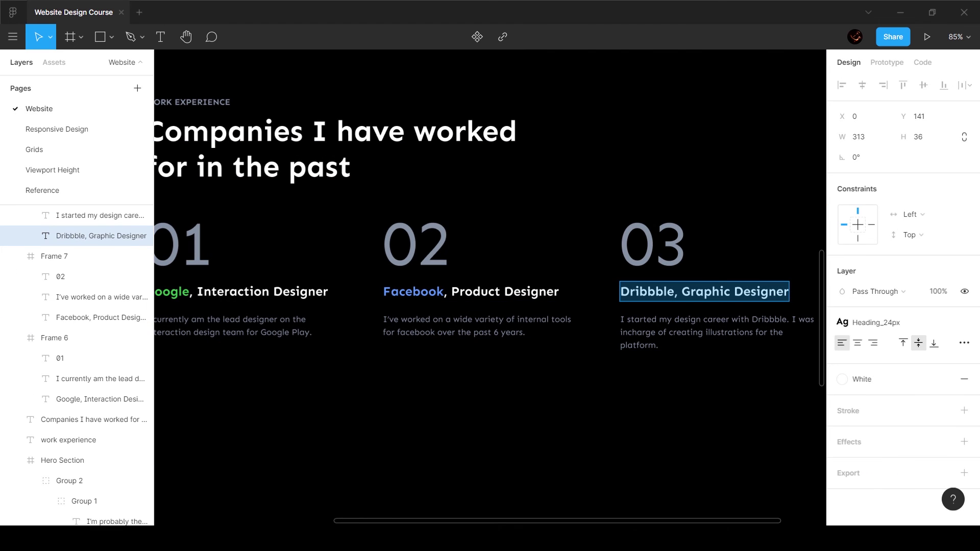
pyautogui.moveTo(621, 291)
pyautogui.mouseDown()
pyautogui.moveTo(667, 291)
pyautogui.moveTo(617, 291)
pyautogui.mouseUp()
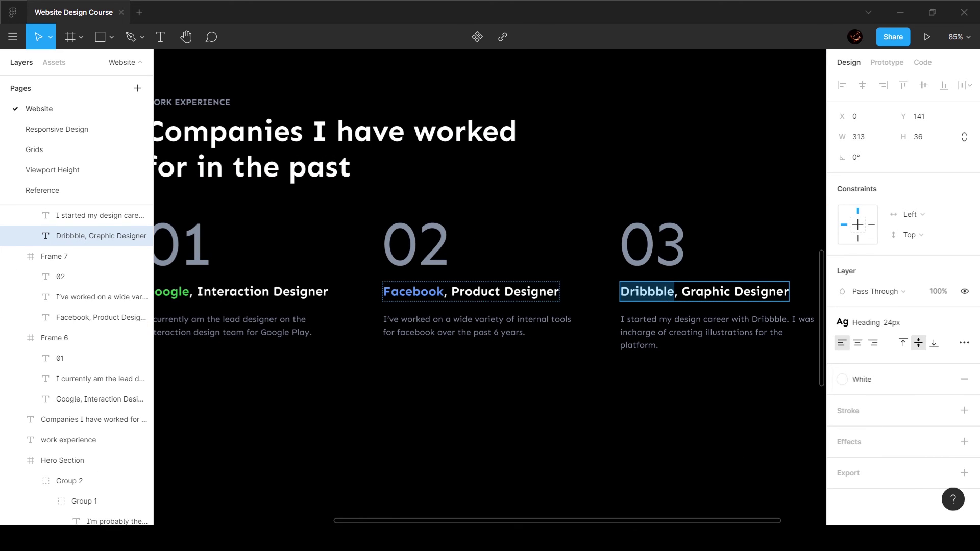
pyautogui.click(944, 379)
pyautogui.click(873, 400)
pyautogui.hotkey('ctrl', 'v')
pyautogui.press('Return')
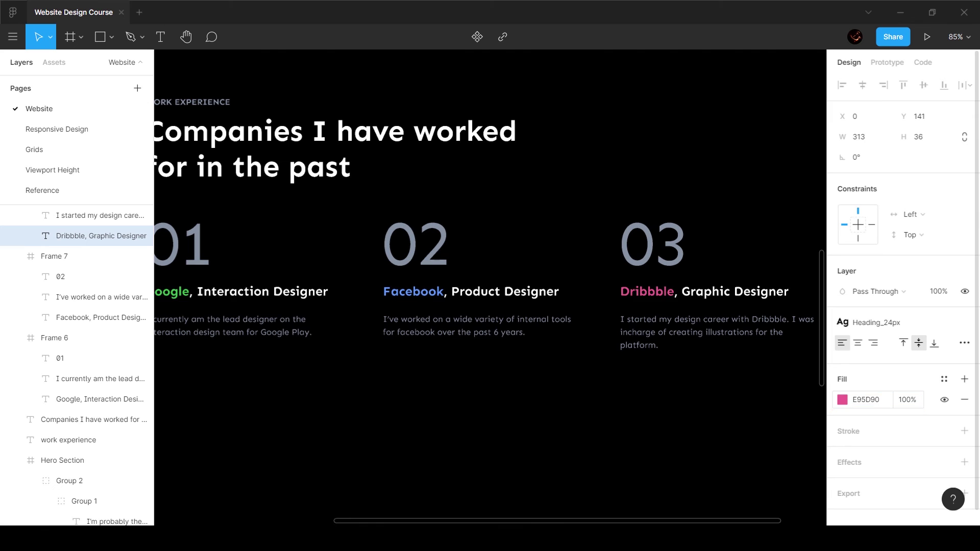
# Save the pink fill of the word Dribbble as a new color style named Pink
pyautogui.click(943, 379)
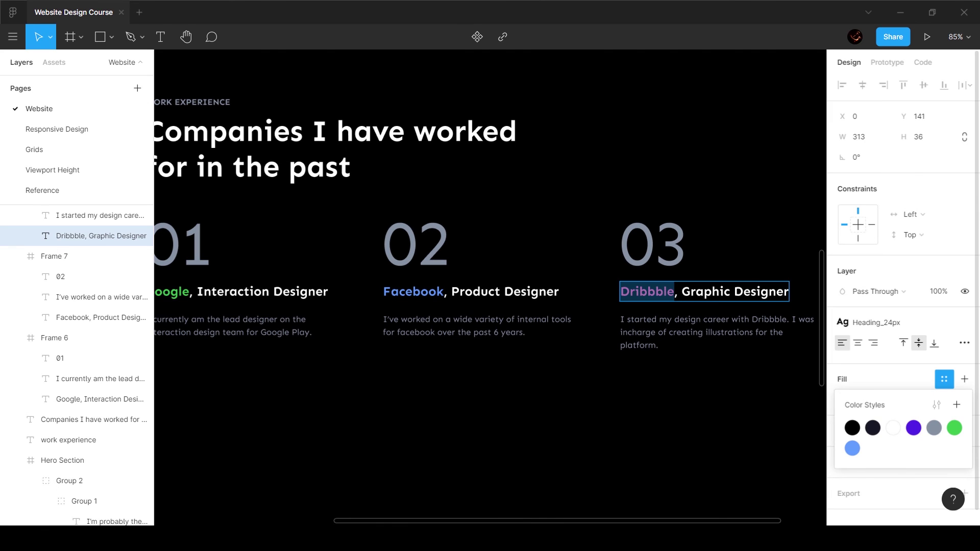
pyautogui.click(956, 404)
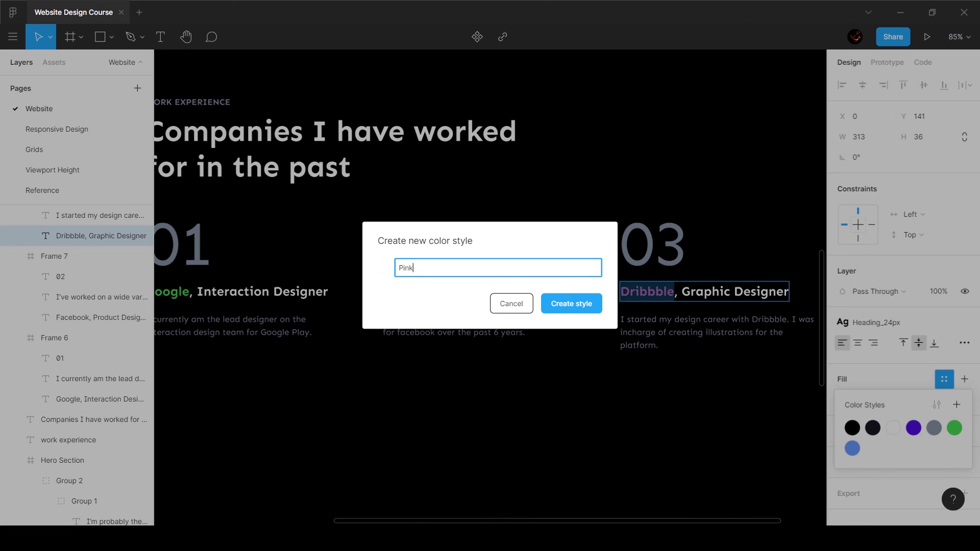
pyautogui.press('Return')
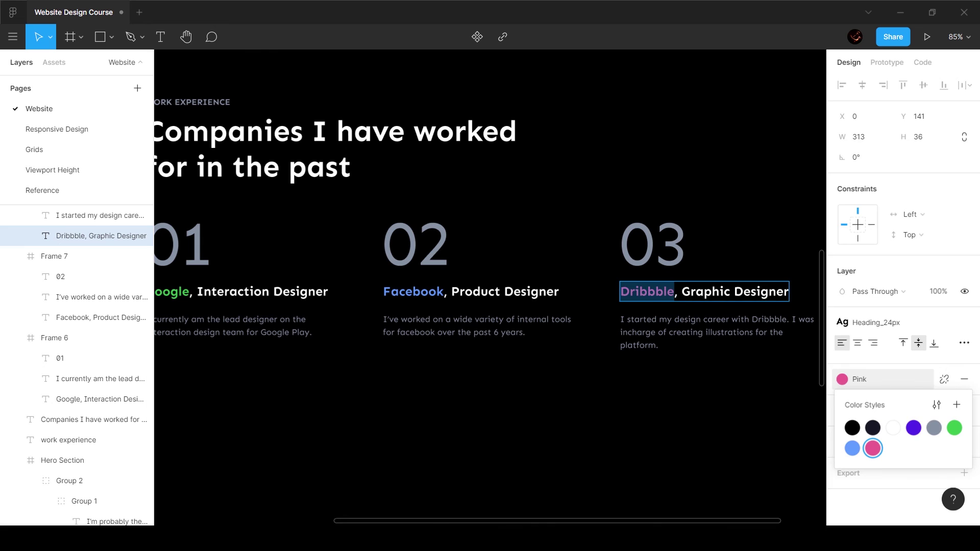
pyautogui.press('Escape')
# Open the Pink color style from the local styles for editing
pyautogui.scroll(-5, 597, 201)
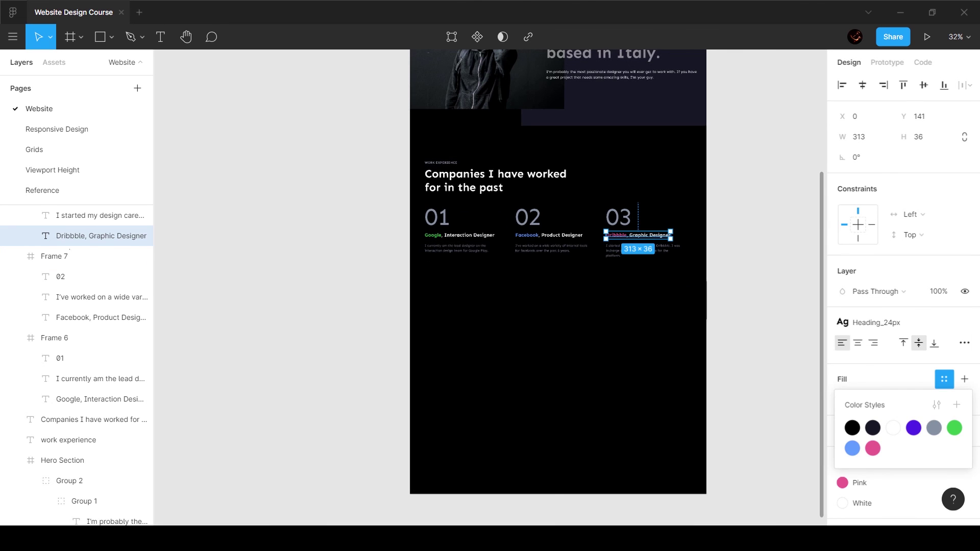
pyautogui.click(744, 203)
pyautogui.scroll(-2, 903, 380)
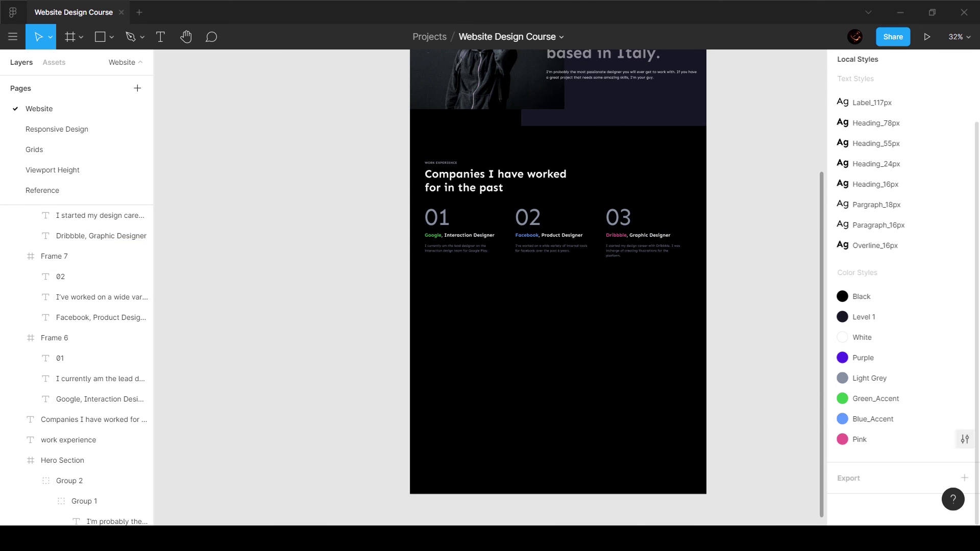
pyautogui.click(965, 439)
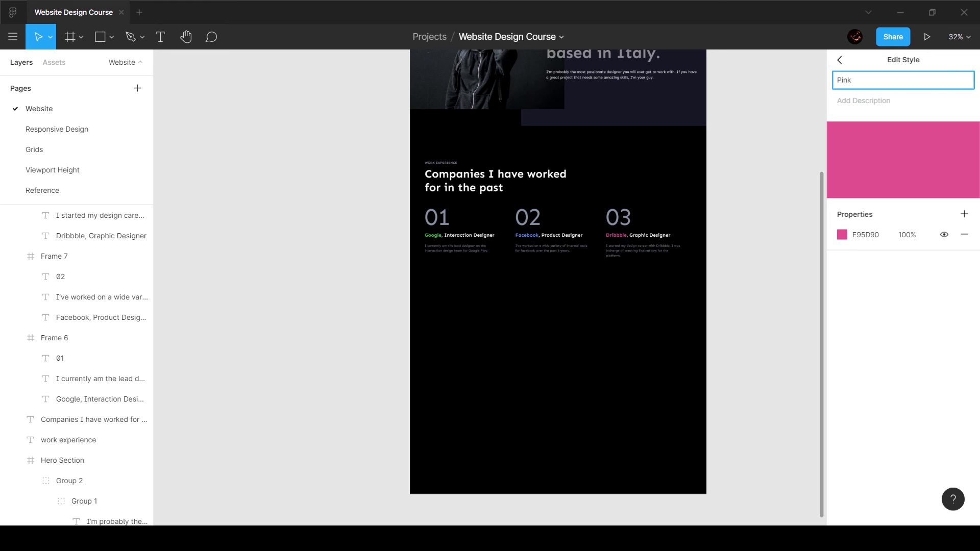
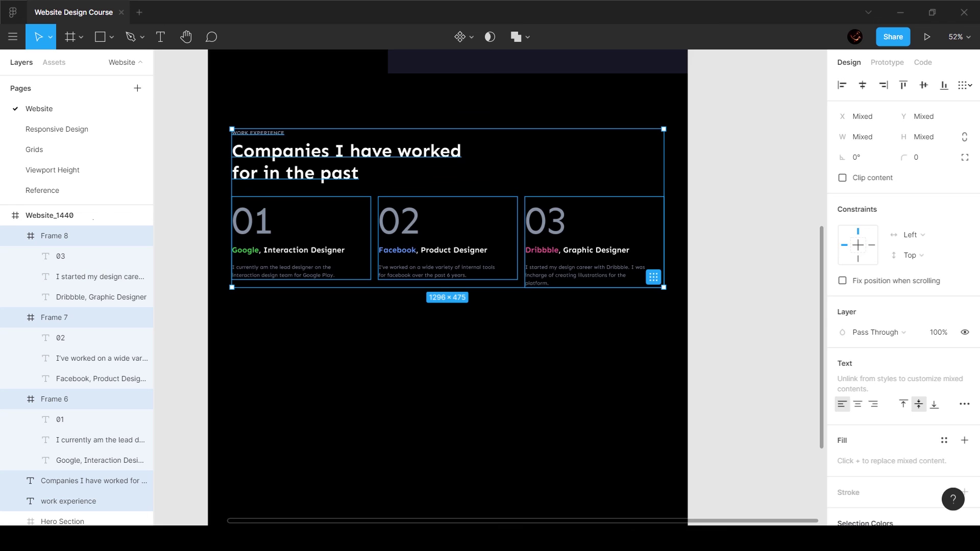
# Wrap the work experience label, heading and three company columns in one frame and widen it to 1440 on both sides
pyautogui.rightClick(401, 138)
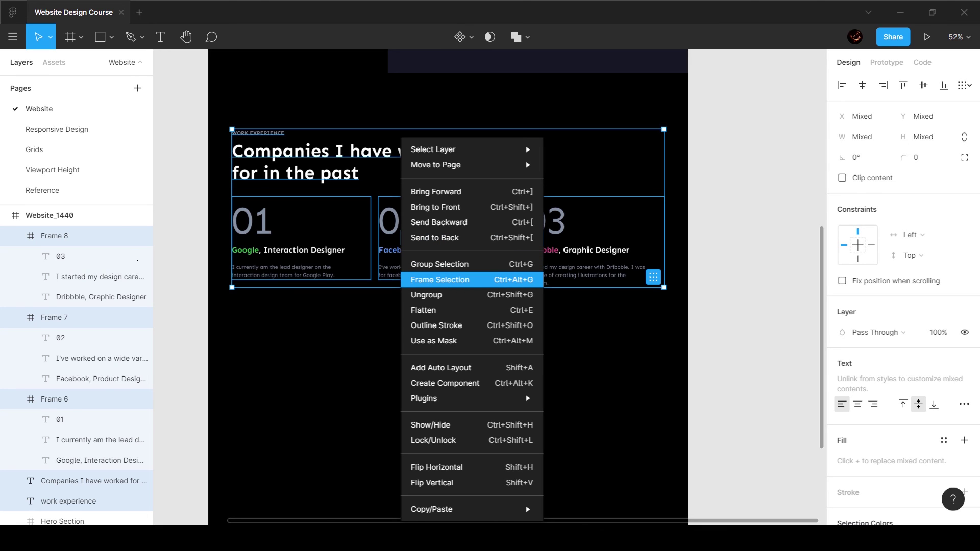
pyautogui.click(440, 279)
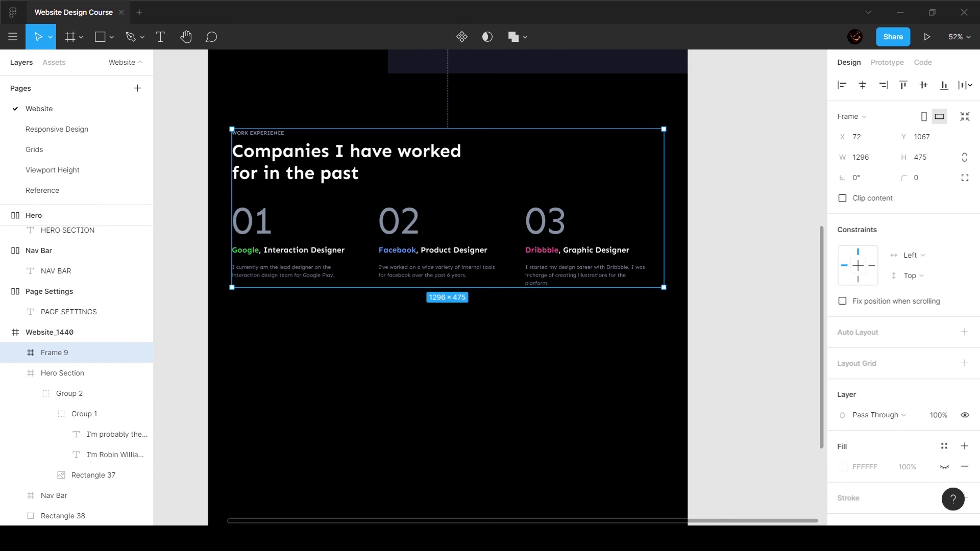
pyautogui.moveTo(663, 208); pyautogui.dragTo(687, 209)
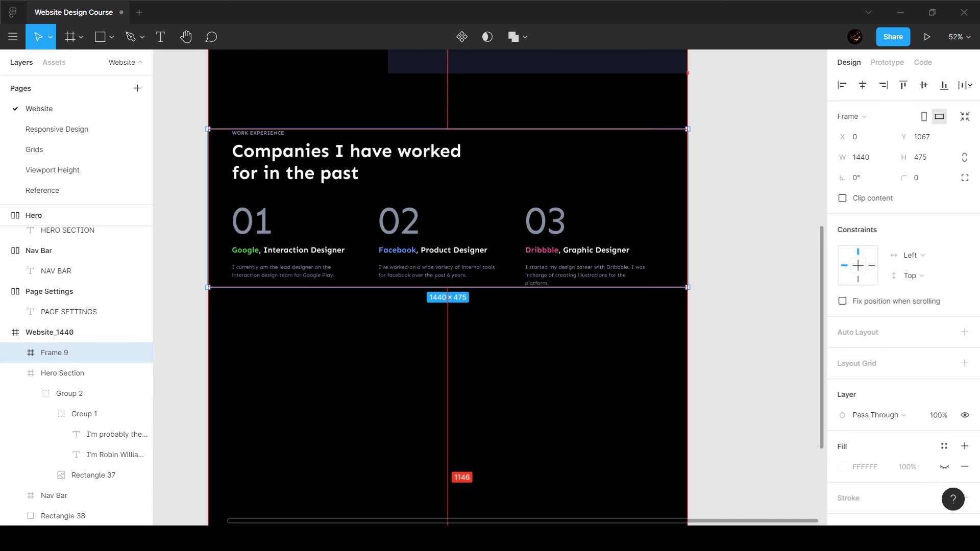
# Duplicate the HERO SECTION label with its bullet notes and place the copy straight below, beside the work experience section
pyautogui.scroll(-3, 412, 236)
pyautogui.scroll(5, 434, 285)
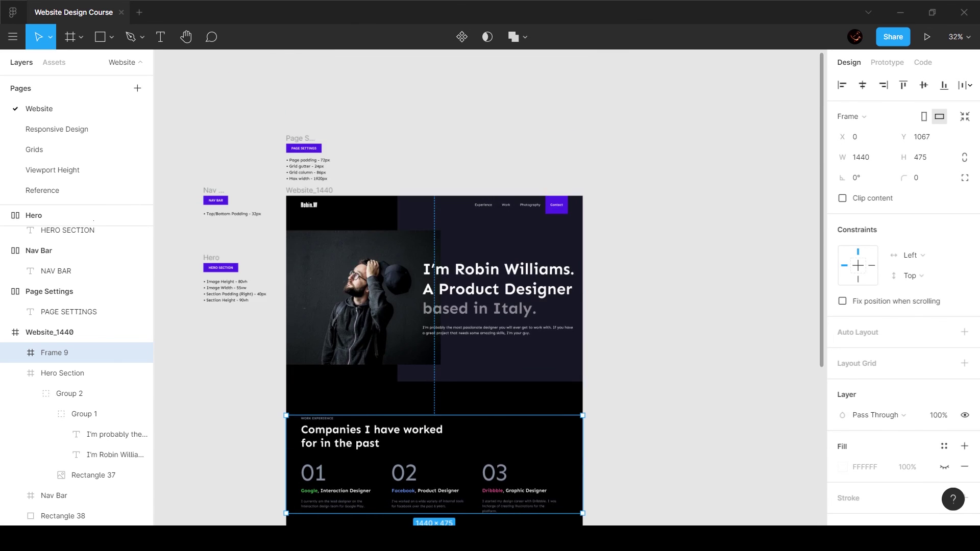
pyautogui.scroll(6, 311, 169)
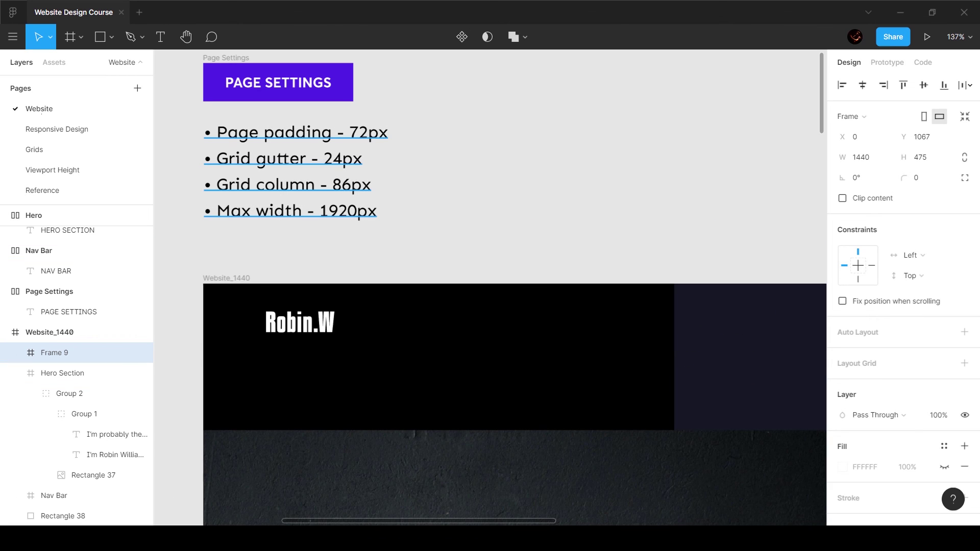
pyautogui.scroll(-6, 479, 231)
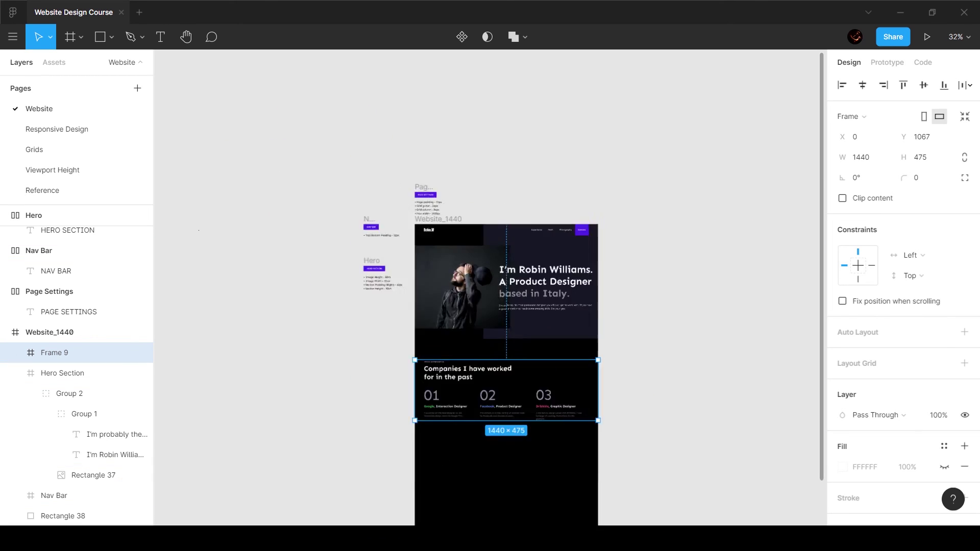
pyautogui.scroll(-2, 509, 246)
pyautogui.scroll(4, 502, 326)
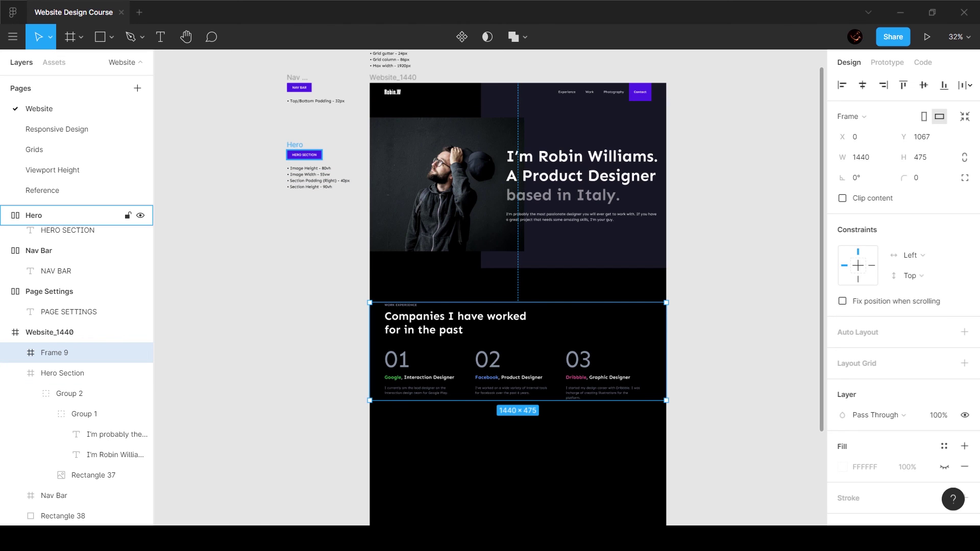
pyautogui.click(304, 154)
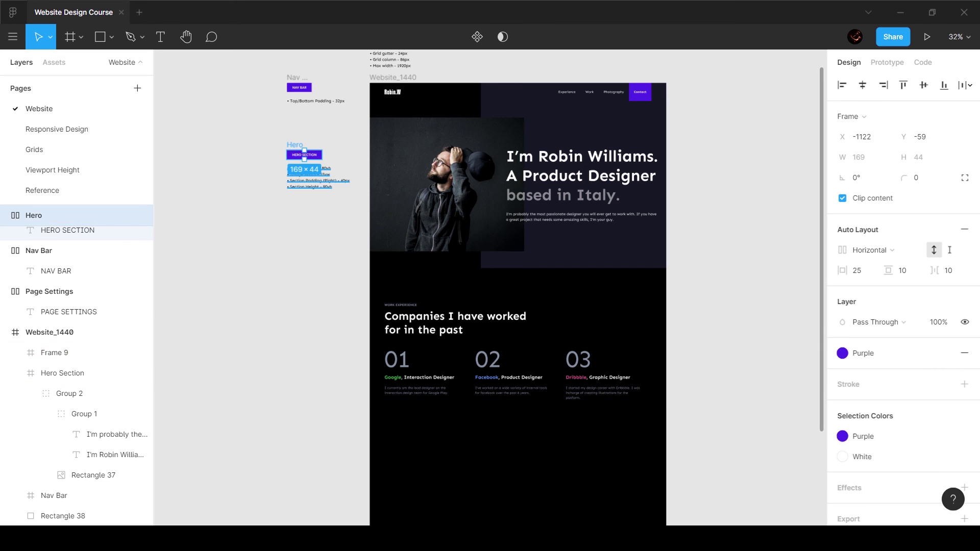
pyautogui.keyDown('shift'); pyautogui.click(309, 178); pyautogui.keyUp('shift')
pyautogui.moveTo(309, 178); pyautogui.dragTo(305, 331)
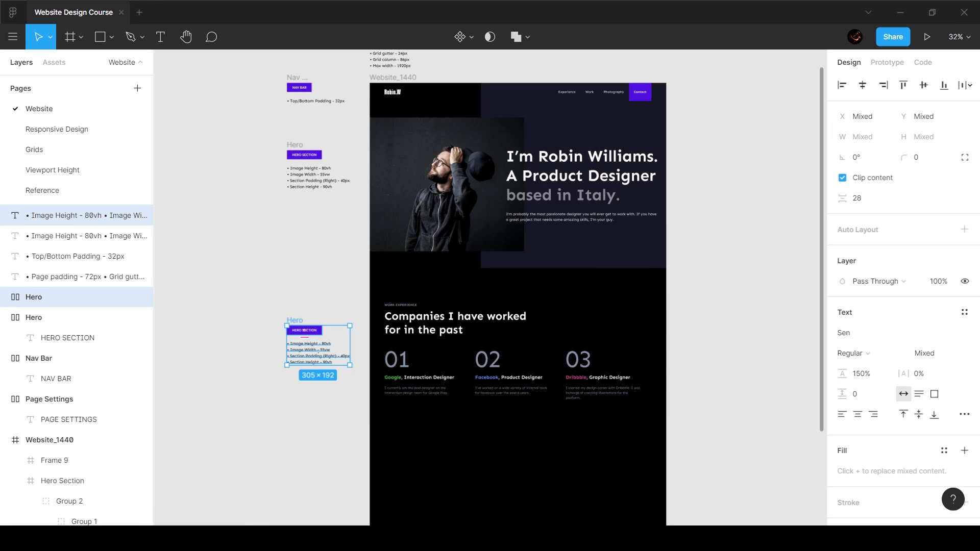
# Retitle the duplicated purple label as EXPERIENCE SECTION
pyautogui.hotkey('shift', '2')
pyautogui.press('Escape')
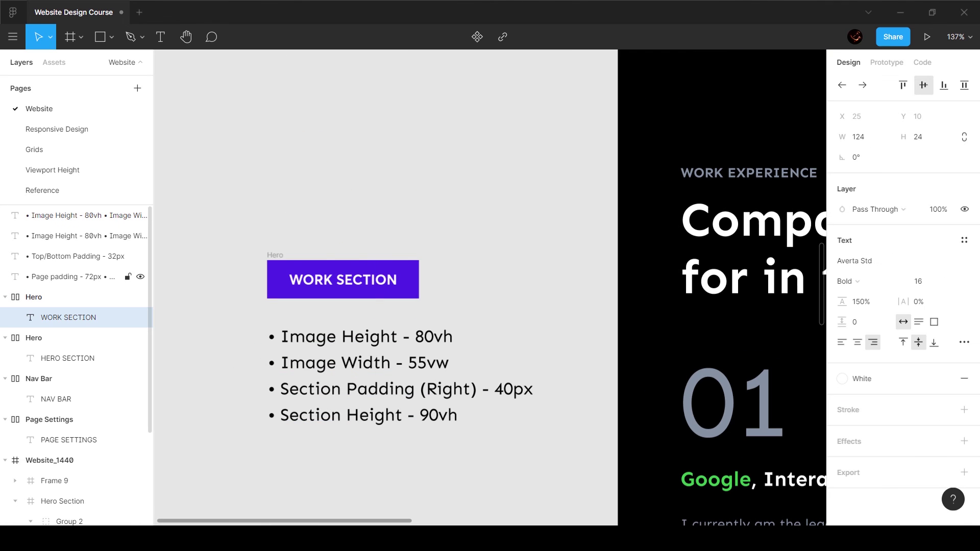
pyautogui.press('Return')
pyautogui.write('EXP SECTION')
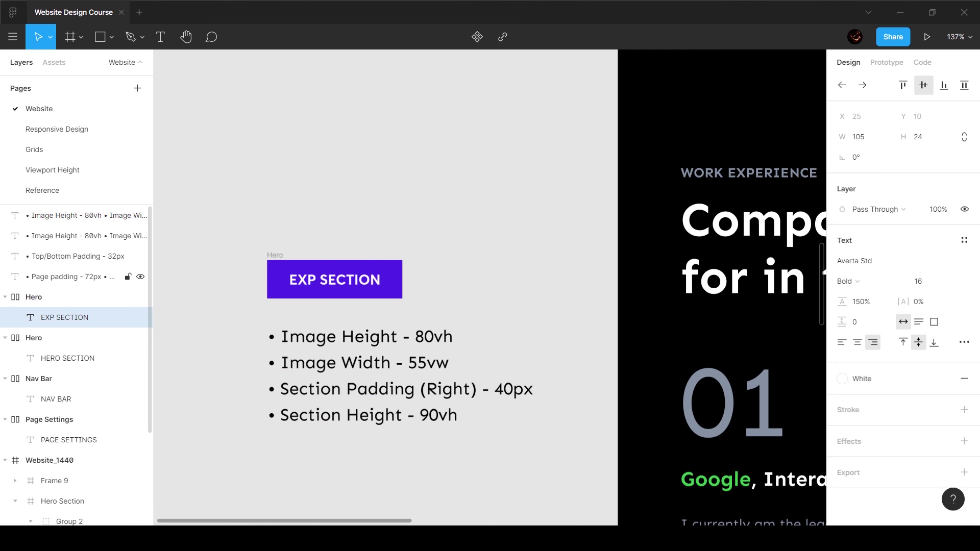
pyautogui.write('ERIENCE')
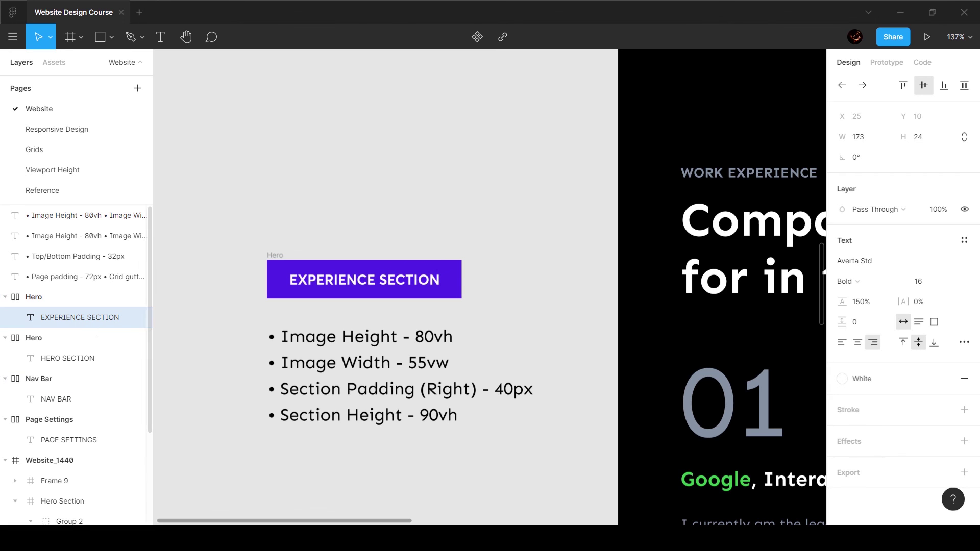
# Replace the duplicated hero notes under the EXPERIENCE SECTION label with the single bullet "Top/Bottom Padding - 120px"
pyautogui.moveTo(282, 337); pyautogui.dragTo(457, 415)
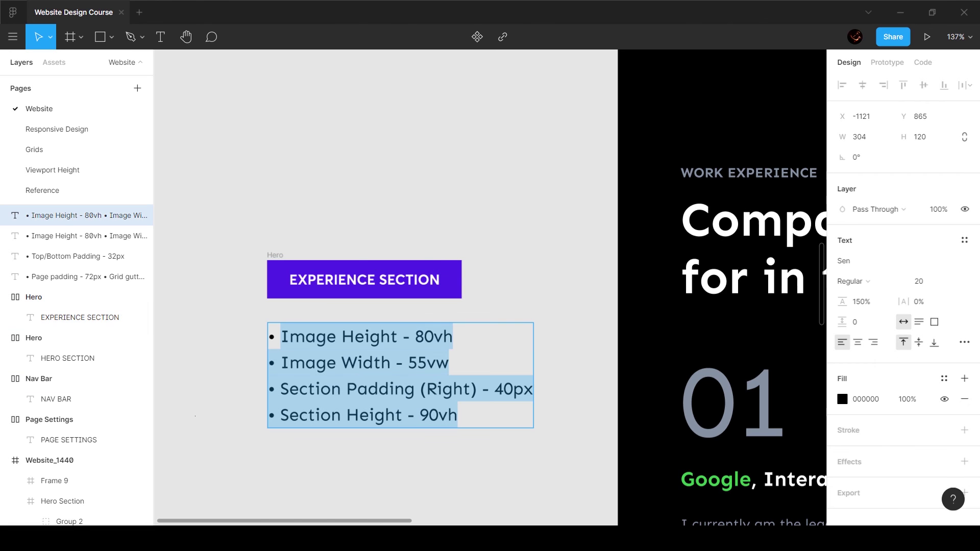
pyautogui.write('Top/B')
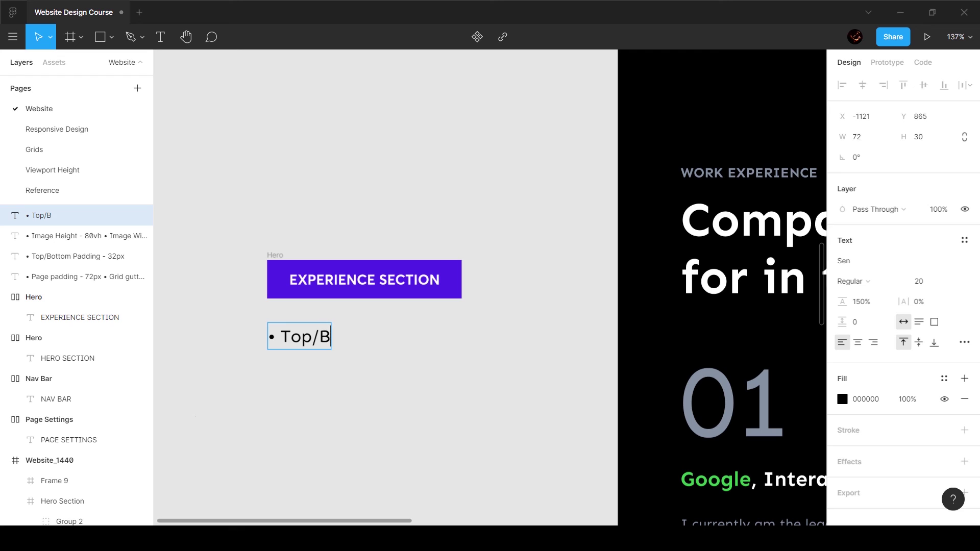
pyautogui.write('ottom {addin')
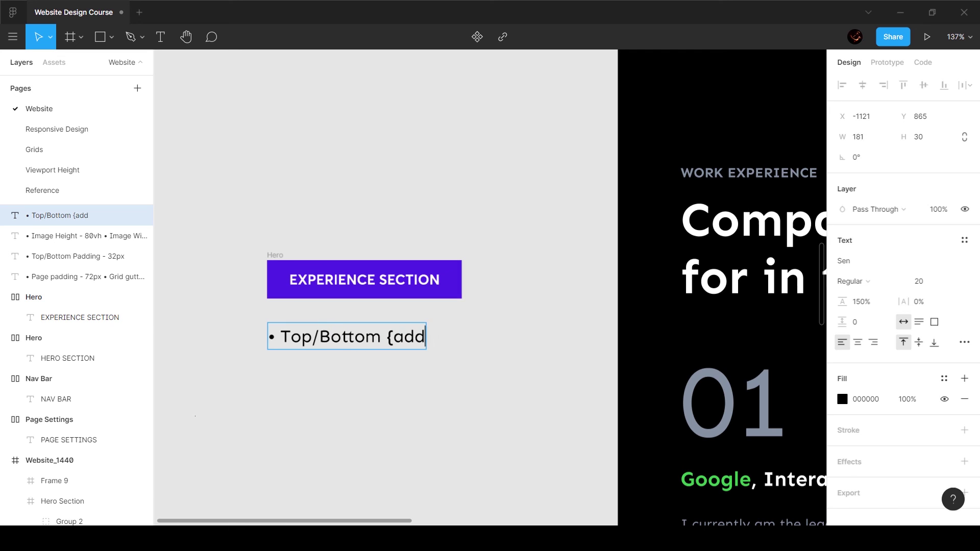
pyautogui.press('BackSpace')
pyautogui.press('BackSpace')
pyautogui.press('BackSpace')
pyautogui.press('BackSpace')
pyautogui.press('BackSpace')
pyautogui.press('BackSpace')
pyautogui.write('Pa')
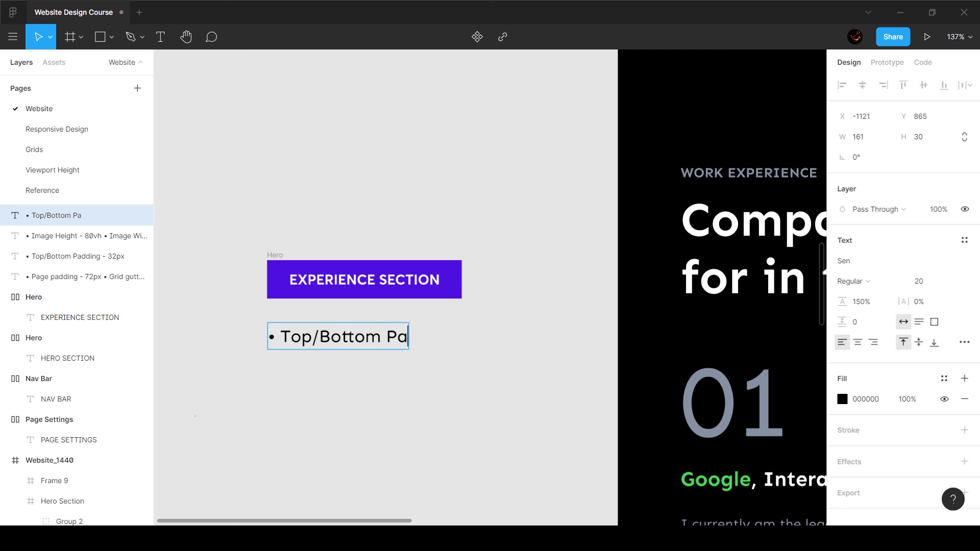
pyautogui.write('dding')
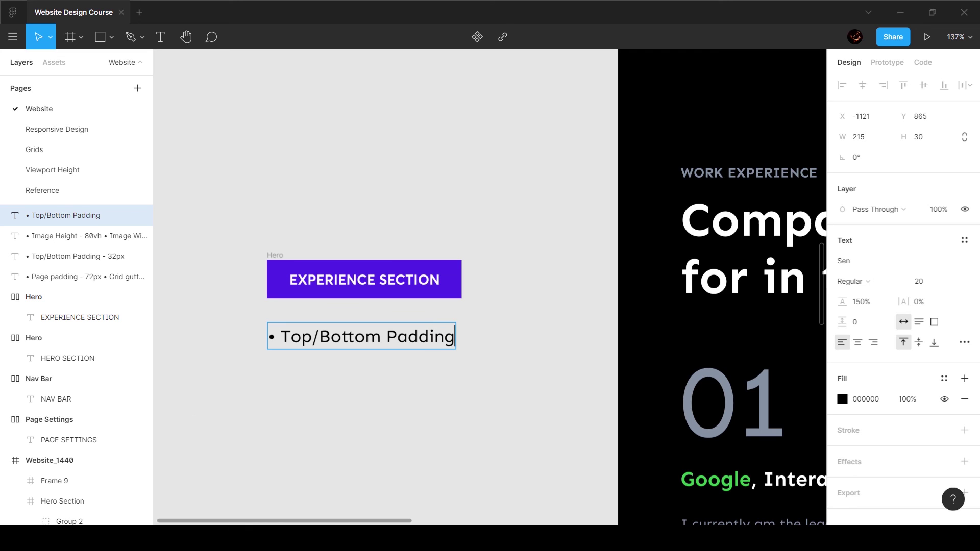
pyautogui.write(' -120')
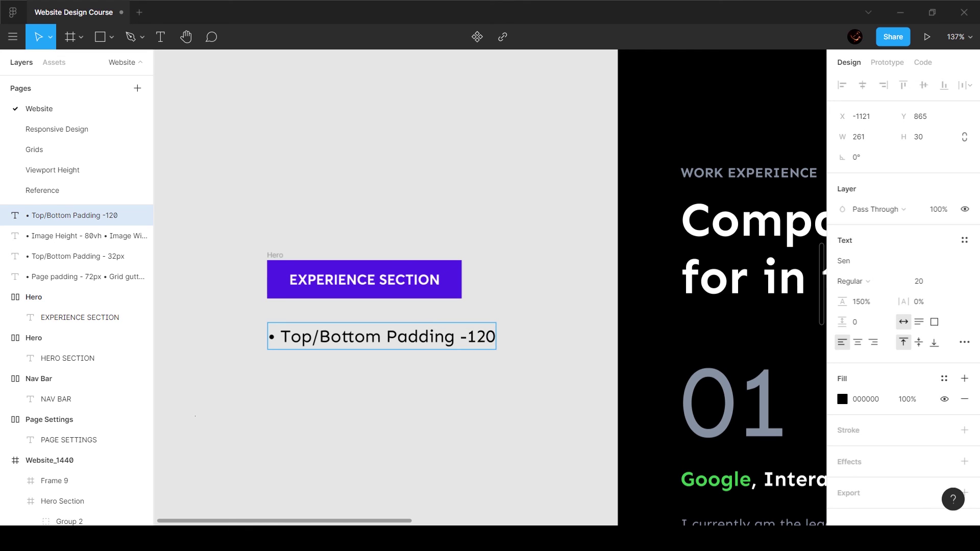
pyautogui.write('px')
pyautogui.press('Escape')
pyautogui.press('Escape')
# Nudge the work experience frame up to Y 1018, leaving 120 px of space below the Hero Section
pyautogui.scroll(-5, 522, 420)
pyautogui.click(602, 413)
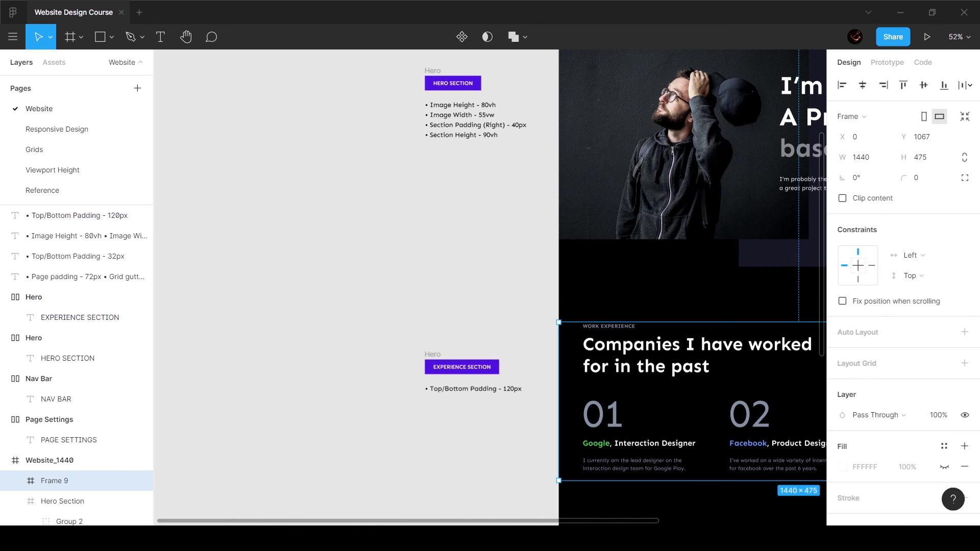
pyautogui.hscroll(6, 490, 287)
pyautogui.press('alt')
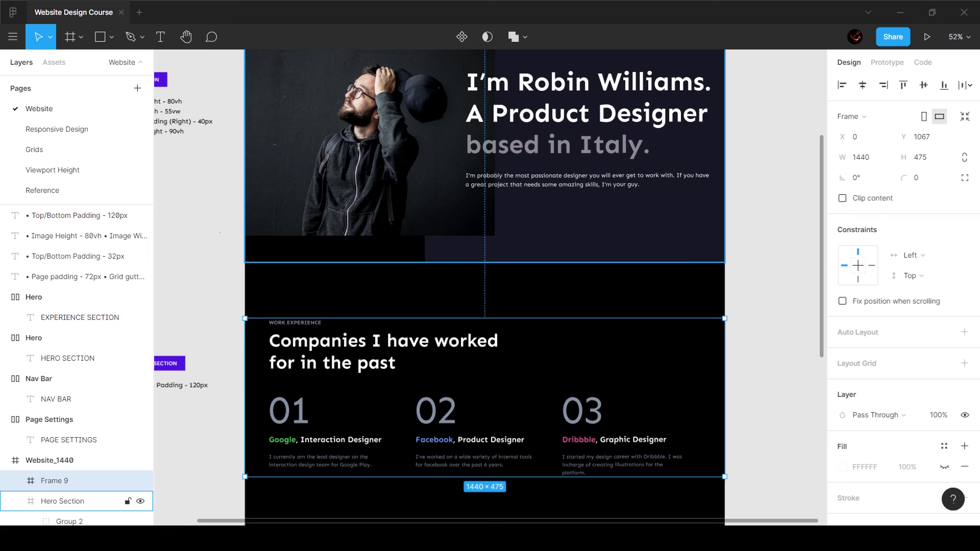
pyautogui.hotkey('shift', 'Up')
pyautogui.hotkey('shift', 'Up')
pyautogui.hotkey('shift', 'Up')
pyautogui.press('alt')
pyautogui.hotkey('shift', 'Up')
pyautogui.press('alt')
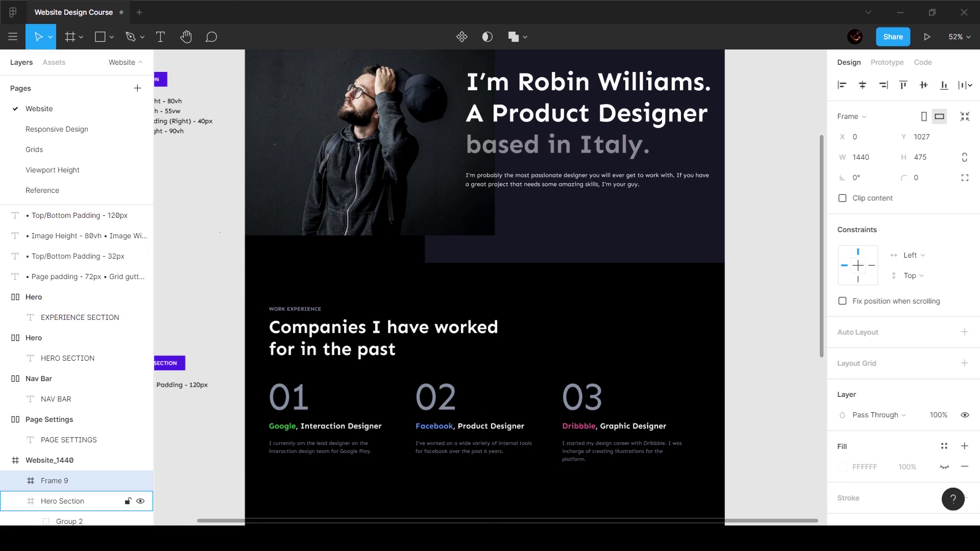
pyautogui.hotkey('shift', 'Up')
pyautogui.press('alt')
pyautogui.press('Up')
pyautogui.press('alt')
pyautogui.press('Down')
pyautogui.press('Down')
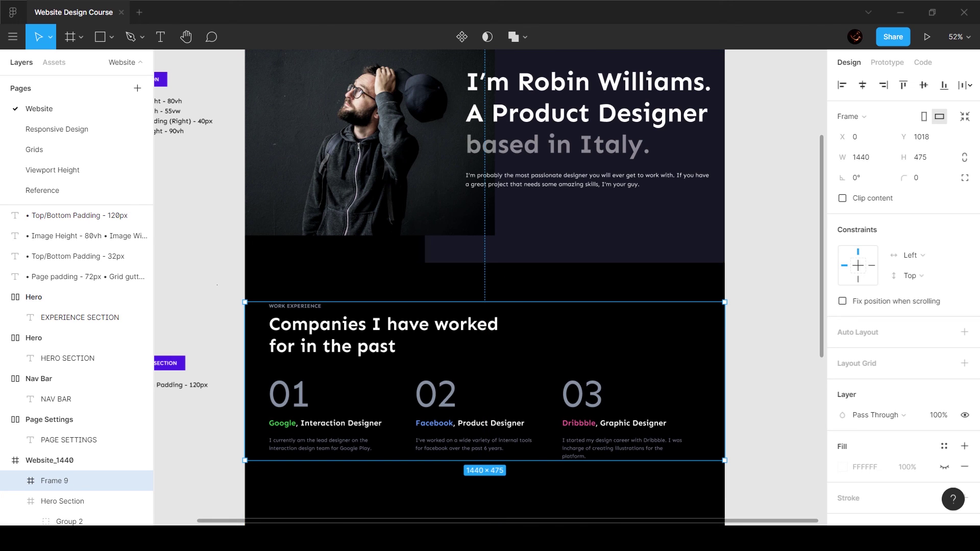
# Extend the work experience frame equally above and below its content to 1440 × 711, with its upper edge at Y 900
pyautogui.moveTo(245, 302); pyautogui.dragTo(245, 276)
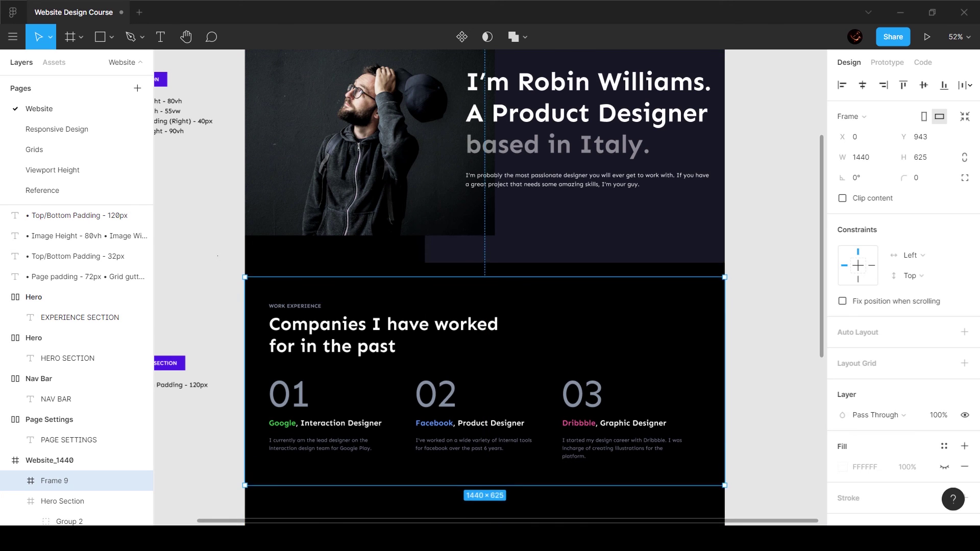
pyautogui.moveTo(485, 485); pyautogui.dragTo(485, 499)
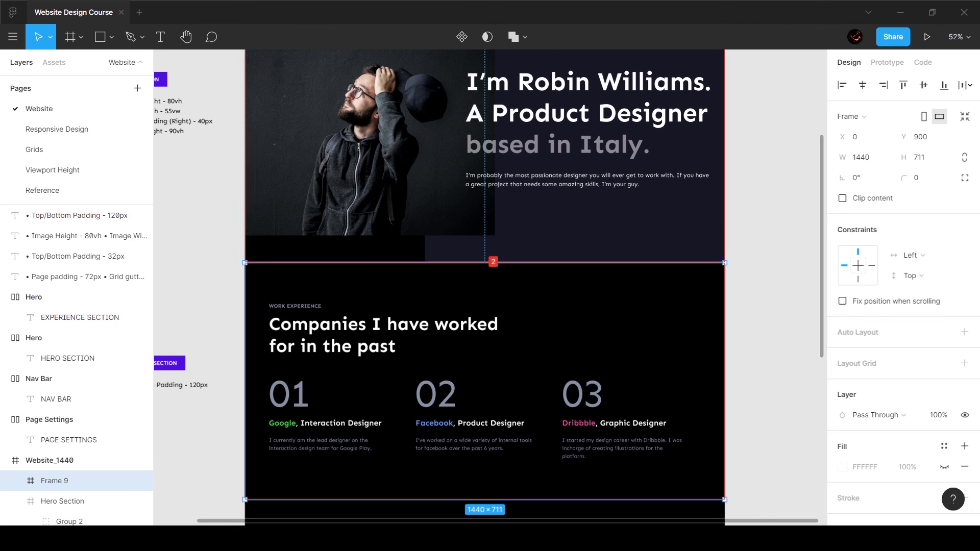
pyautogui.click(749, 246)
# Try moving the resized work experience frame around within Website_1440
pyautogui.scroll(-3, 749, 247)
pyautogui.moveTo(527, 284); pyautogui.dragTo(557, 312)
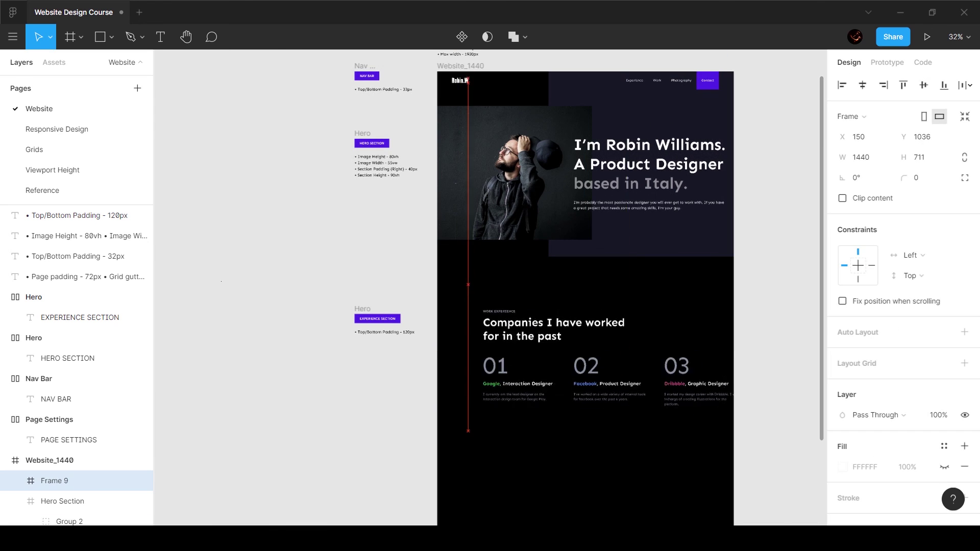
pyautogui.moveTo(558, 313); pyautogui.dragTo(550, 312)
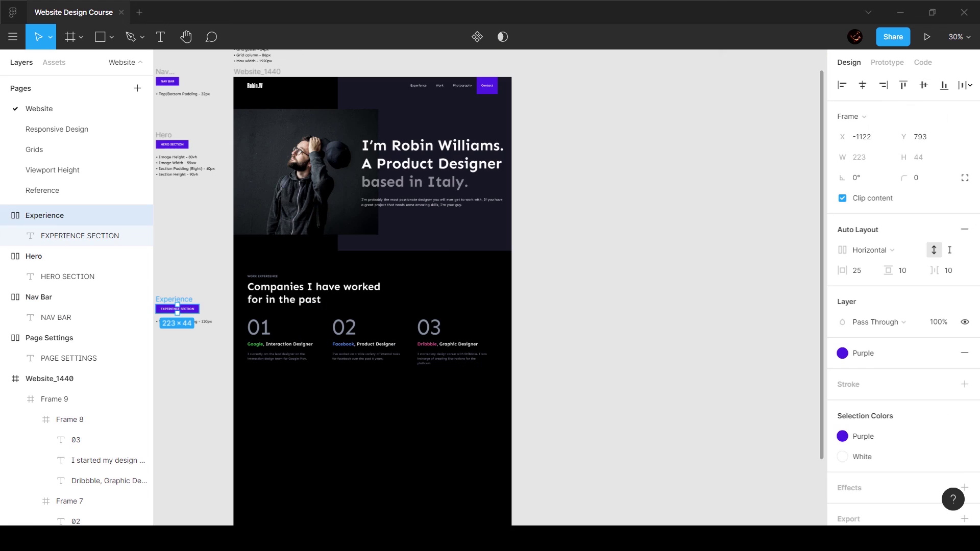